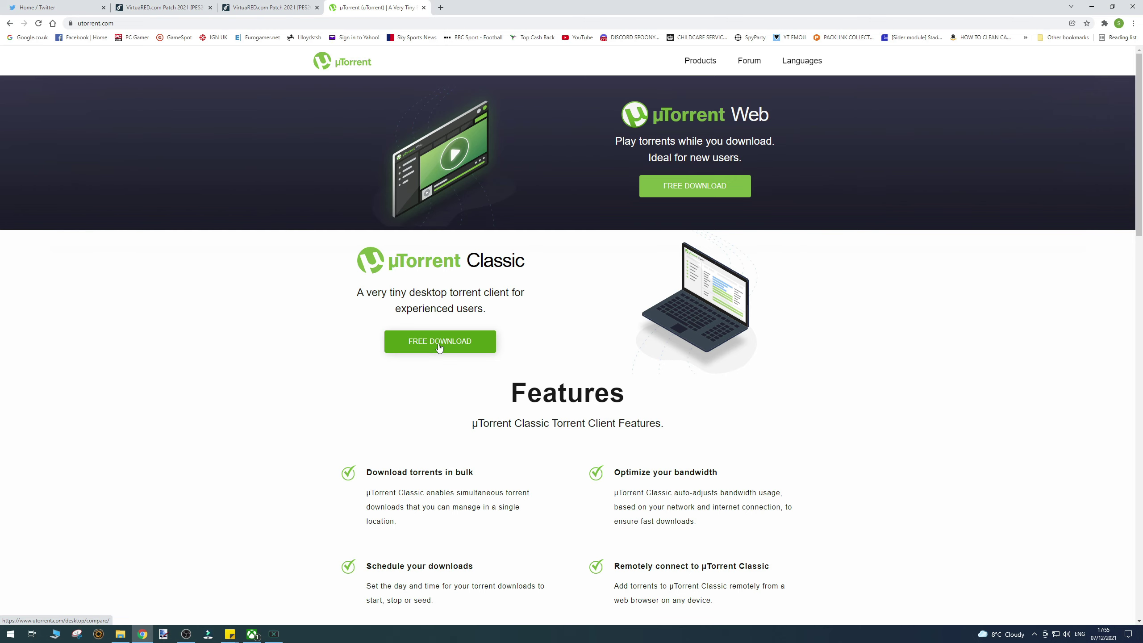
Download the free Basic version of µTorrent Classic
{"action": "left_click", "coordinate": [440, 346]}
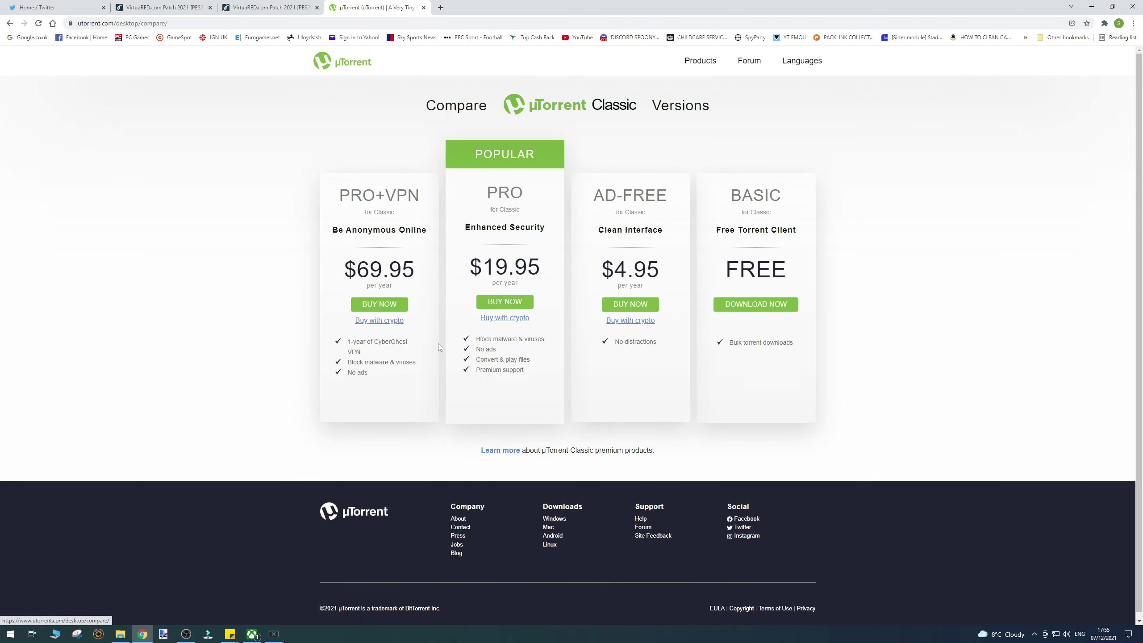
{"action": "left_click", "coordinate": [796, 237]}
{"action": "left_click", "coordinate": [771, 305]}
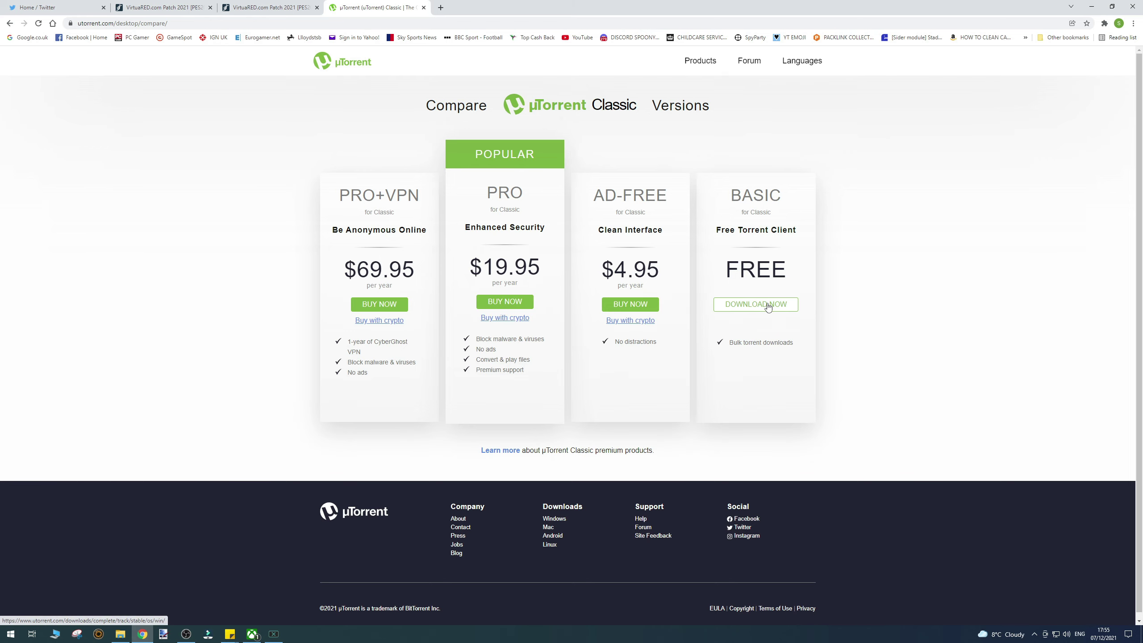
Run the downloaded uTorrent.exe installer and proceed through it, leaving the optional Opera GX and SpyHunter 5 offers unselected
{"action": "left_click", "coordinate": [49, 619]}
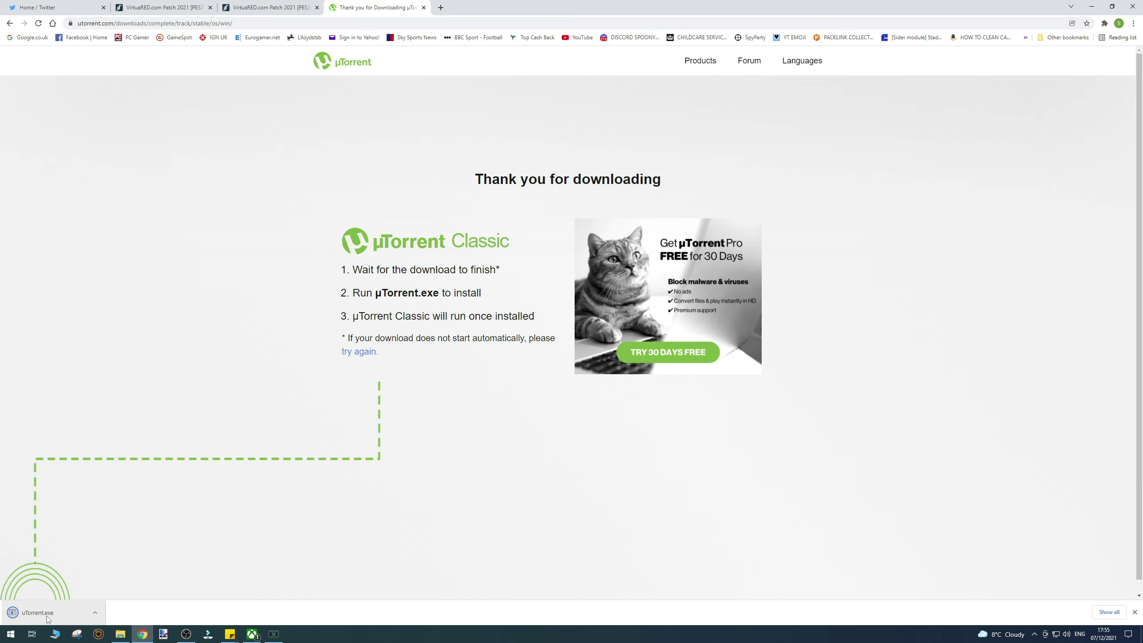
{"action": "left_click", "coordinate": [686, 407]}
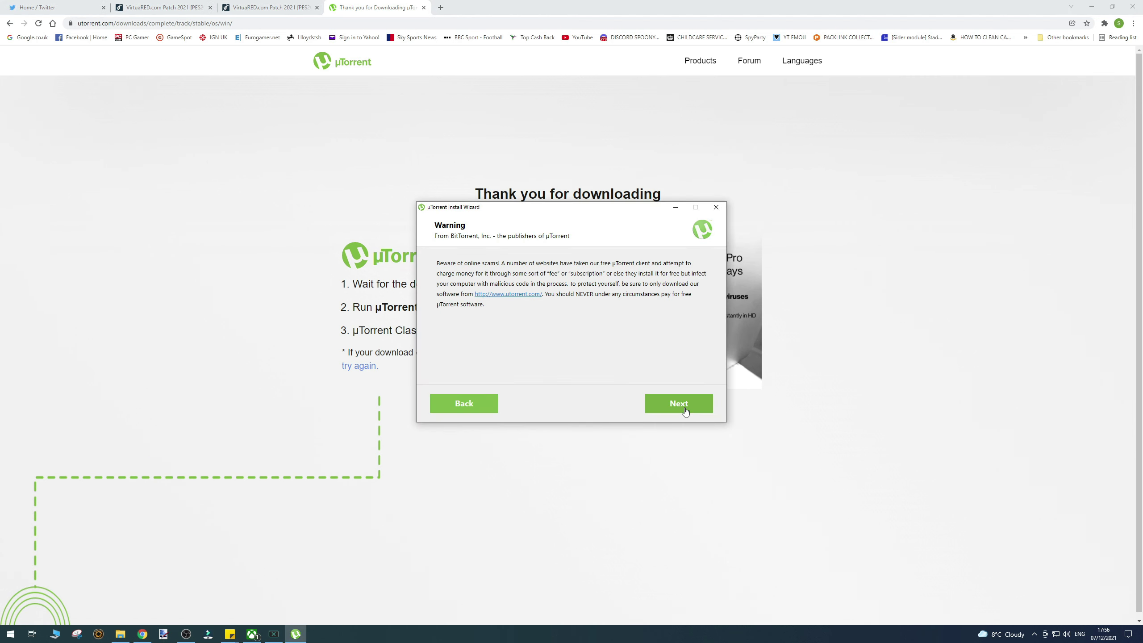
{"action": "left_click", "coordinate": [686, 408]}
{"action": "left_click", "coordinate": [688, 410]}
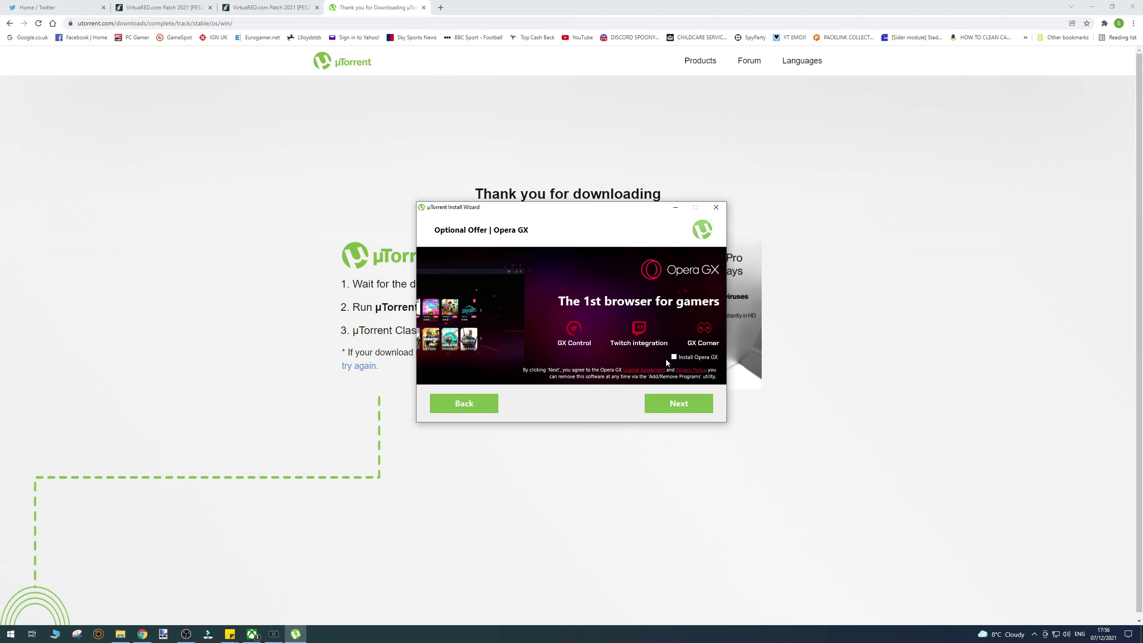
{"action": "left_click", "coordinate": [680, 410]}
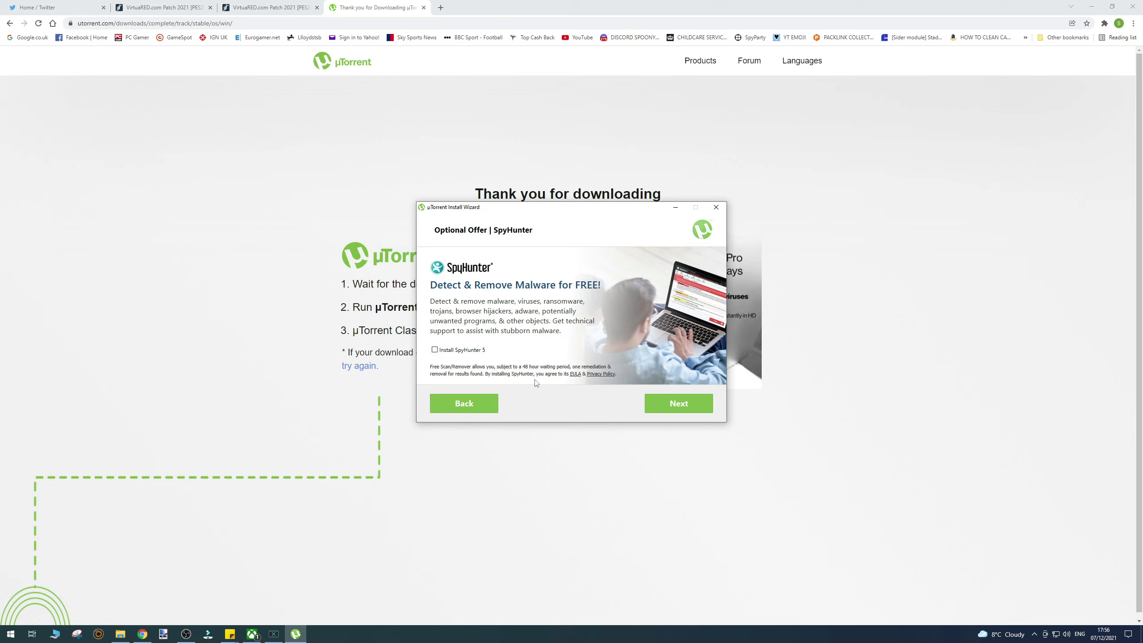
{"action": "left_click", "coordinate": [676, 407]}
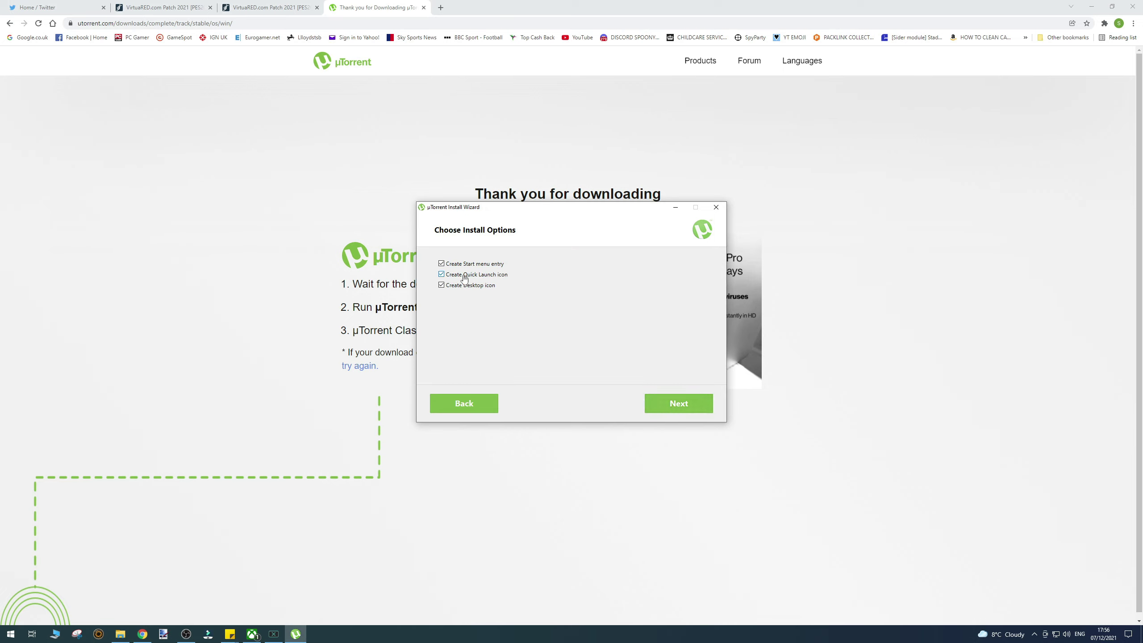
Keep all default shortcut, firewall, startup and file-type options, then finish the installation and launch µTorrent
{"action": "left_click", "coordinate": [677, 408]}
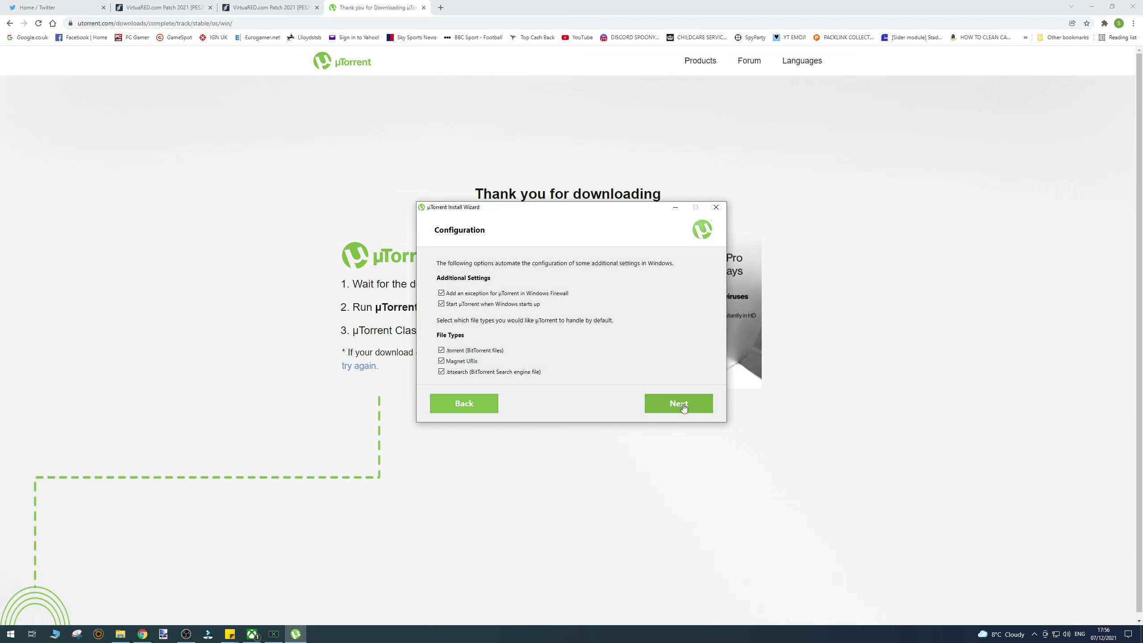
{"action": "left_click", "coordinate": [683, 407]}
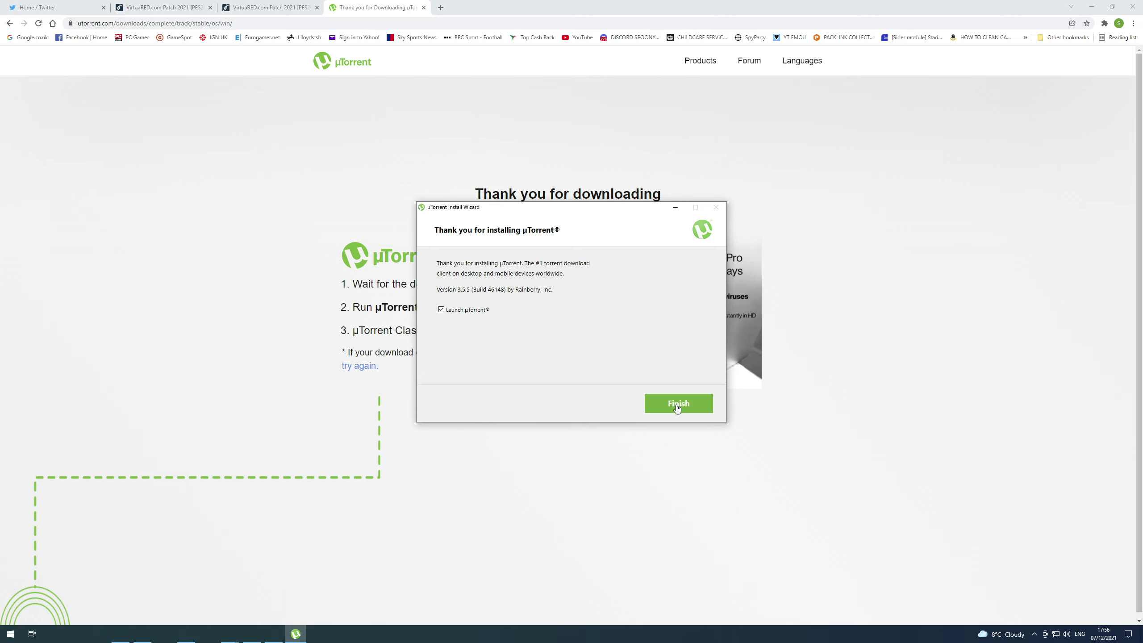
{"action": "left_click", "coordinate": [677, 405]}
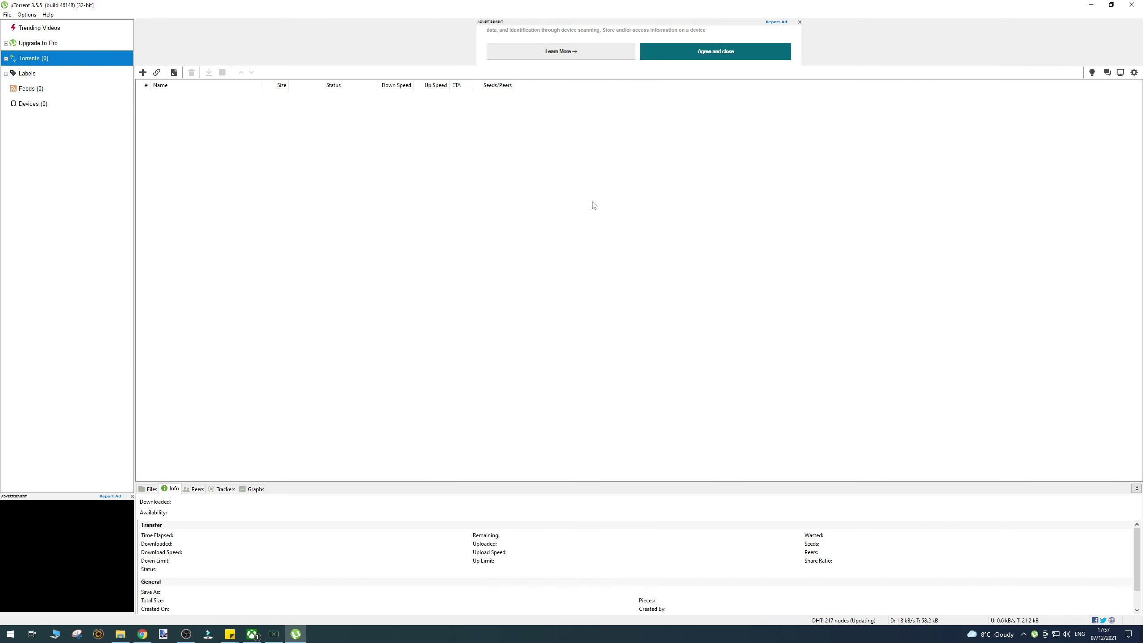
Switch to Chrome and download the Patch PART 01 torrent file from the VirtuaRED.com Patch 2021 v4 post via MediaFire
{"action": "left_click", "coordinate": [142, 635]}
{"action": "left_click", "coordinate": [273, 7]}
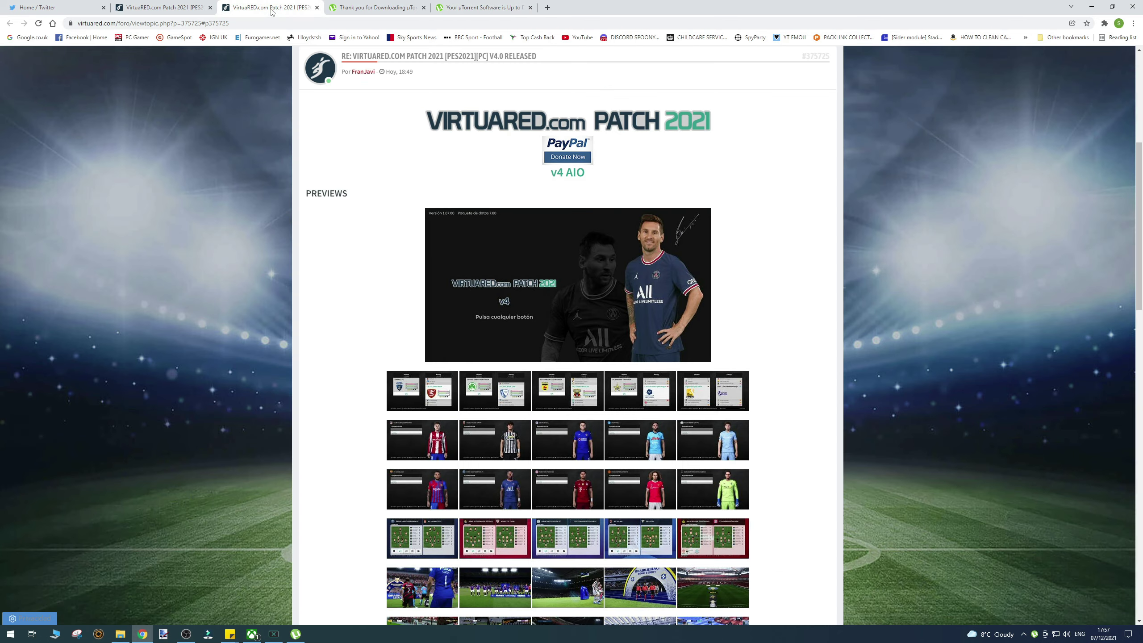
{"action": "scroll", "coordinate": [533, 299], "scroll_direction": "down", "scroll_amount": 10}
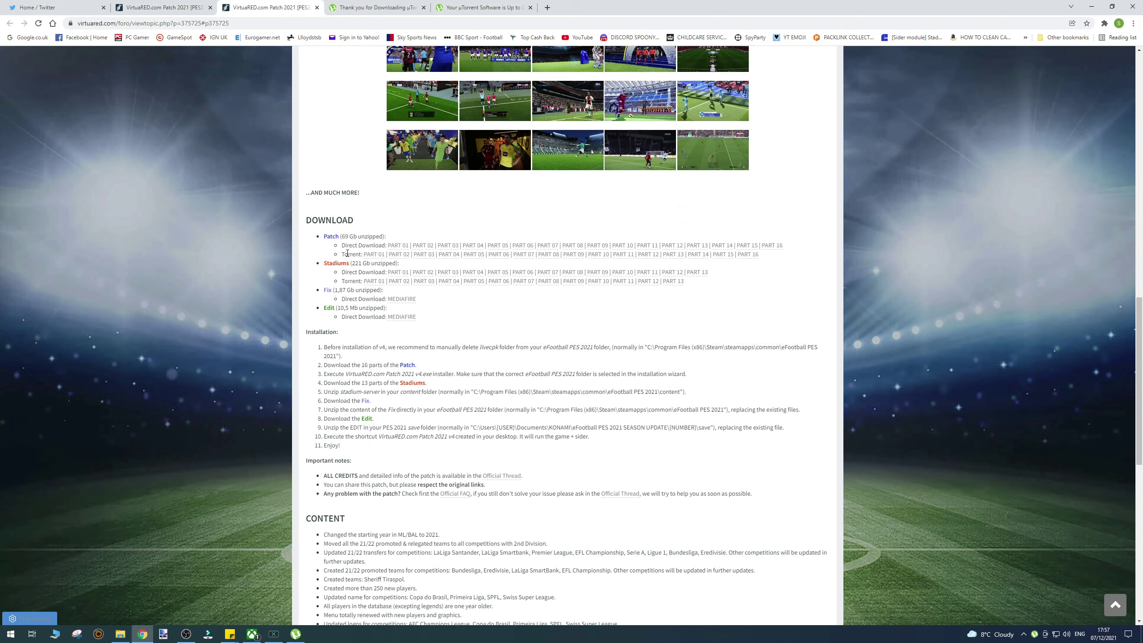
{"action": "left_click", "coordinate": [378, 255]}
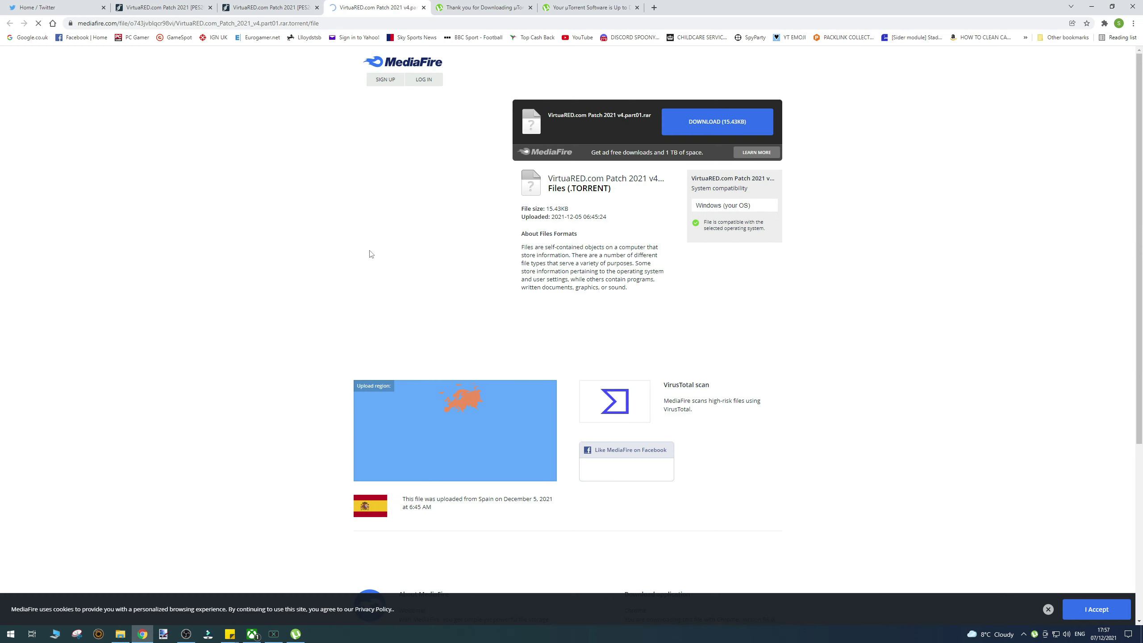
{"action": "left_click", "coordinate": [693, 125]}
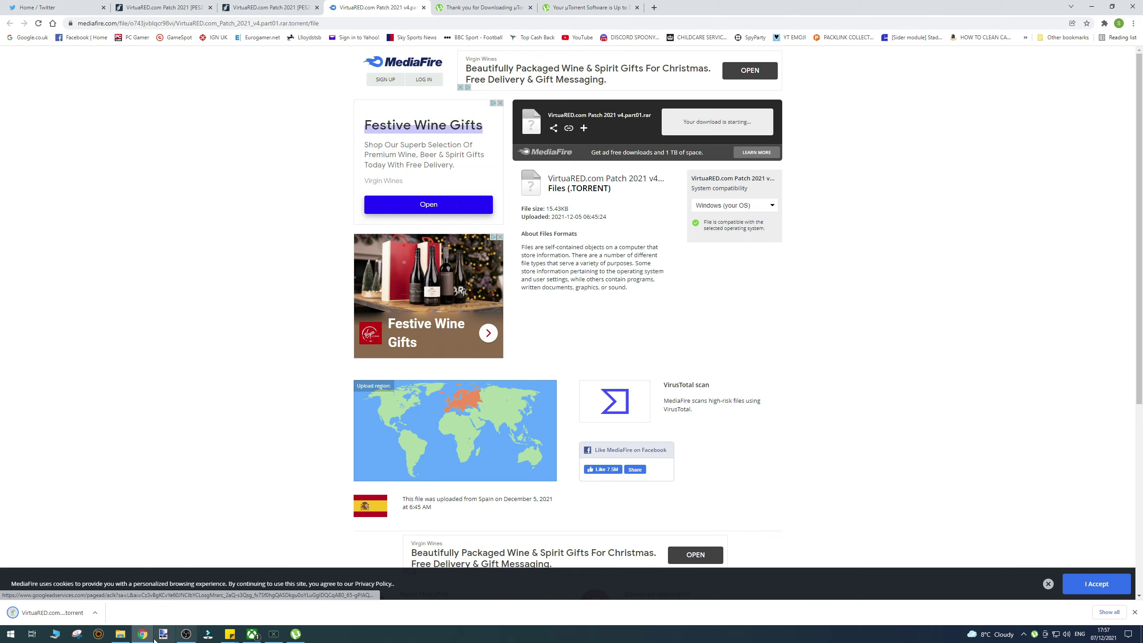
{"action": "left_click", "coordinate": [120, 634]}
{"action": "left_click", "coordinate": [142, 634]}
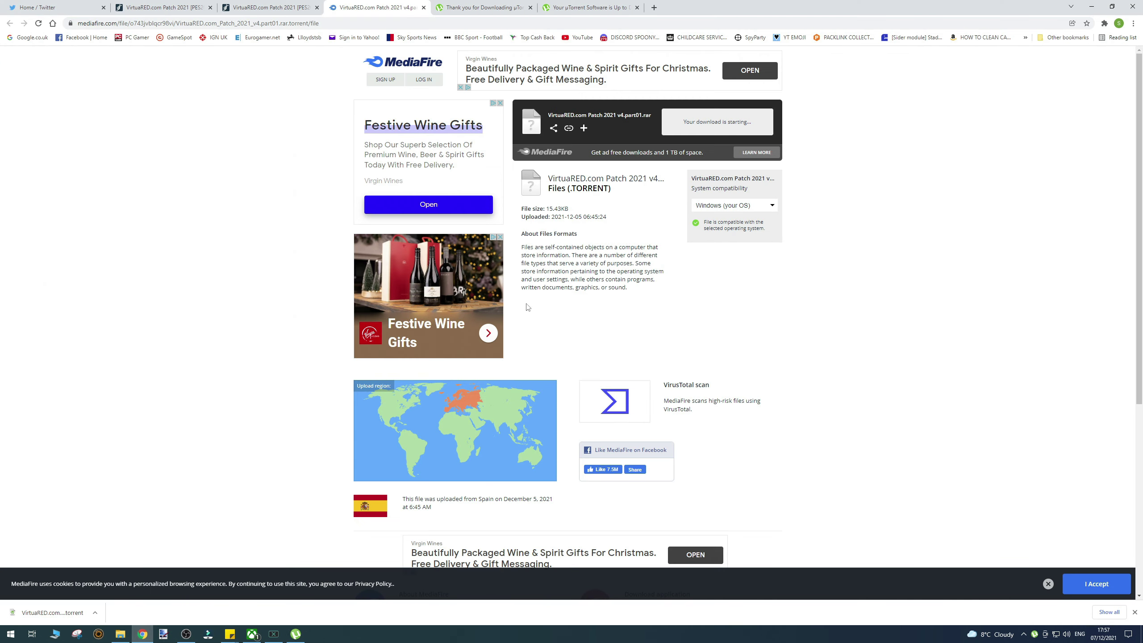
Download the Patch PART 02 and PART 03 torrent files from the VirtuaRED post via MediaFire
{"action": "left_click", "coordinate": [271, 7]}
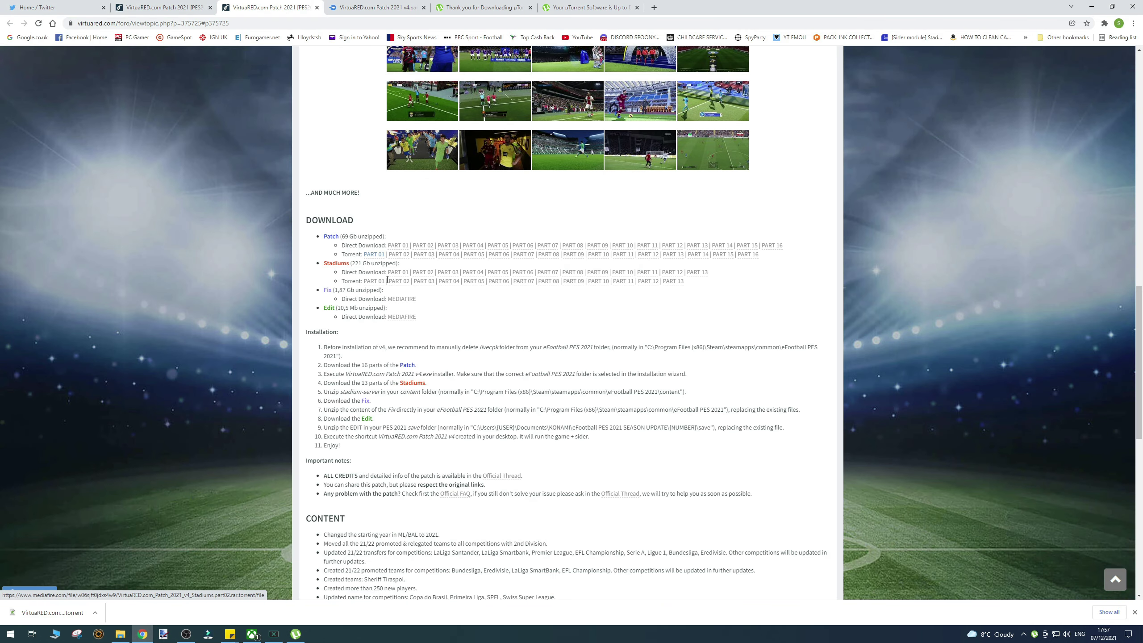
{"action": "left_click", "coordinate": [400, 255]}
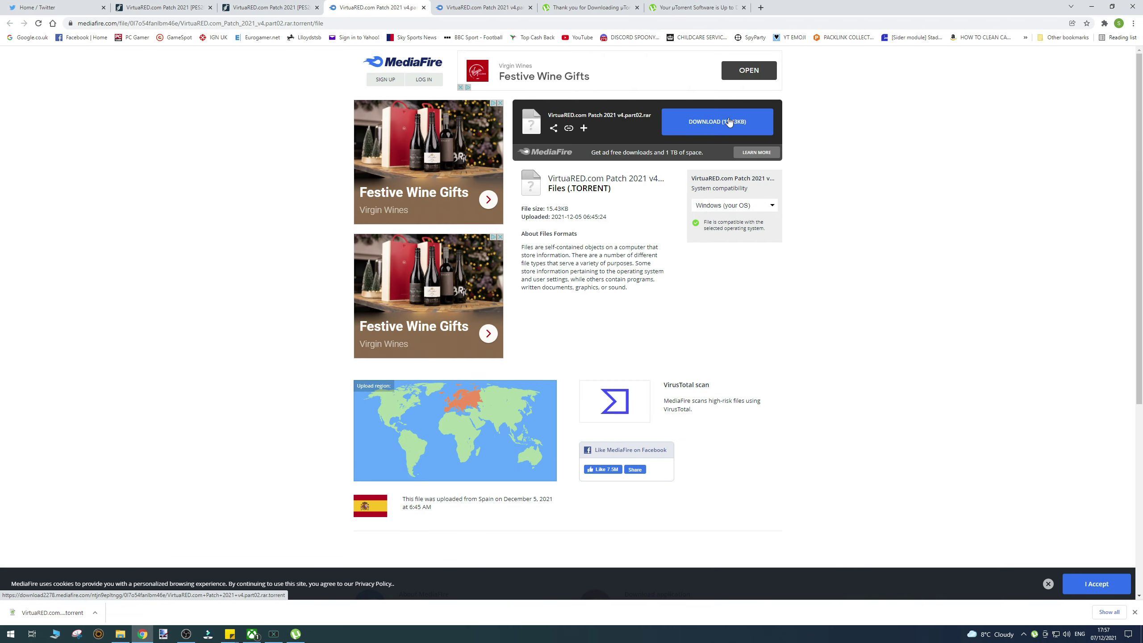
{"action": "left_click", "coordinate": [729, 120]}
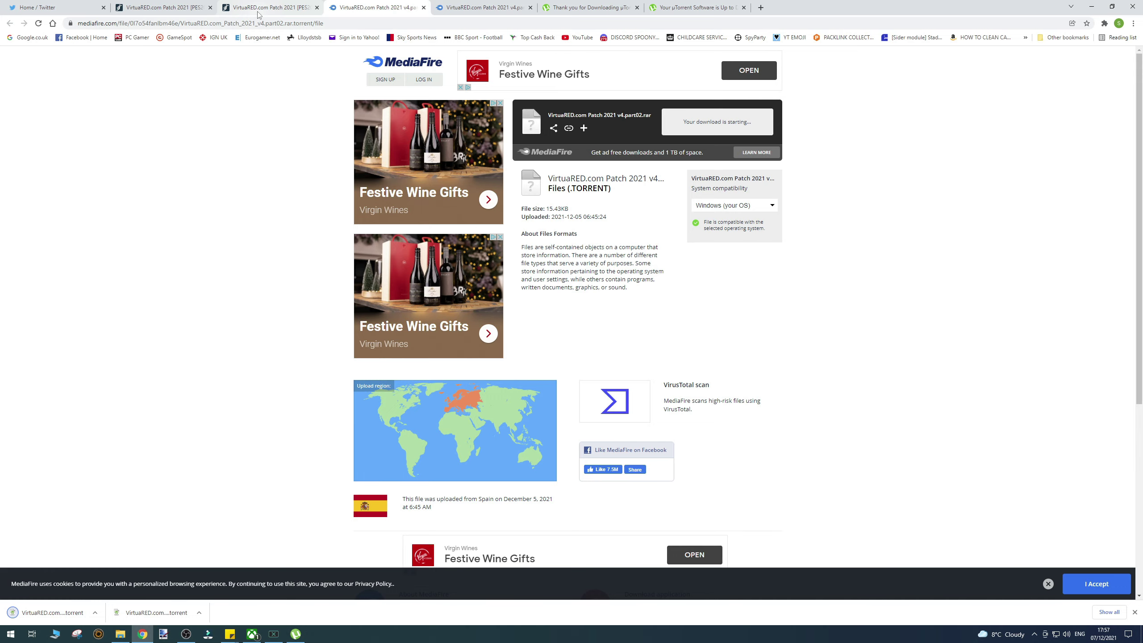
{"action": "left_click", "coordinate": [164, 8]}
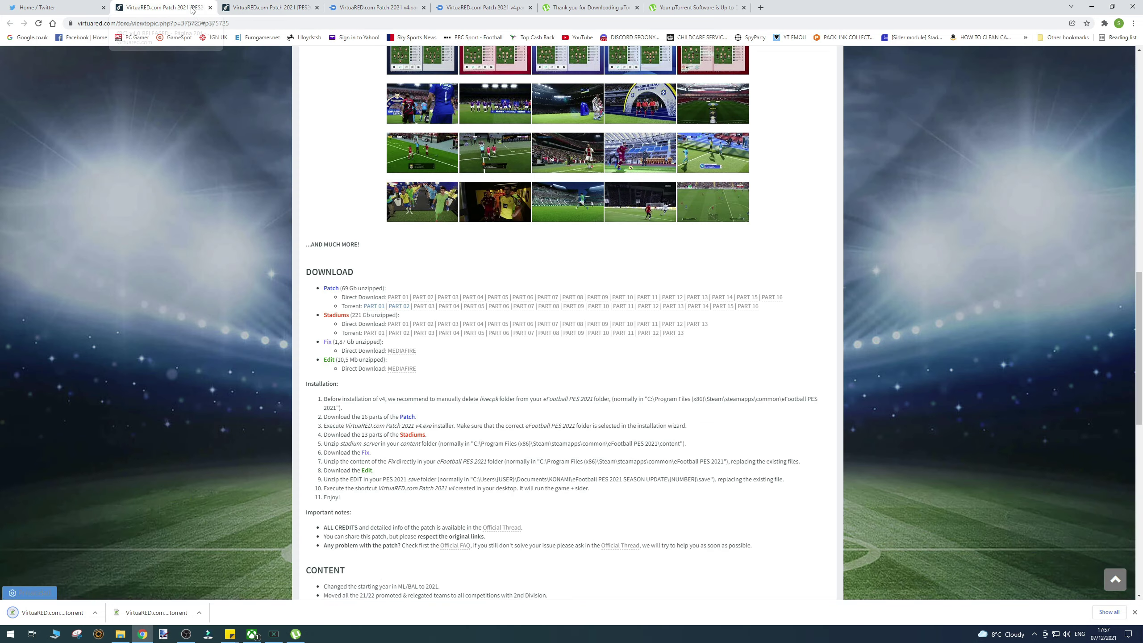
{"action": "left_click", "coordinate": [424, 307]}
{"action": "left_click", "coordinate": [717, 122]}
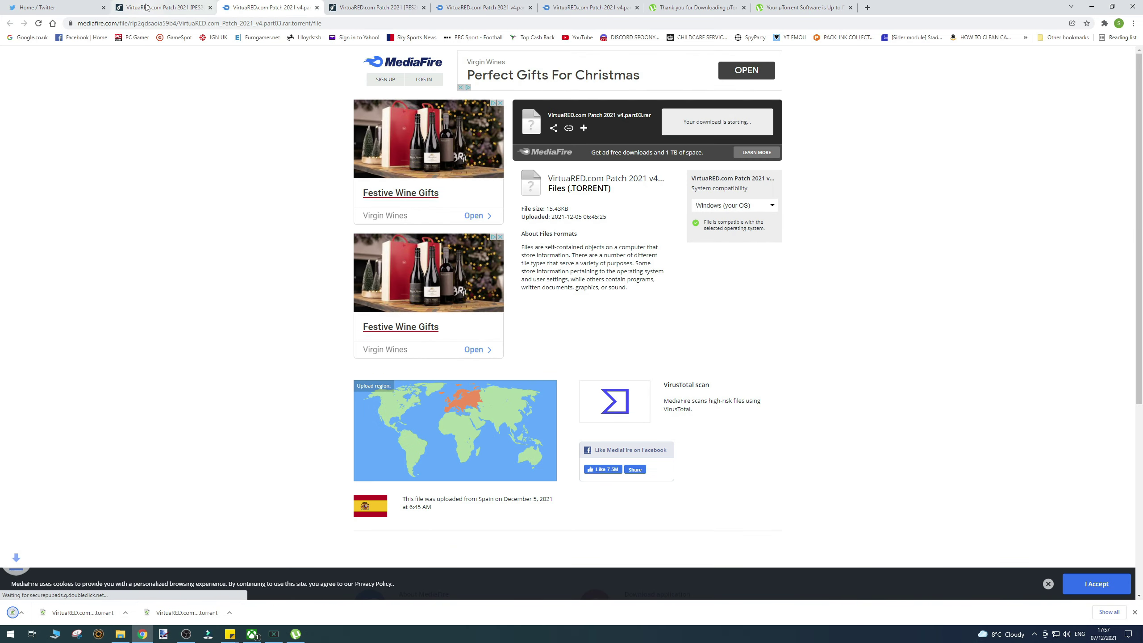
Download the Patch PART 04 and PART 05 torrent files from the VirtuaRED post via MediaFire
{"action": "left_click", "coordinate": [147, 6]}
{"action": "left_click", "coordinate": [450, 307]}
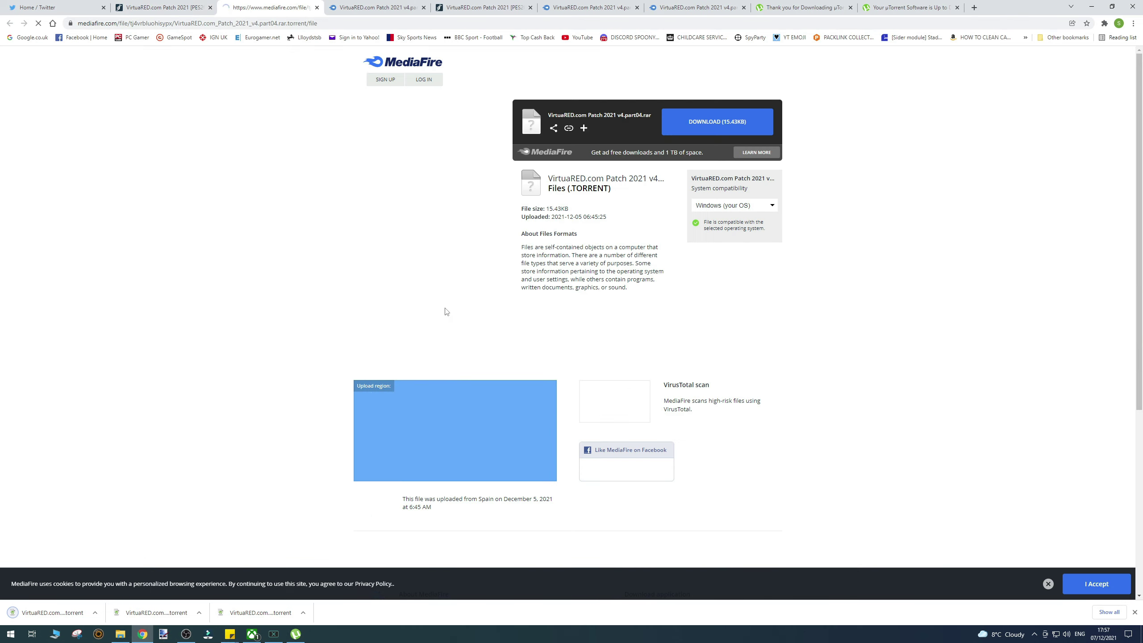
{"action": "left_click", "coordinate": [718, 121]}
{"action": "left_click", "coordinate": [179, 5]}
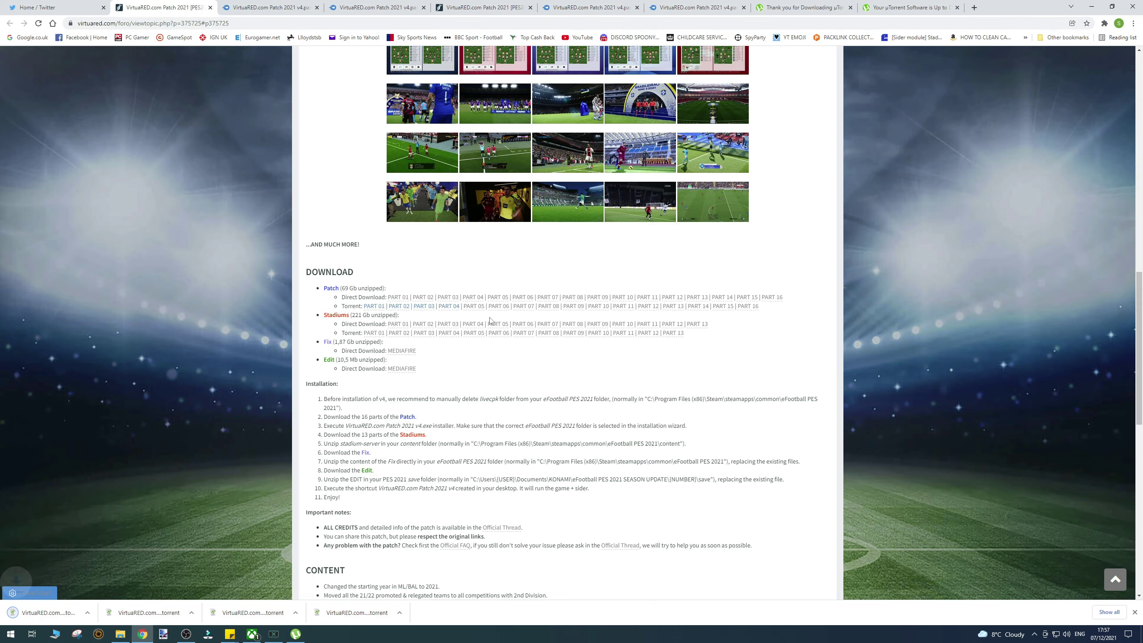
{"action": "left_click", "coordinate": [474, 307]}
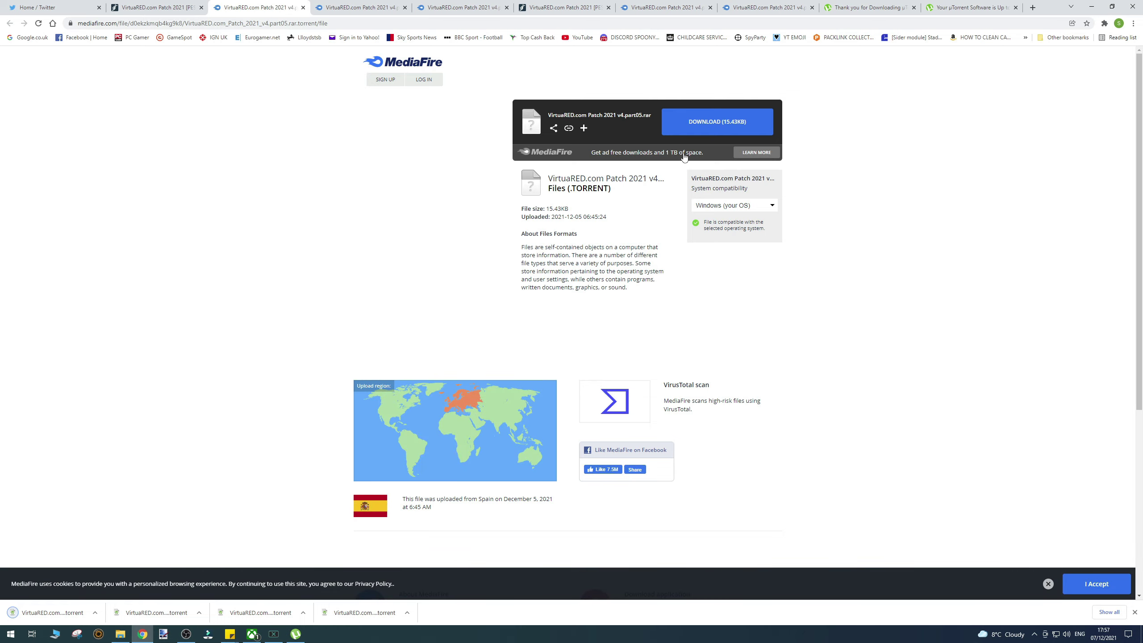
{"action": "left_click", "coordinate": [716, 119]}
Download the Patch PART 06 and PART 07 torrent files from the VirtuaRED post via MediaFire
{"action": "left_click", "coordinate": [180, 6]}
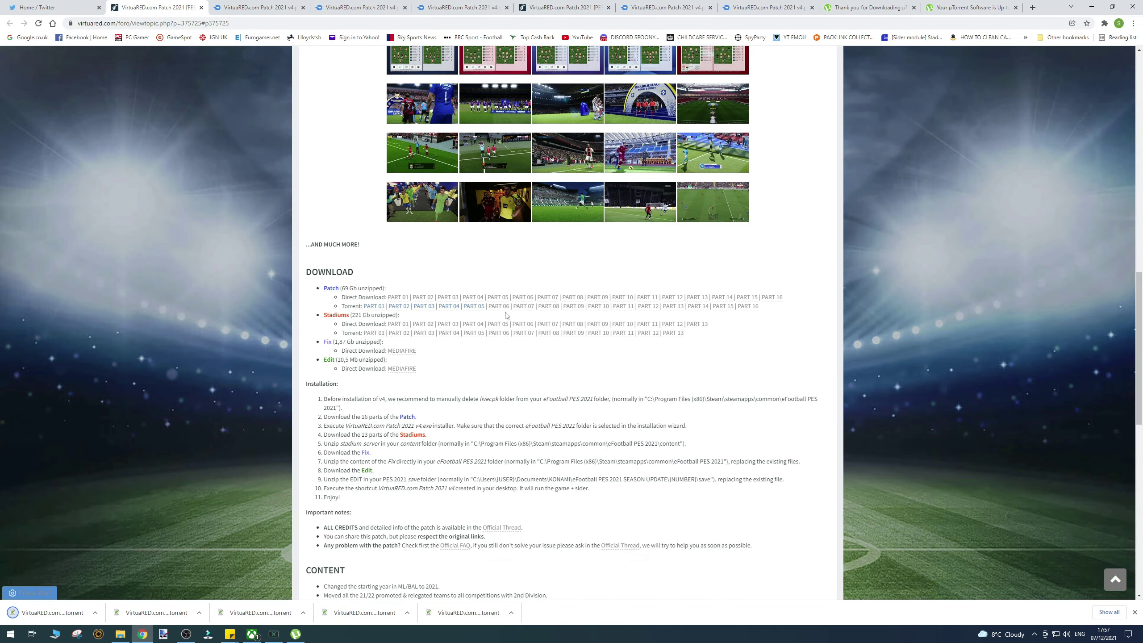
{"action": "left_click", "coordinate": [499, 306]}
{"action": "left_click", "coordinate": [718, 122]}
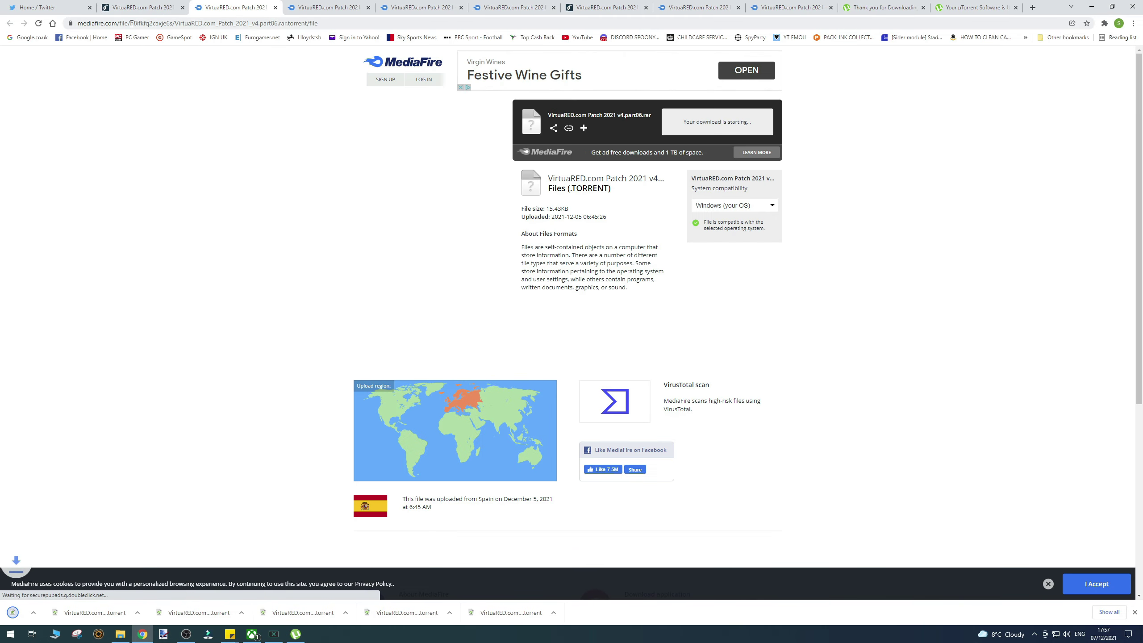
{"action": "left_click", "coordinate": [136, 7]}
{"action": "left_click", "coordinate": [533, 308]}
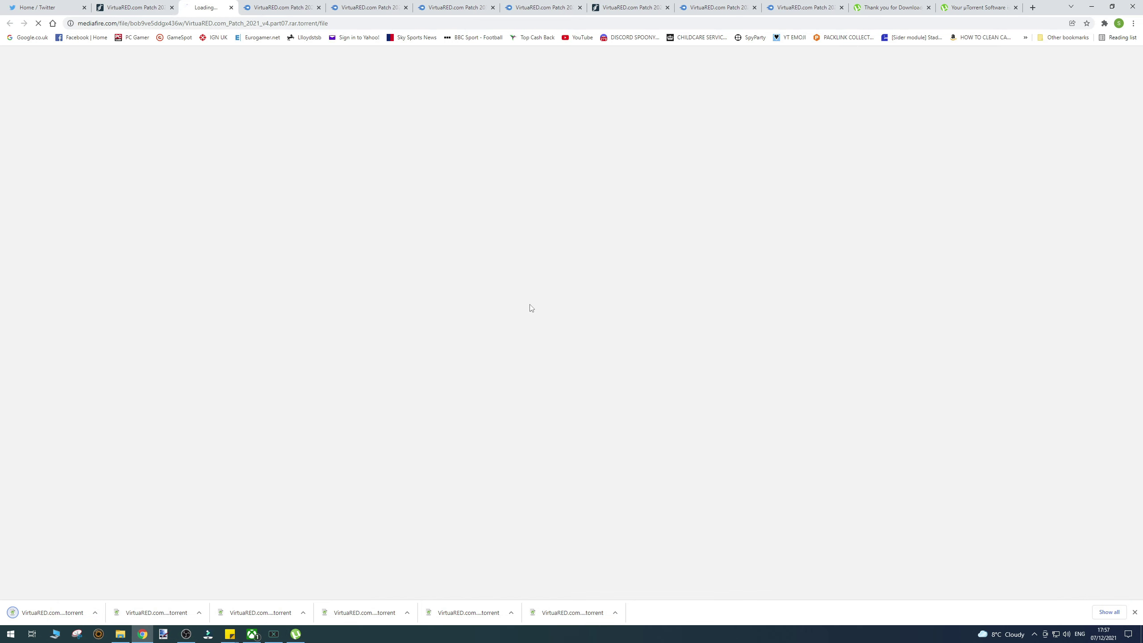
{"action": "left_click", "coordinate": [717, 121]}
Download the Patch PART 08 and PART 09 torrent files from the VirtuaRED post via MediaFire
{"action": "left_click", "coordinate": [156, 4]}
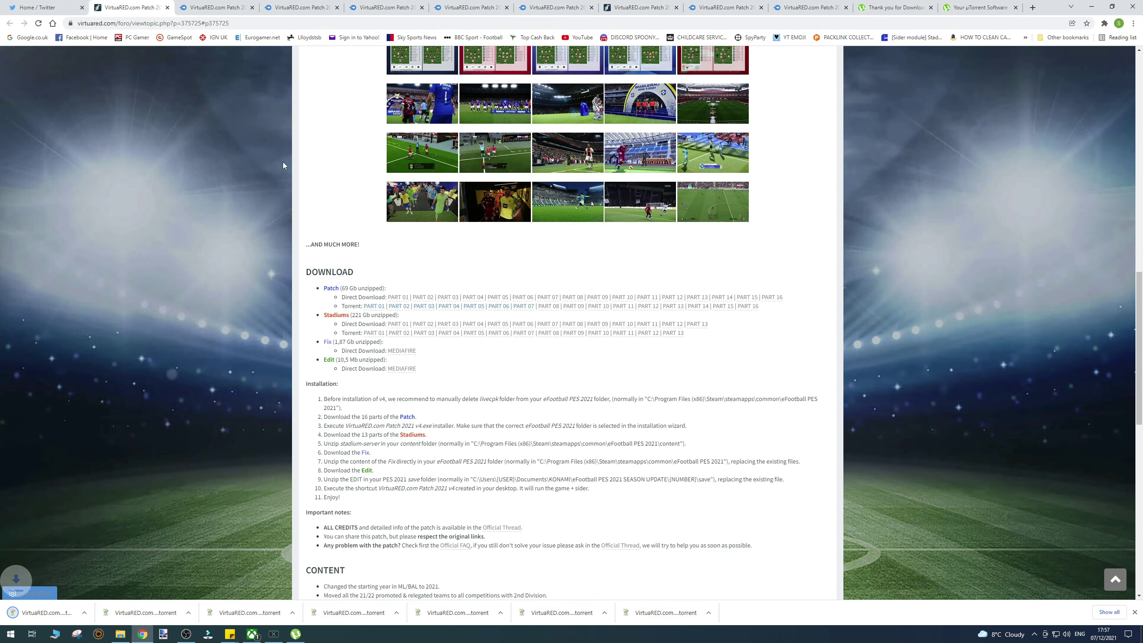
{"action": "left_click", "coordinate": [550, 310]}
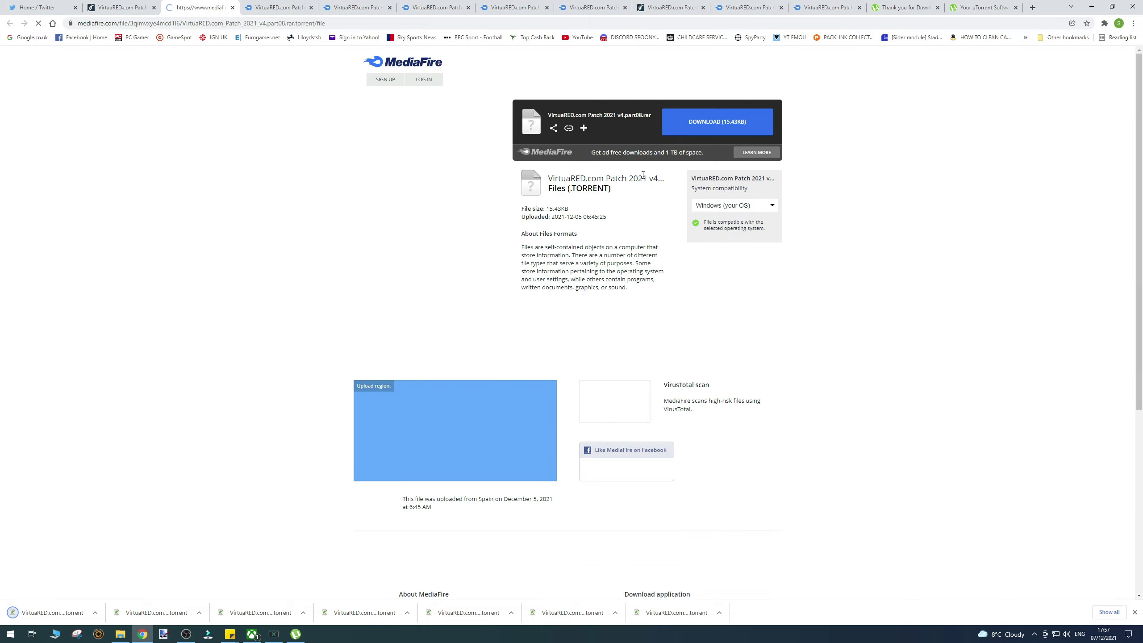
{"action": "left_click", "coordinate": [718, 122]}
{"action": "left_click", "coordinate": [121, 7]}
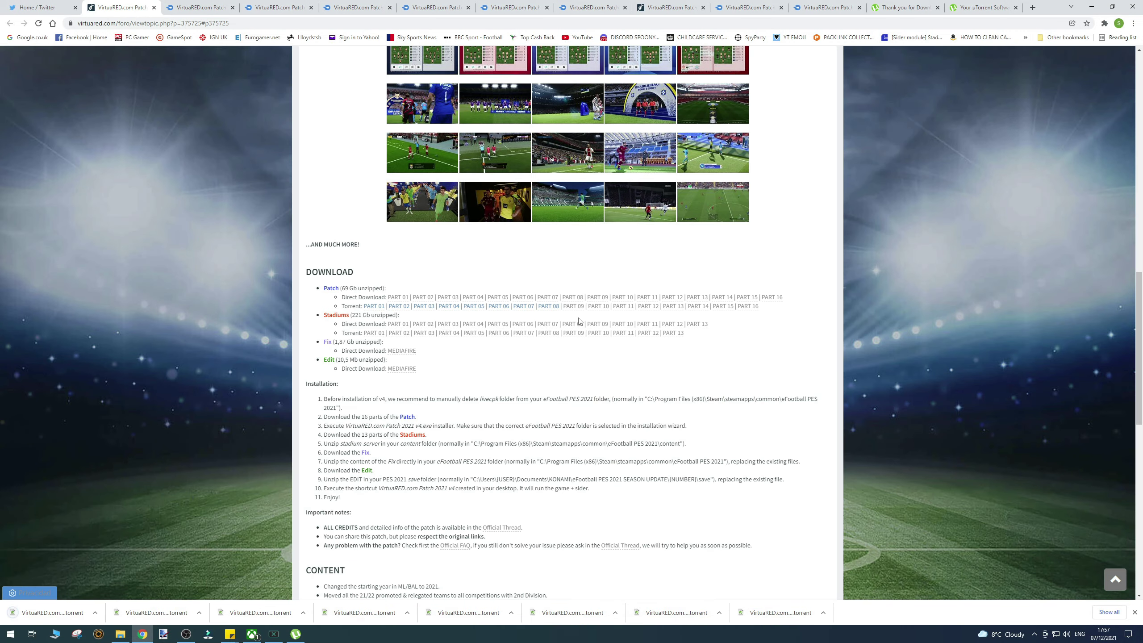
{"action": "left_click", "coordinate": [574, 307]}
{"action": "left_click", "coordinate": [718, 121]}
Download the Patch PART 10 and PART 11 torrent files from the VirtuaRED post via MediaFire
{"action": "left_click", "coordinate": [112, 7]}
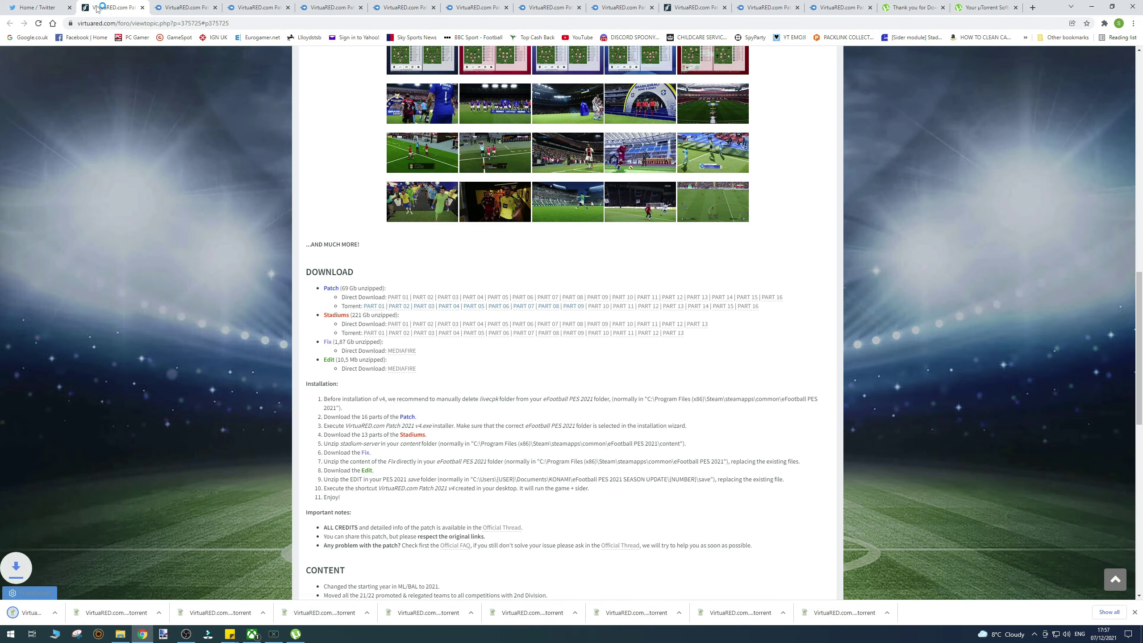
{"action": "left_click", "coordinate": [600, 313]}
{"action": "left_click", "coordinate": [717, 122]}
{"action": "left_click", "coordinate": [113, 7]}
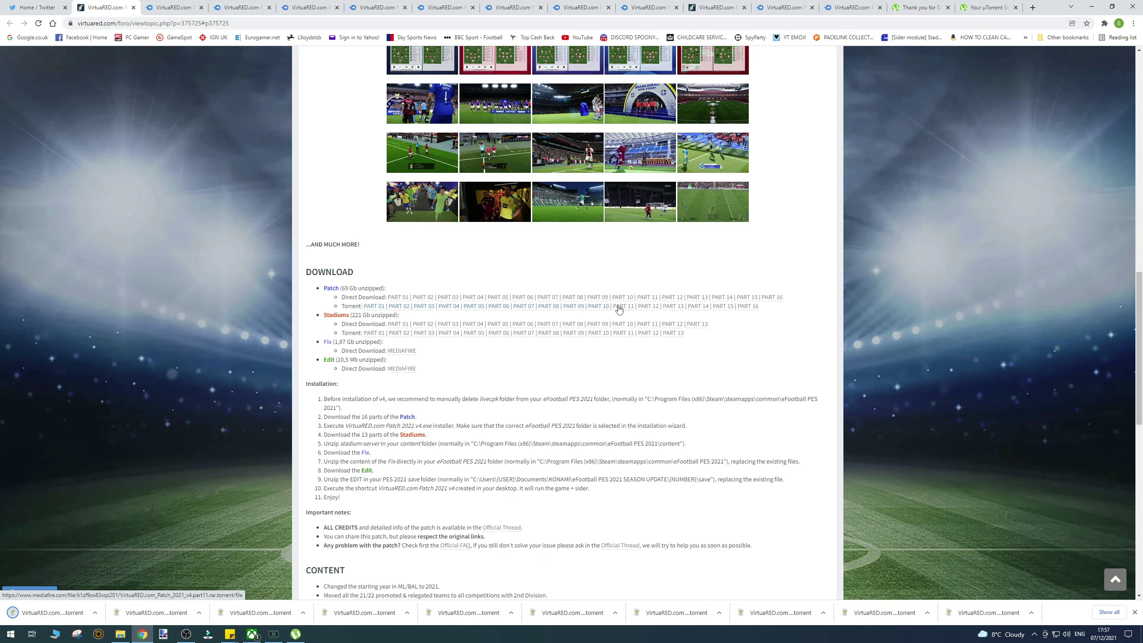
{"action": "left_click", "coordinate": [619, 306]}
{"action": "left_click", "coordinate": [717, 121]}
Download the Patch PART 12 and PART 13 torrent files from the VirtuaRED post via MediaFire
{"action": "left_click", "coordinate": [87, 5]}
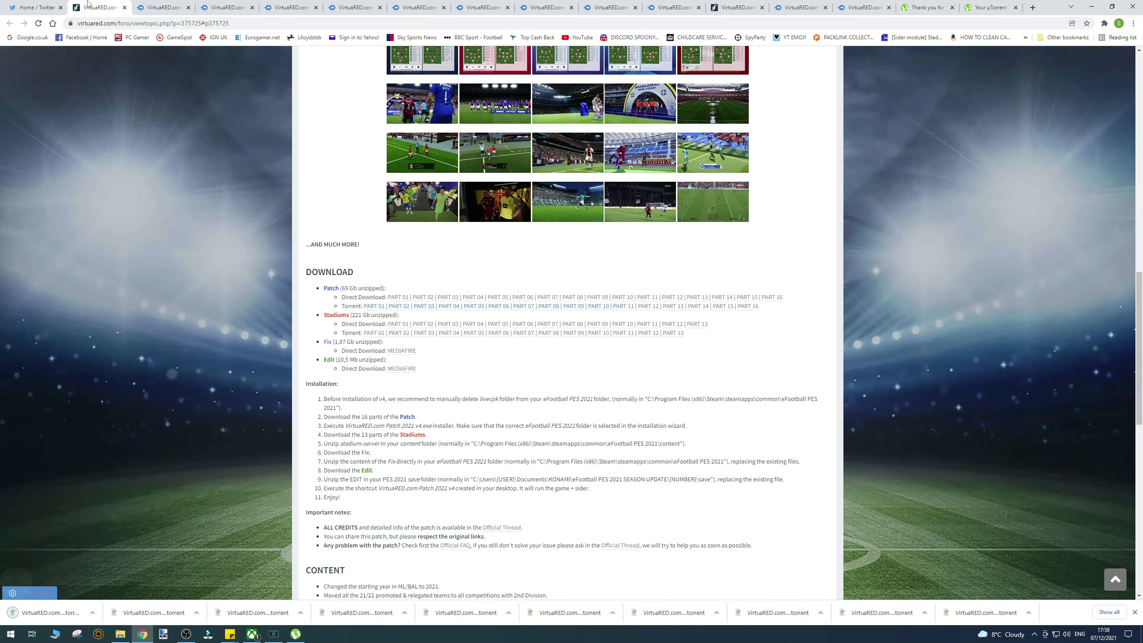
{"action": "left_click", "coordinate": [650, 307]}
{"action": "left_click", "coordinate": [717, 121]}
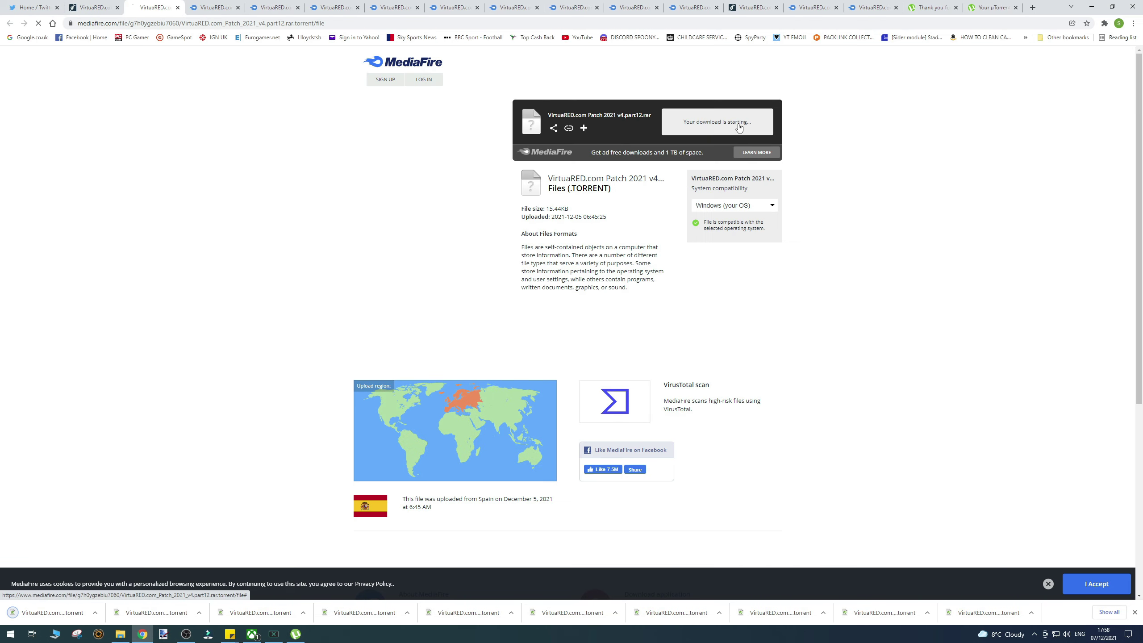
{"action": "left_click", "coordinate": [43, 7]}
{"action": "left_click", "coordinate": [72, 7]}
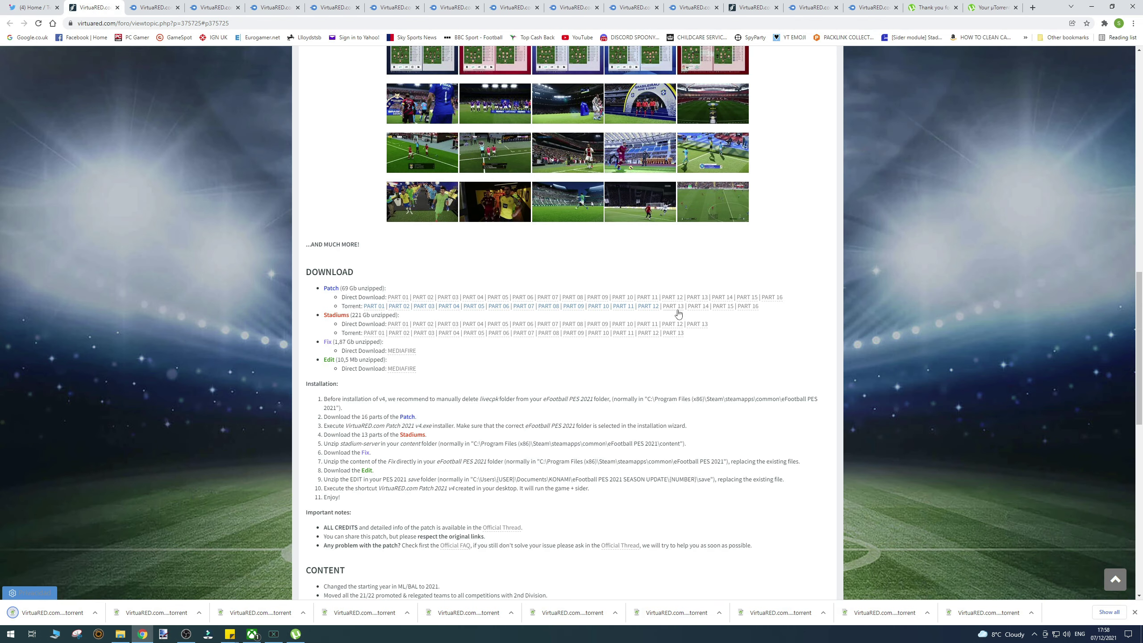
{"action": "left_click", "coordinate": [672, 306]}
{"action": "left_click", "coordinate": [702, 120]}
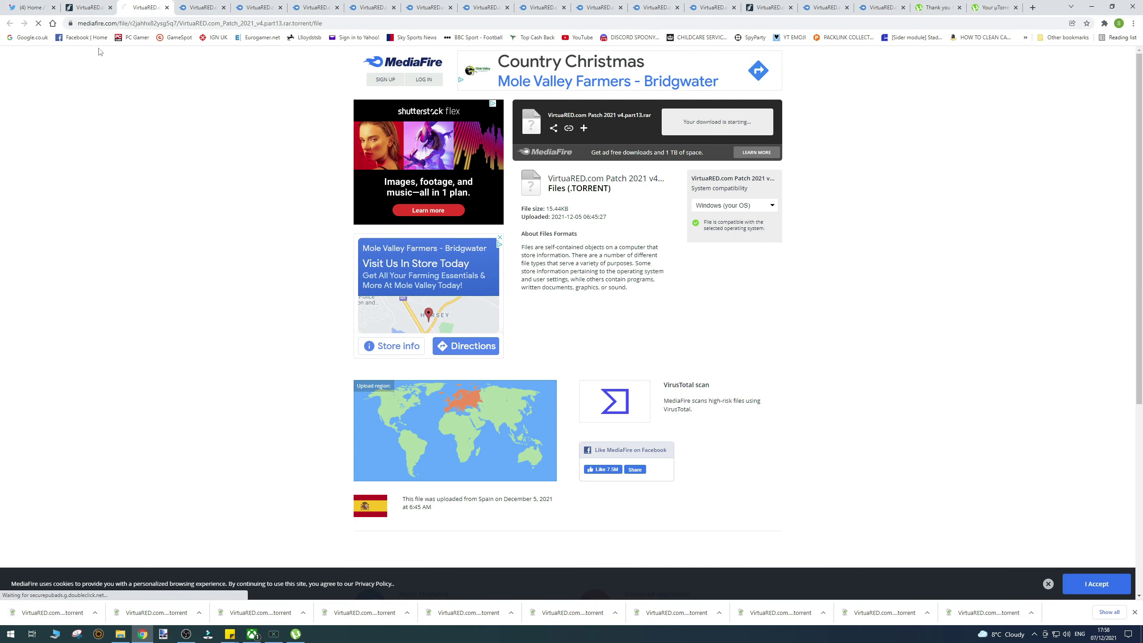
Download the Patch PART 14 and PART 15 torrent files from the VirtuaRED post via MediaFire
{"action": "left_click", "coordinate": [89, 7]}
{"action": "left_click", "coordinate": [698, 306]}
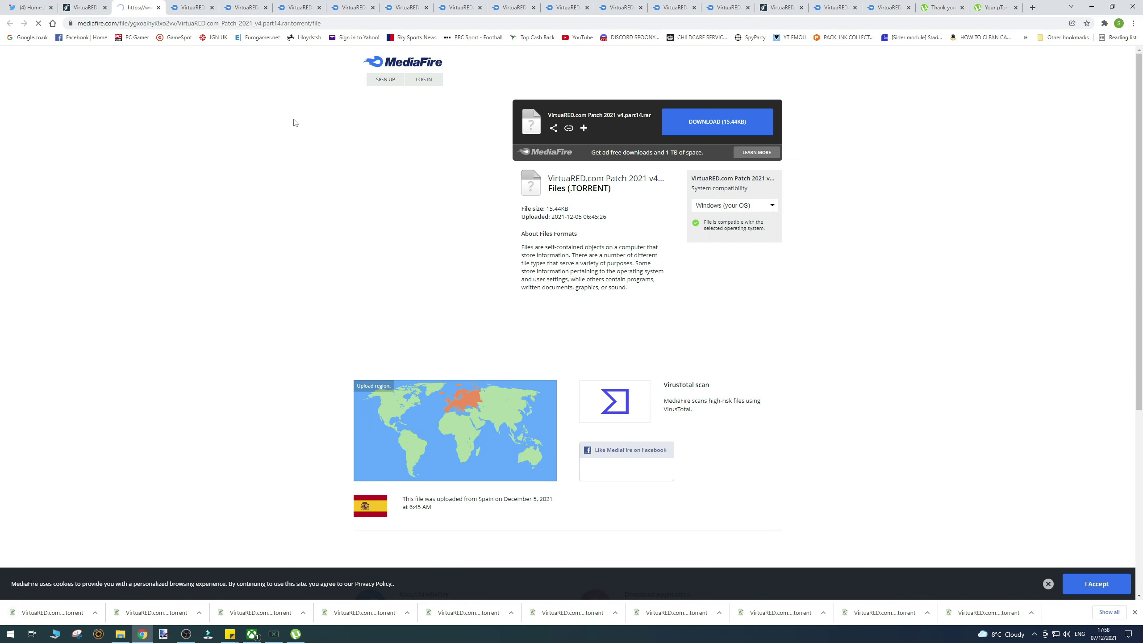
{"action": "left_click", "coordinate": [714, 110]}
{"action": "left_click", "coordinate": [83, 7]}
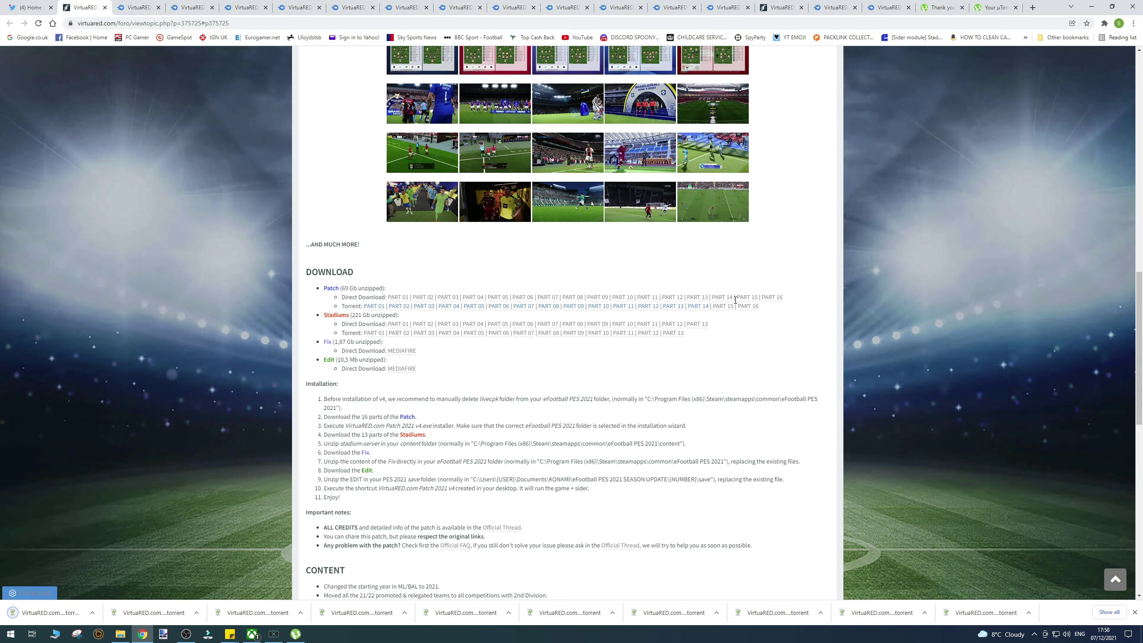
{"action": "left_click", "coordinate": [729, 308]}
{"action": "left_click", "coordinate": [715, 121]}
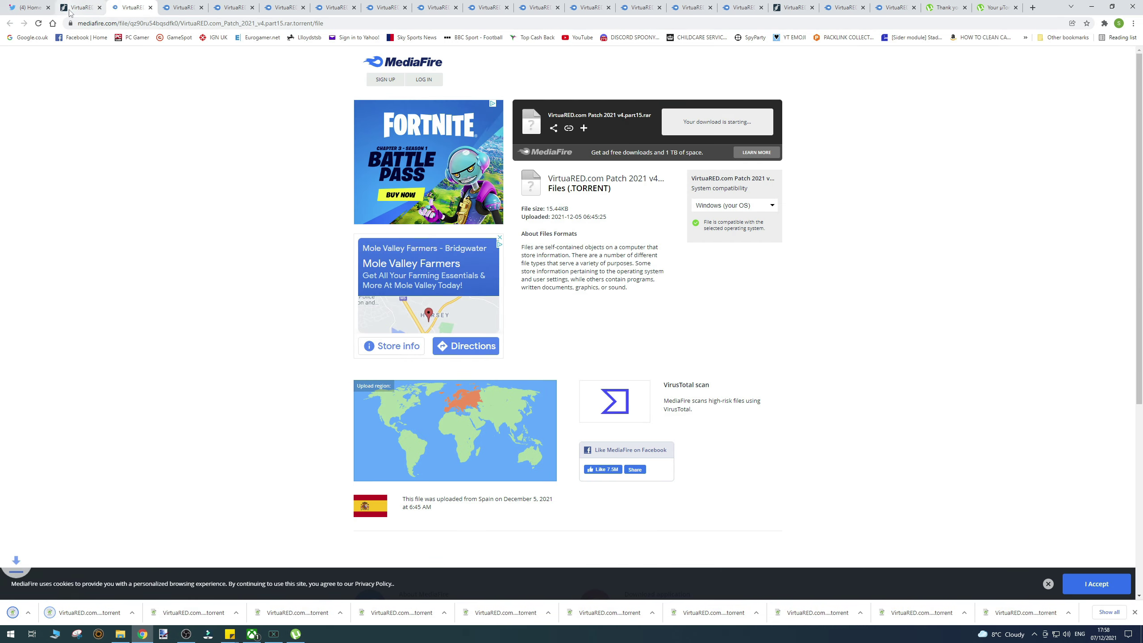
Download the Patch PART 16 torrent file from the VirtuaRED post via MediaFire
{"action": "left_click", "coordinate": [83, 7]}
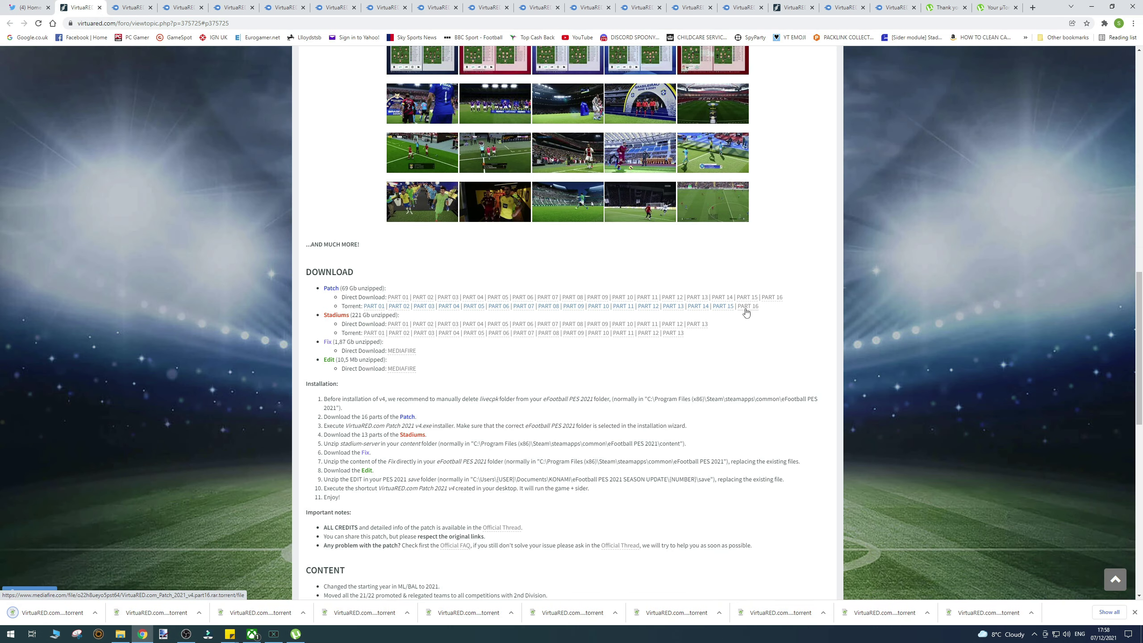
{"action": "left_click", "coordinate": [748, 307]}
{"action": "left_click", "coordinate": [729, 130]}
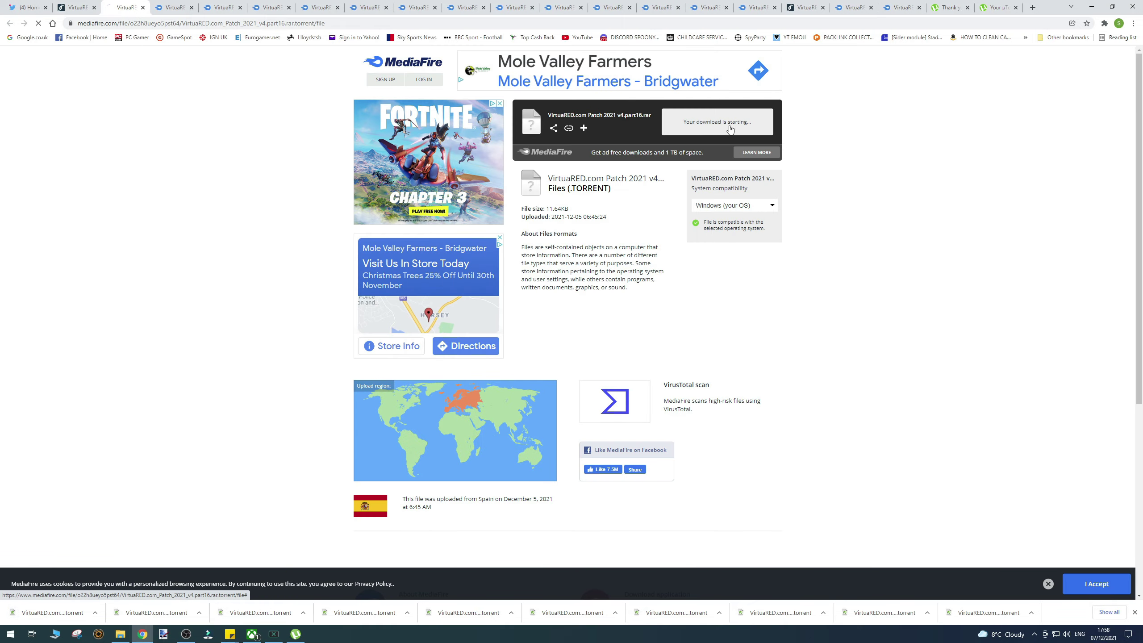
Show the downloads in their folder and add all 16 VirtuaRED.com Patch 2021 v4 torrent files to µTorrent together
{"action": "right_click", "coordinate": [110, 618]}
{"action": "left_click", "coordinate": [121, 584]}
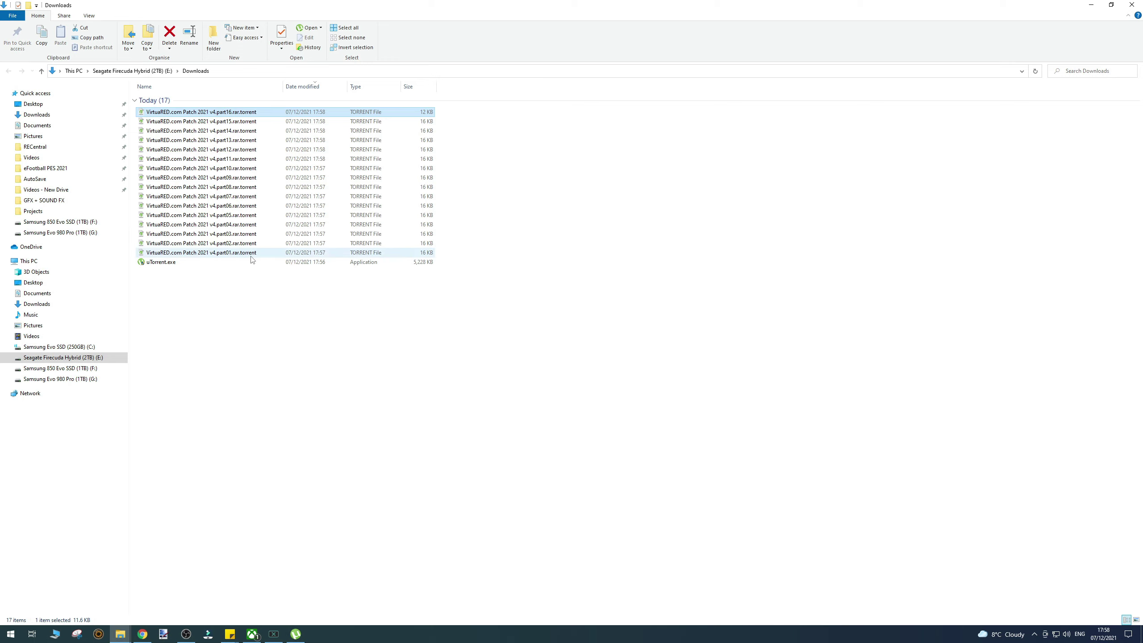
{"action": "left_click_drag", "start_coordinate": [451, 254], "coordinate": [228, 115]}
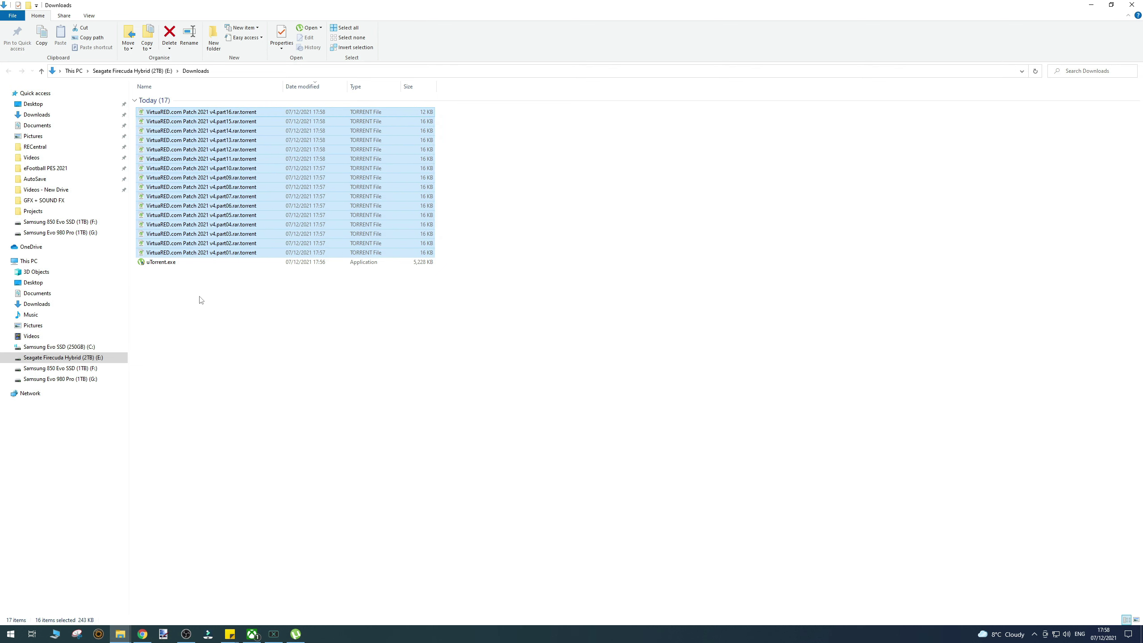
{"action": "left_click_drag", "start_coordinate": [218, 255], "coordinate": [309, 568]}
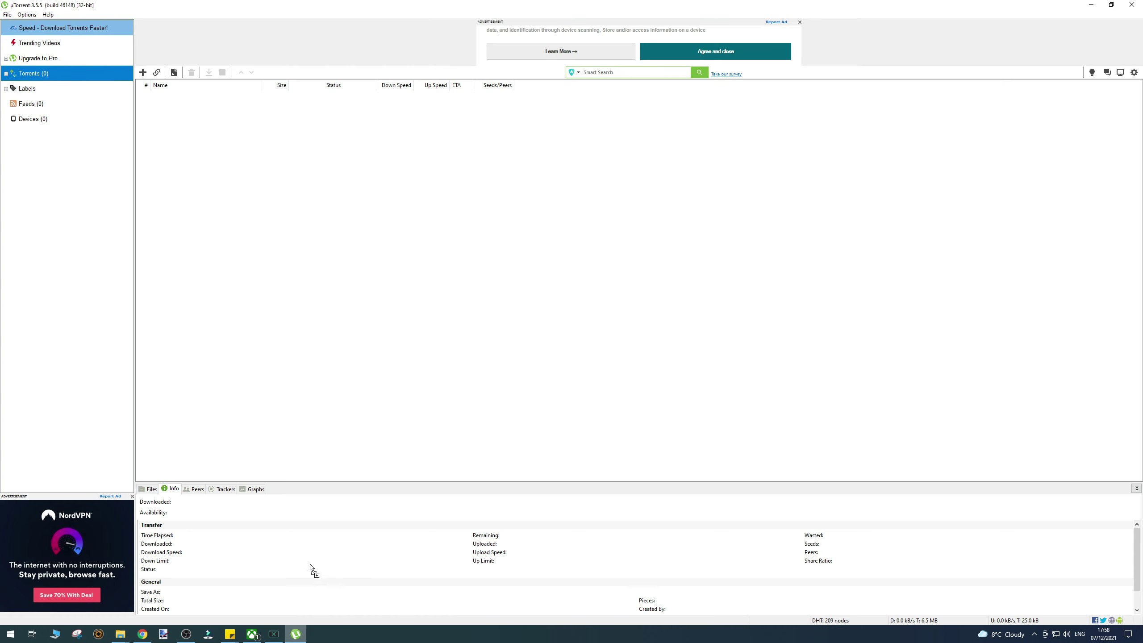
{"action": "left_click_drag", "start_coordinate": [354, 216], "coordinate": [354, 215]}
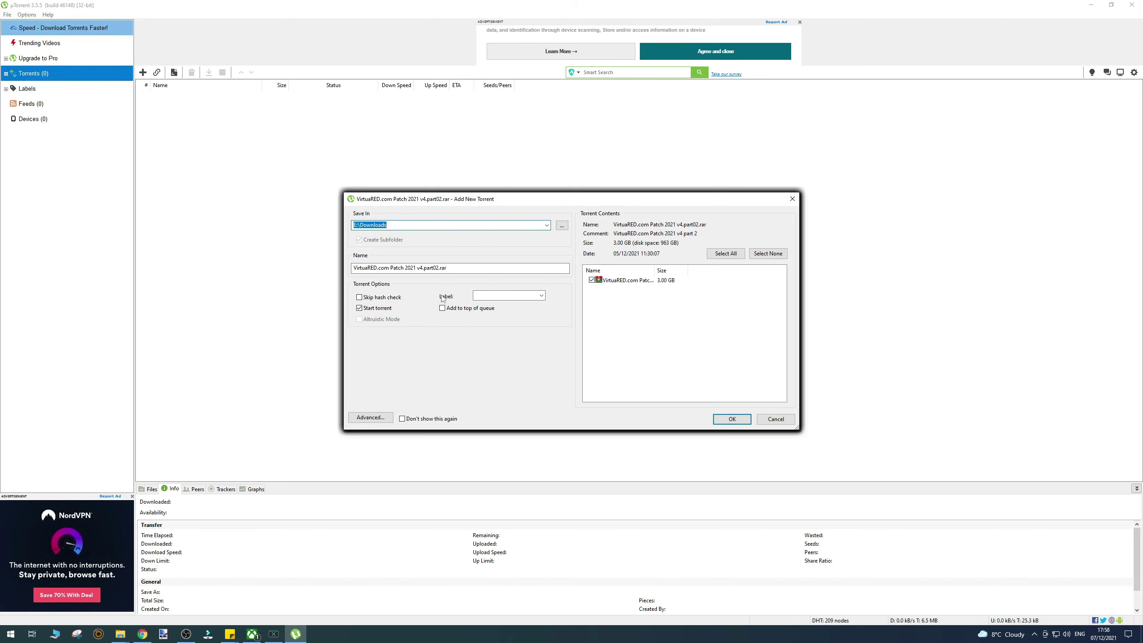
Create a folder named VirtuaRed on the Seagate Firecuda Hybrid (E:) drive and add the part02 torrent with it as save location
{"action": "left_click", "coordinate": [561, 226]}
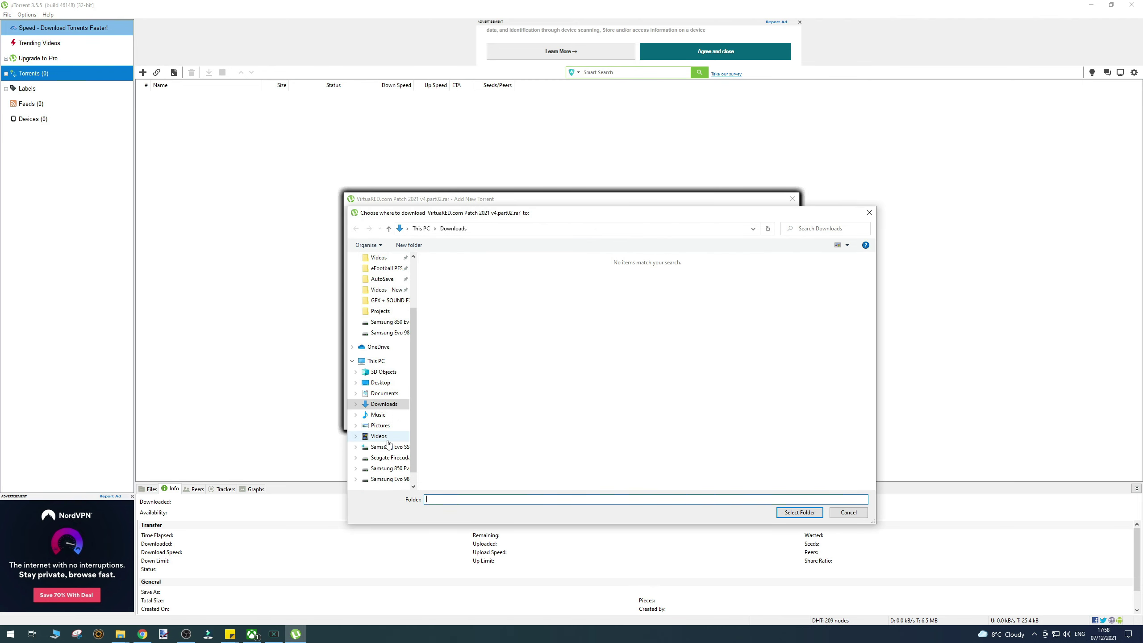
{"action": "left_click", "coordinate": [401, 470]}
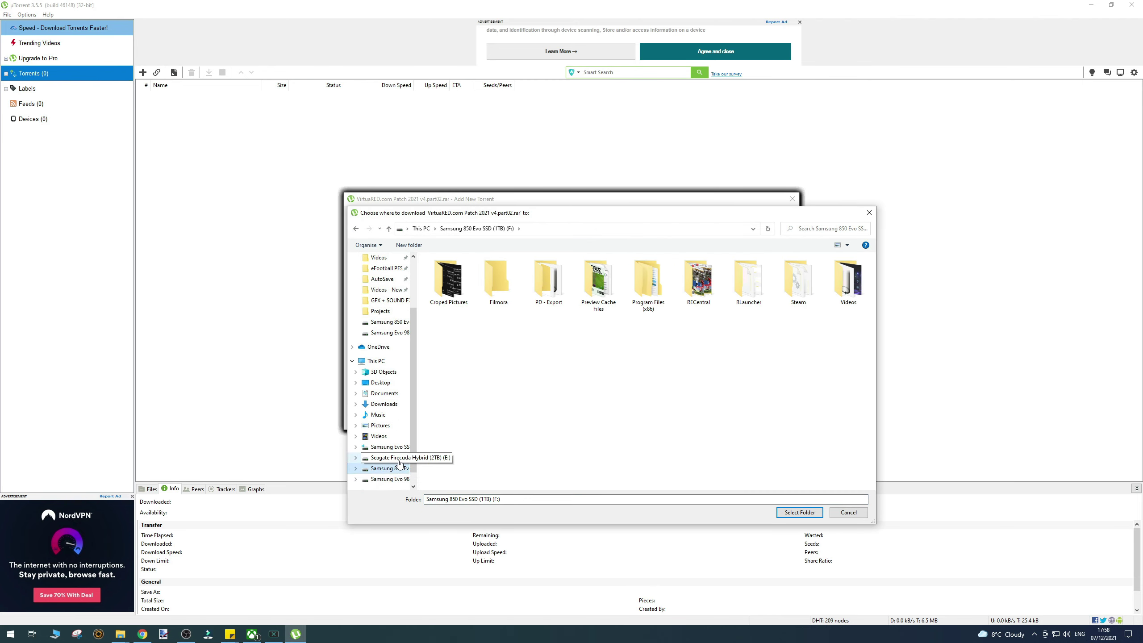
{"action": "left_click", "coordinate": [399, 458]}
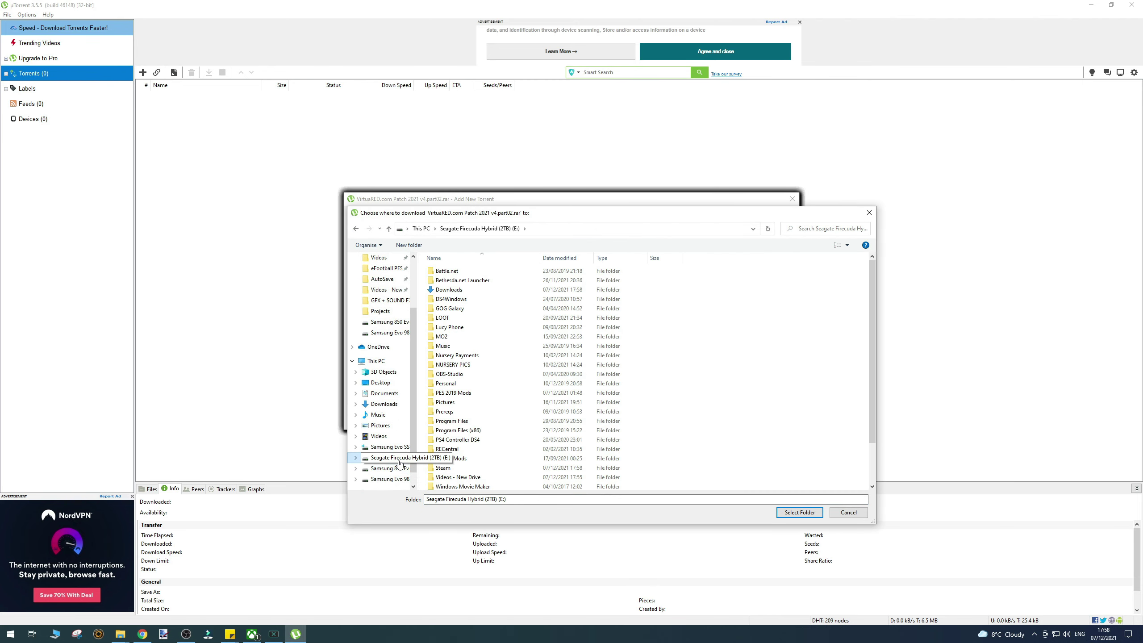
{"action": "right_click", "coordinate": [718, 388]}
{"action": "mouse_move", "coordinate": [767, 479]}
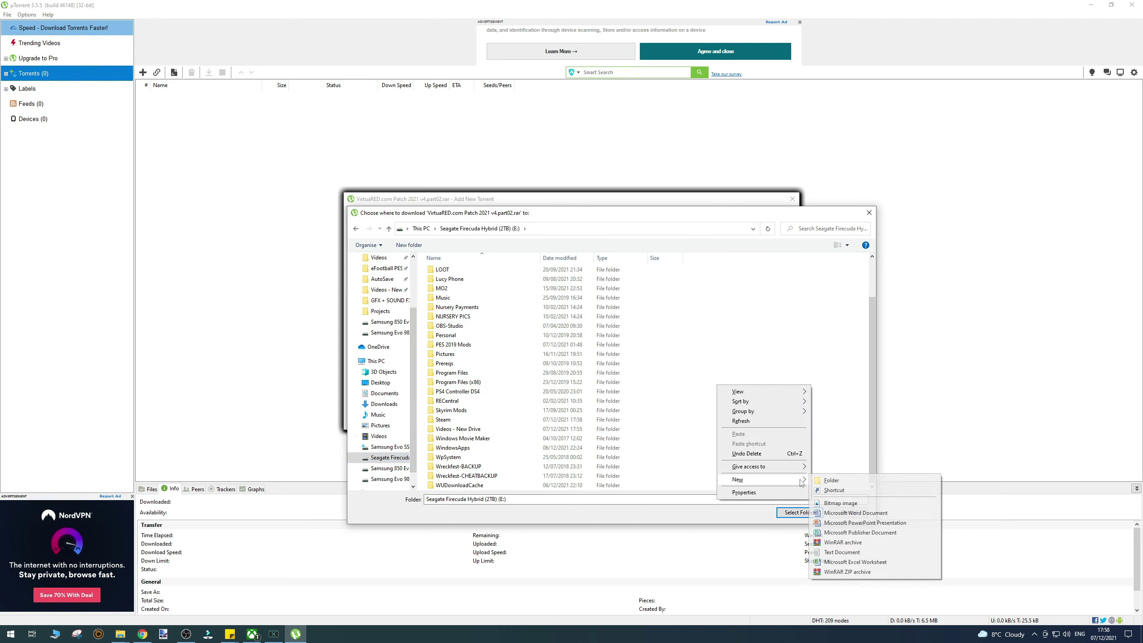
{"action": "left_click", "coordinate": [828, 483]}
{"action": "type", "text": "VirtuaRe"}
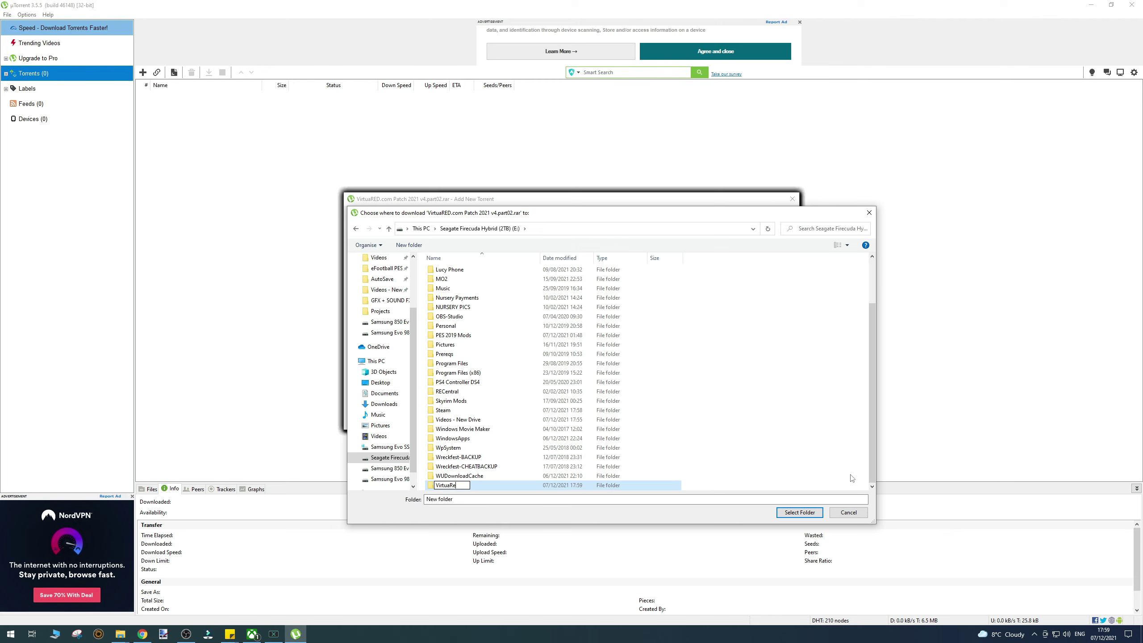
{"action": "type", "text": "d"}
{"action": "key", "text": "Return"}
{"action": "left_click", "coordinate": [786, 511]}
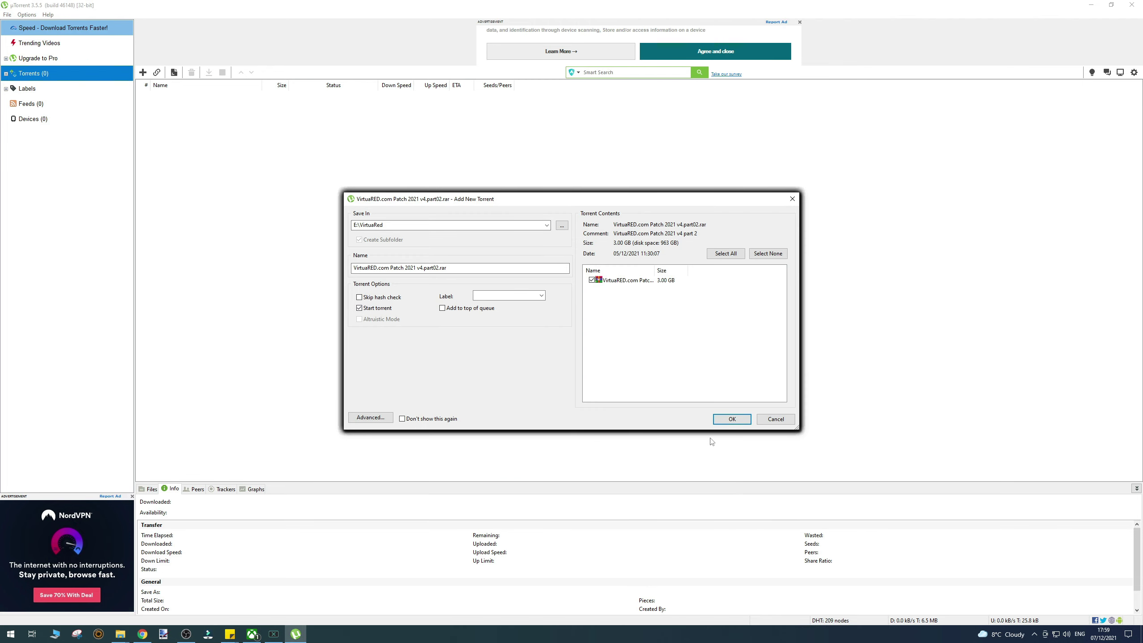
{"action": "left_click", "coordinate": [732, 419]}
Choose the VirtuaRed folder on the E: drive as save location for part03 and add the torrent
{"action": "left_click", "coordinate": [562, 225]}
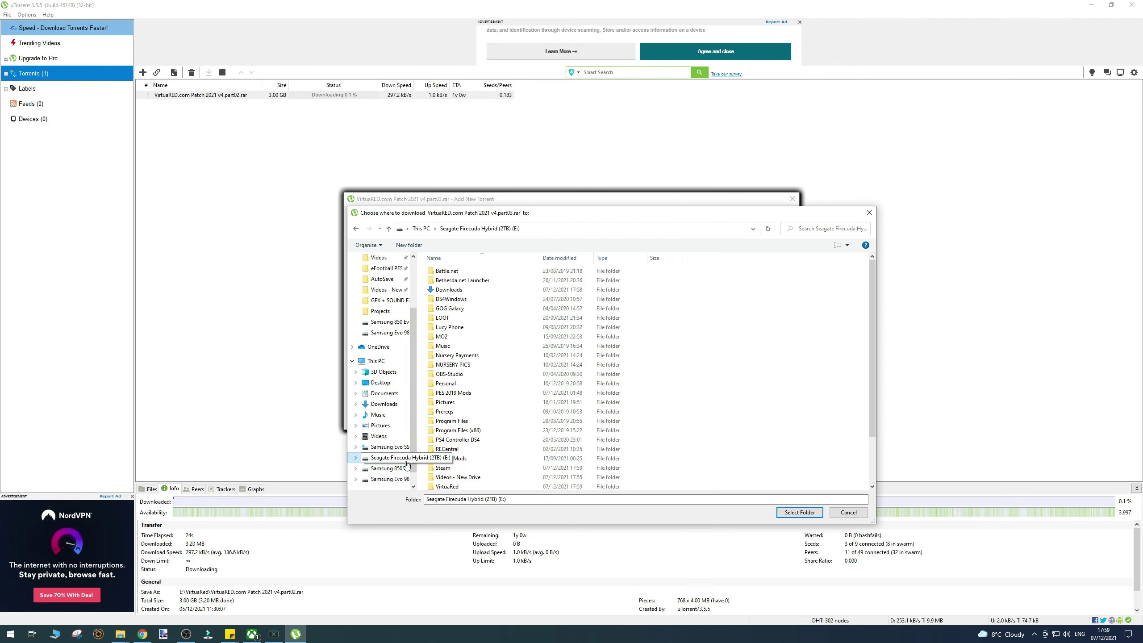
{"action": "double_click", "coordinate": [448, 486]}
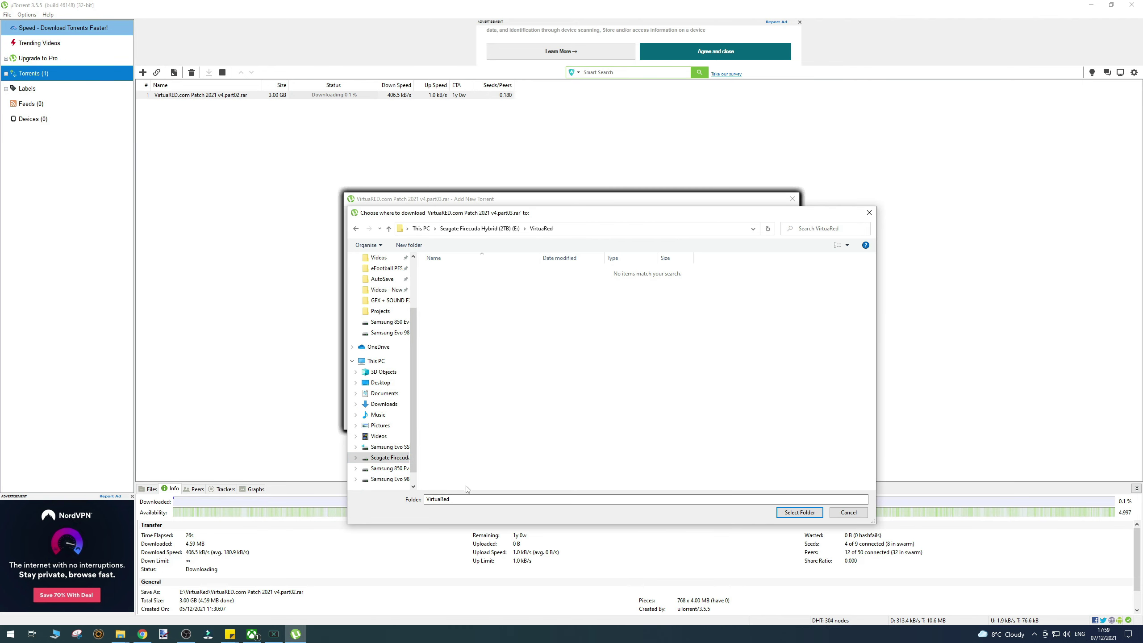
{"action": "left_click", "coordinate": [799, 513]}
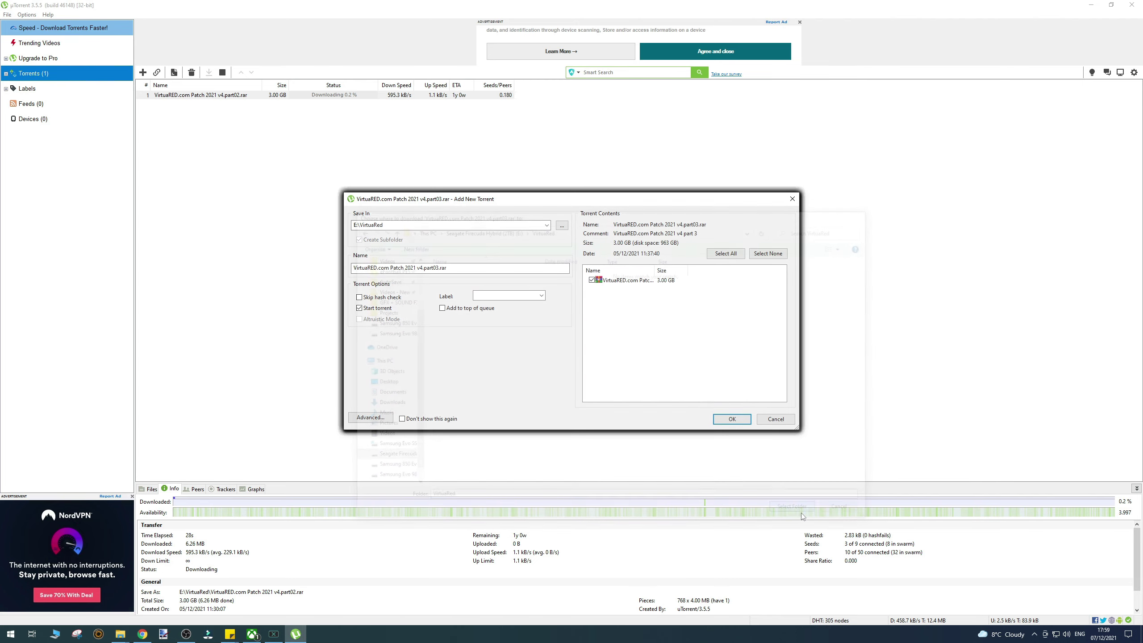
{"action": "left_click", "coordinate": [731, 419]}
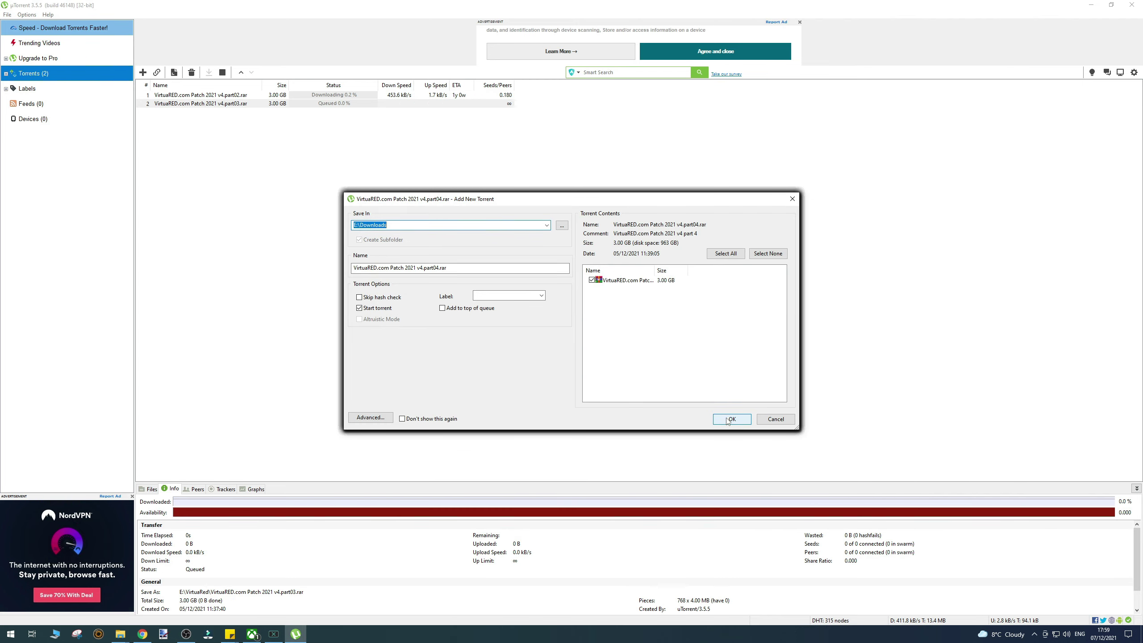
Choose the VirtuaRed folder on the E: drive as save location for part04 and add the torrent
{"action": "left_click", "coordinate": [562, 226]}
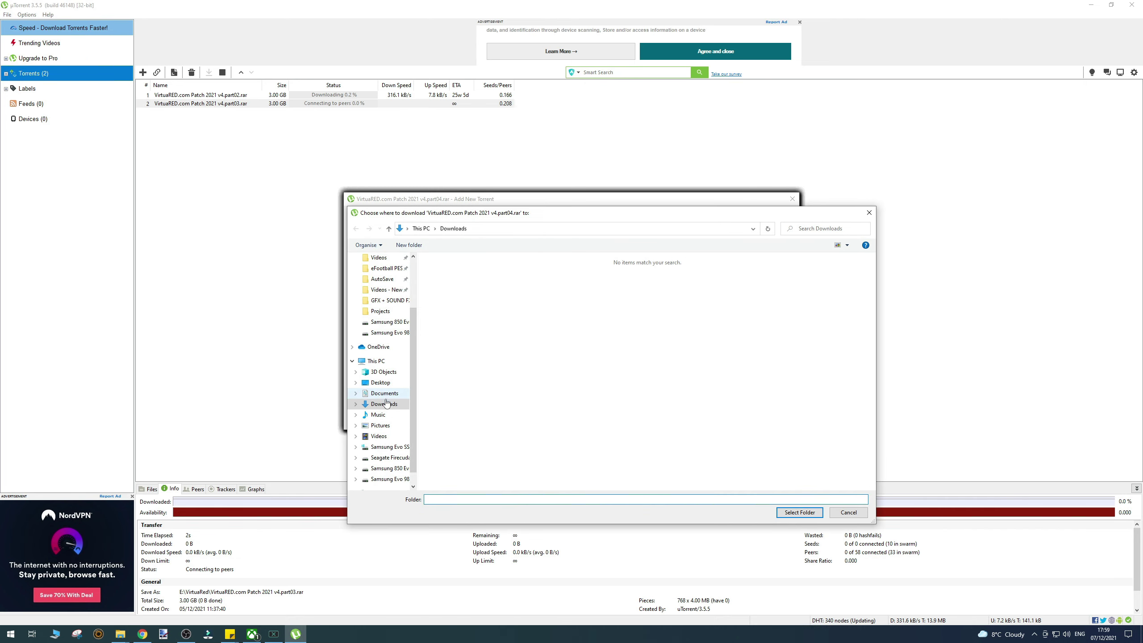
{"action": "left_click", "coordinate": [390, 457]}
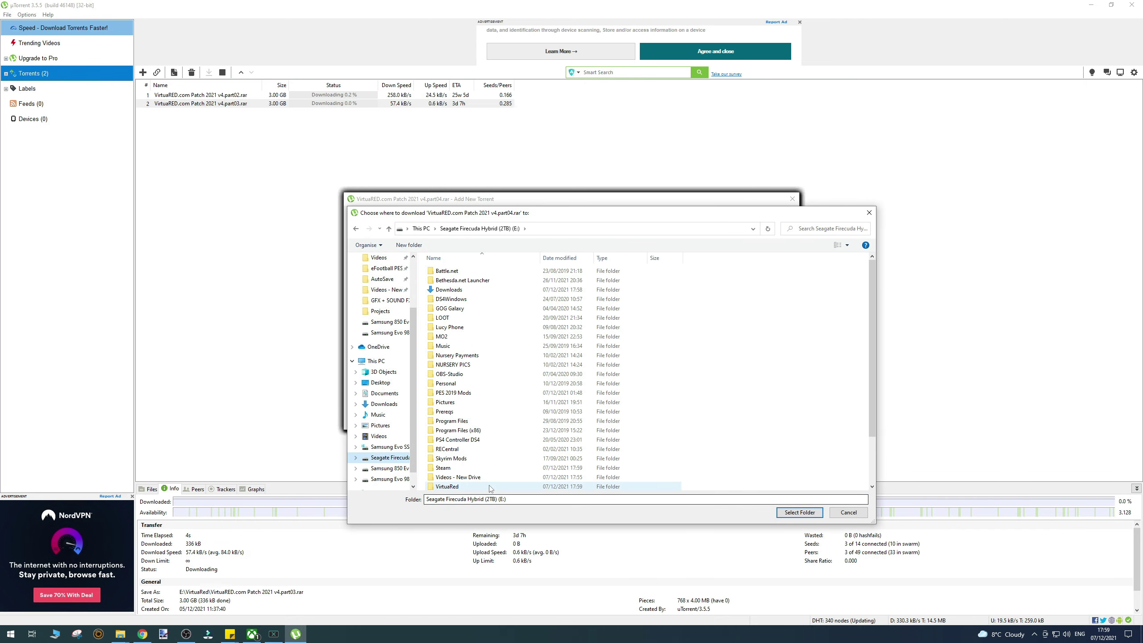
{"action": "double_click", "coordinate": [445, 486]}
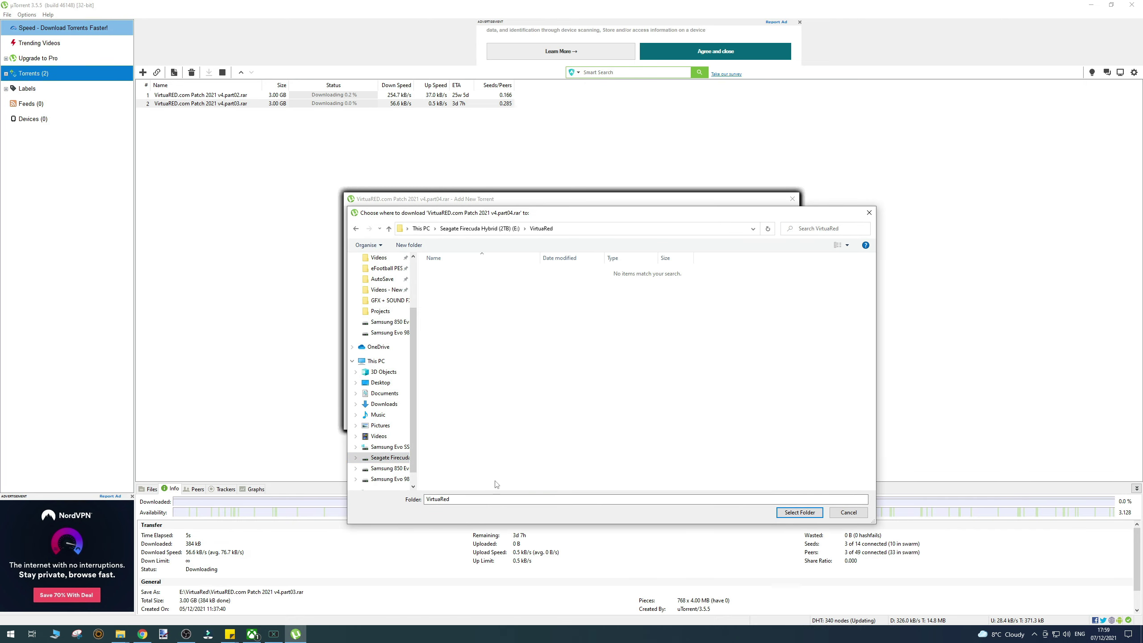
{"action": "left_click", "coordinate": [800, 513]}
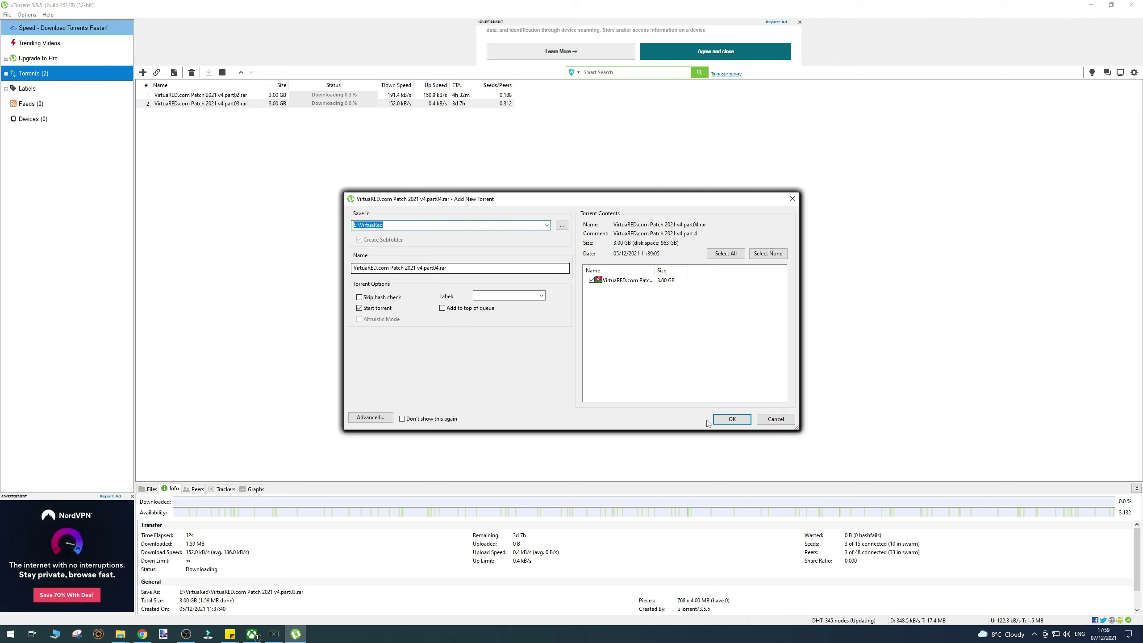
{"action": "key", "text": "Return"}
Set the save path of the part05 torrent to E:\VirtuaRed and add it
{"action": "type", "text": "E:\\VirtuaRed"}
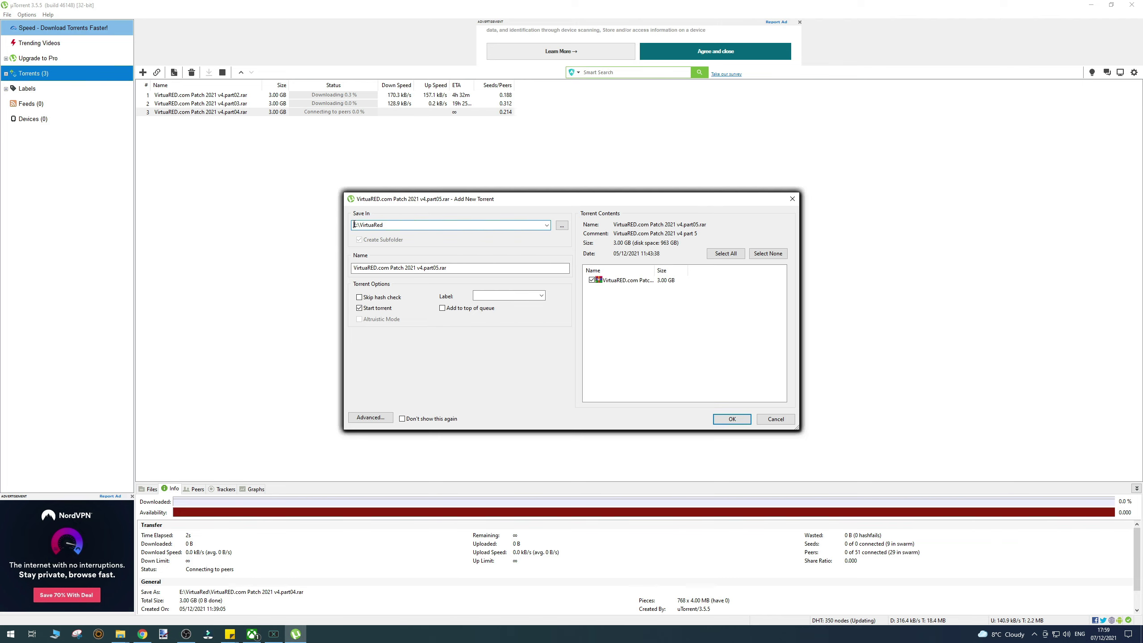
{"action": "left_click", "coordinate": [392, 226]}
{"action": "right_click", "coordinate": [398, 225]}
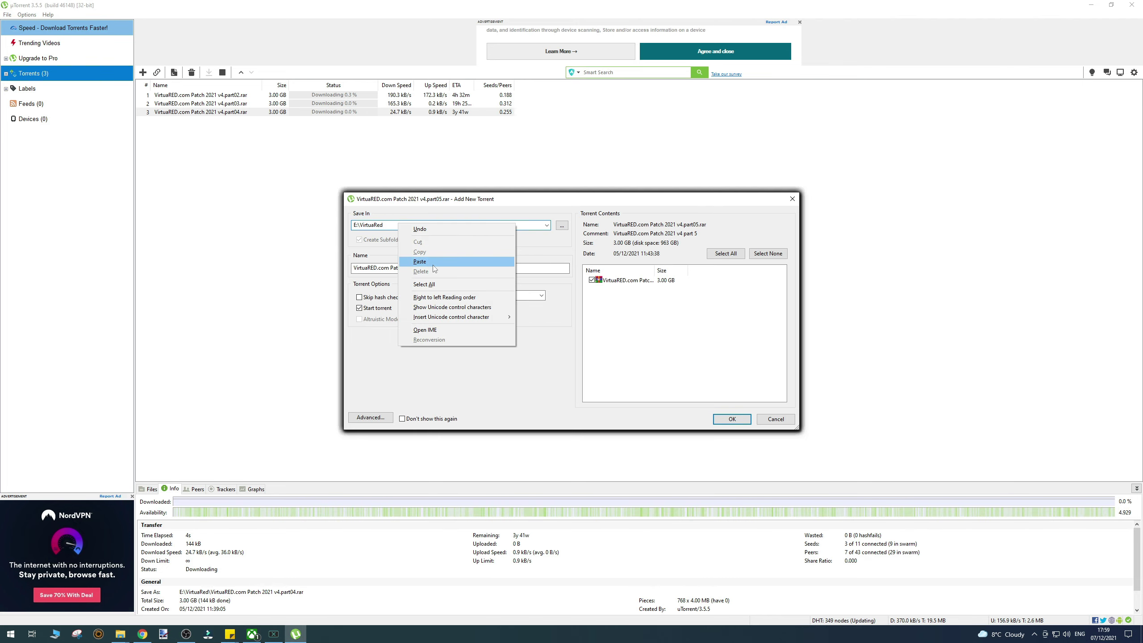
{"action": "key", "text": "Escape"}
{"action": "key", "text": "Return"}
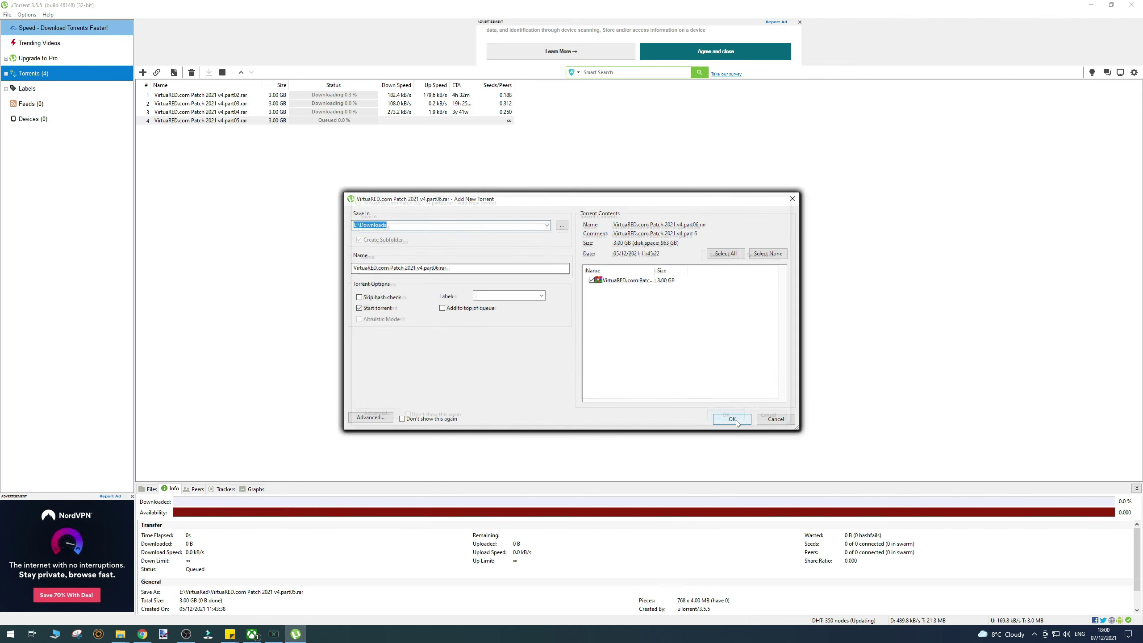
Add the part06 and part07 torrents with E:\VirtuaRed as their save path
{"action": "type", "text": "E:\\VirtuaRed"}
{"action": "key", "text": "Return"}
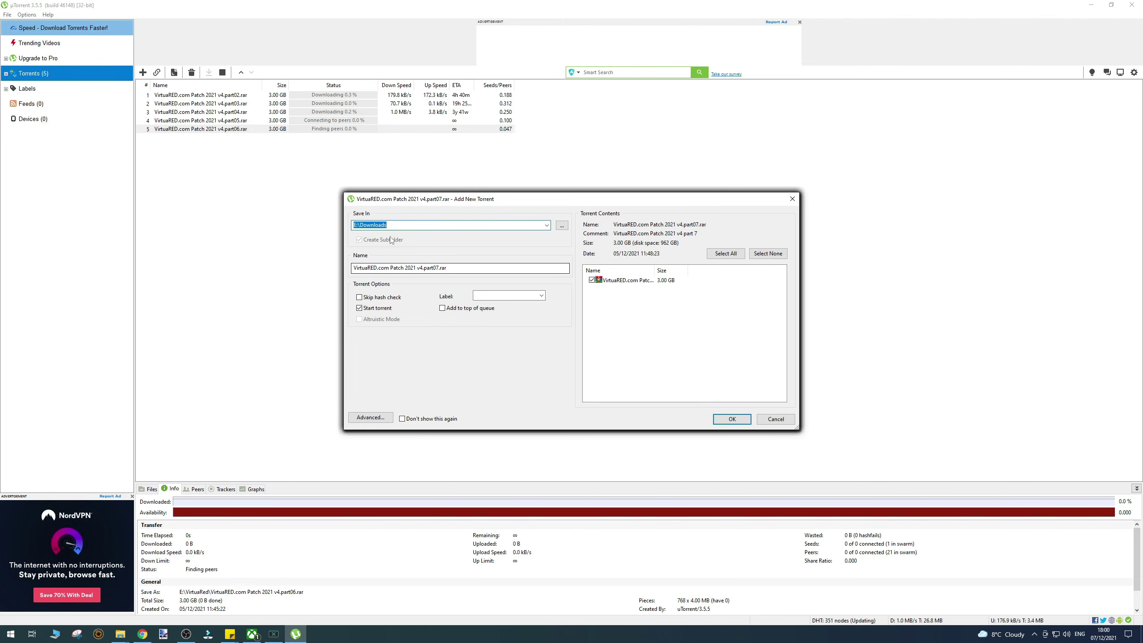
{"action": "type", "text": "E:\\VirtuaRed"}
{"action": "left_click", "coordinate": [730, 421]}
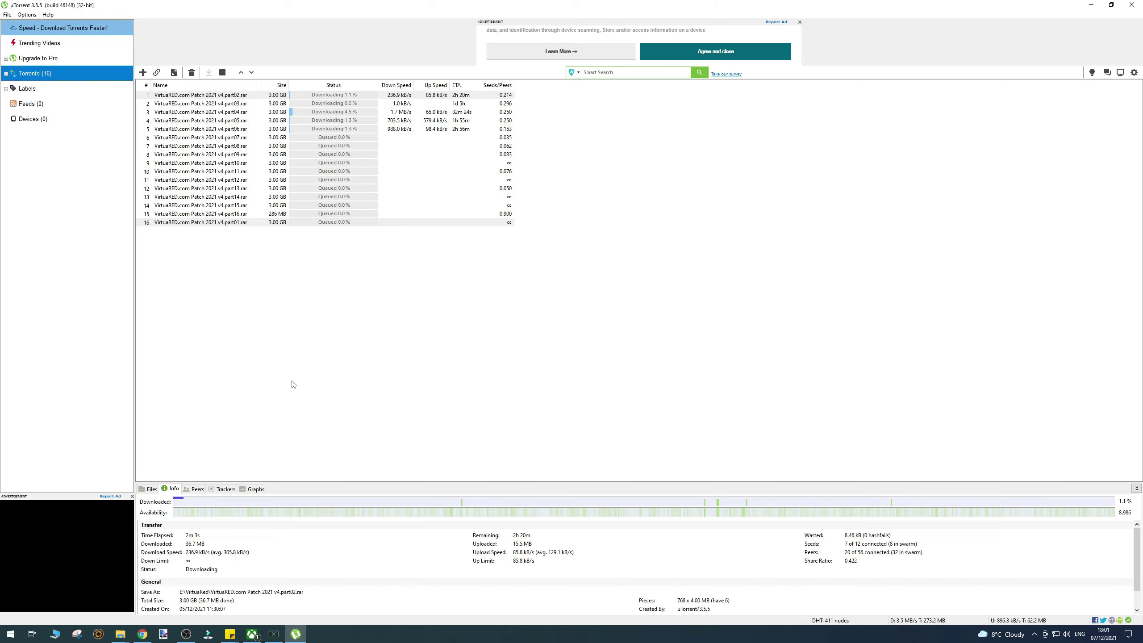
Switch to Chrome and download the Stadiums PART 01 torrent file from the VirtuaRED post via MediaFire
{"action": "left_click", "coordinate": [148, 637]}
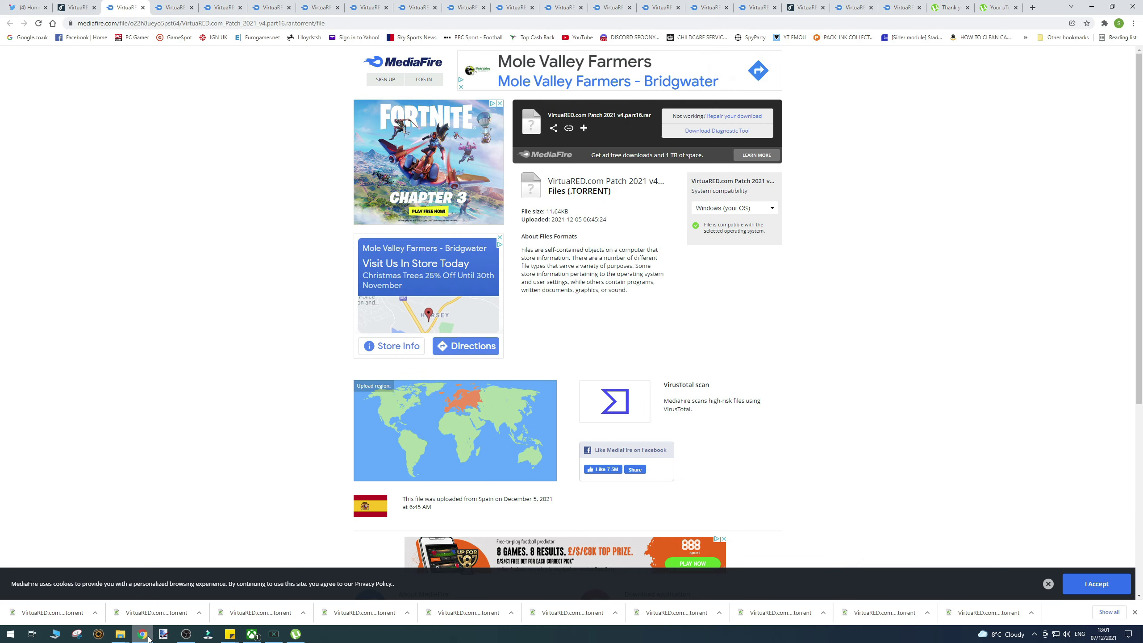
{"action": "left_click", "coordinate": [72, 10]}
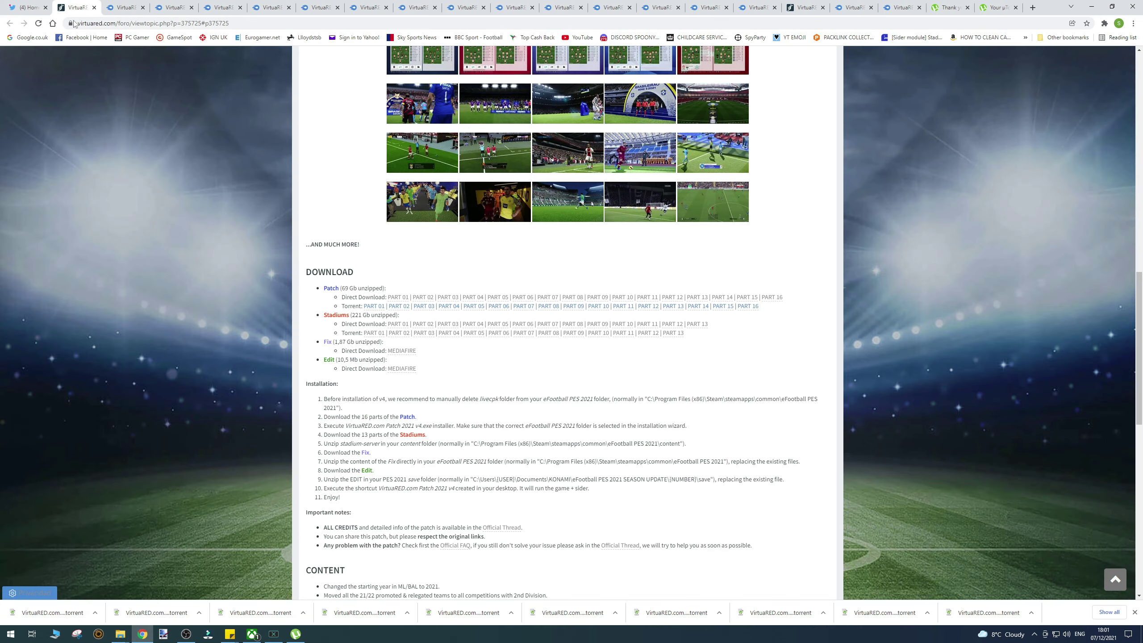
{"action": "left_click", "coordinate": [373, 334]}
{"action": "left_click", "coordinate": [735, 122]}
Download the Stadiums PART 02 and PART 03 torrent files from the VirtuaRED post via MediaFire
{"action": "left_click", "coordinate": [71, 7]}
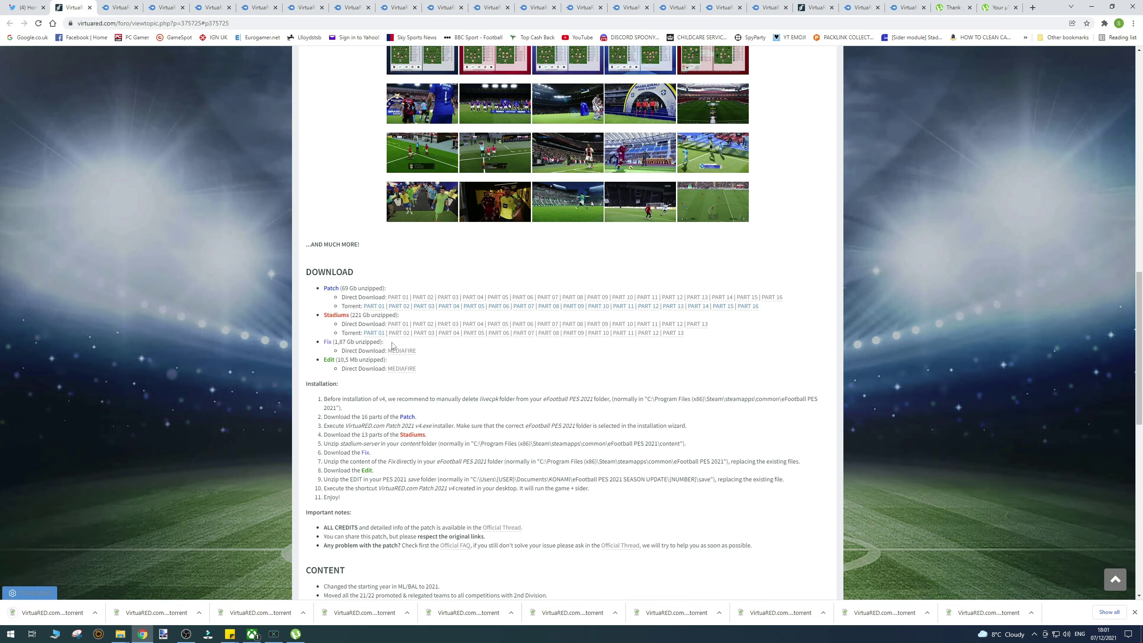
{"action": "left_click", "coordinate": [395, 333]}
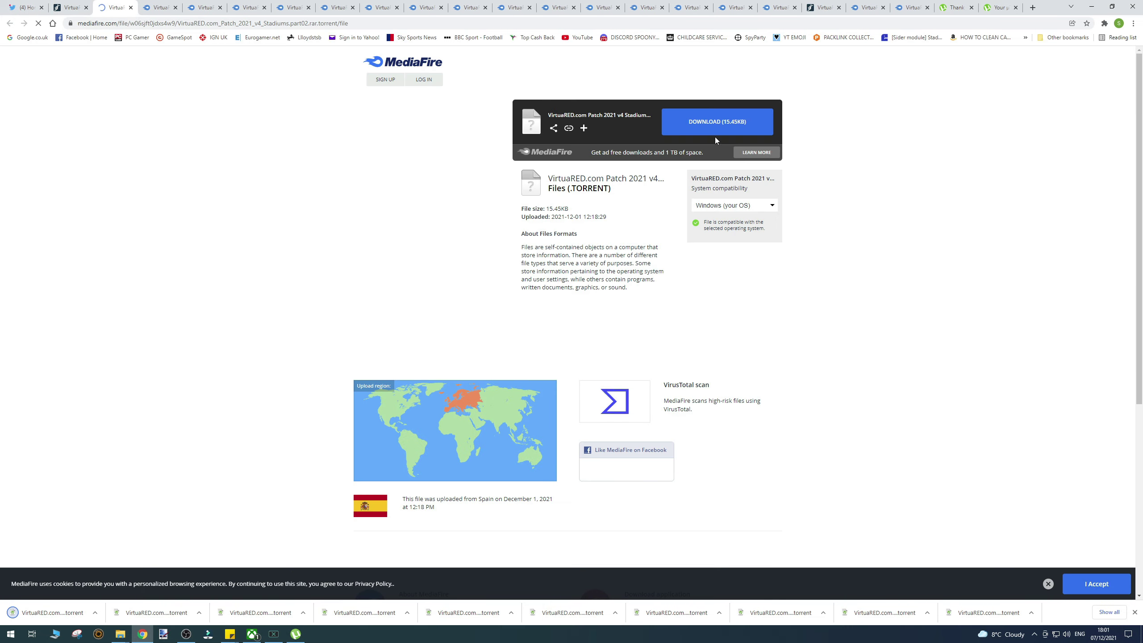
{"action": "left_click", "coordinate": [715, 130]}
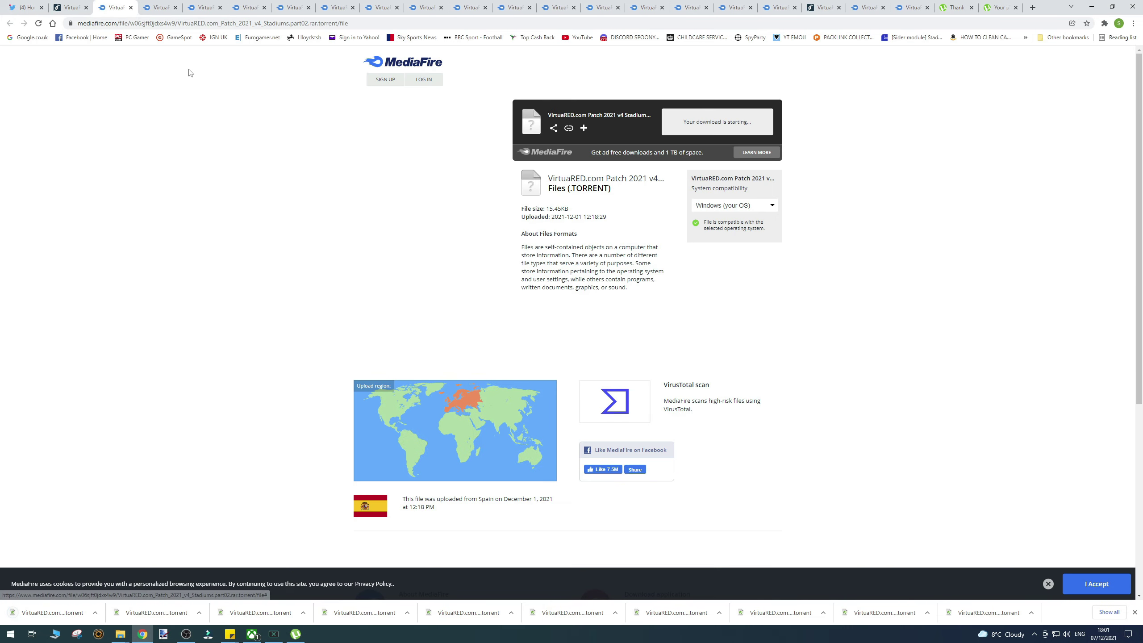
{"action": "left_click", "coordinate": [72, 7]}
{"action": "left_click", "coordinate": [430, 333]}
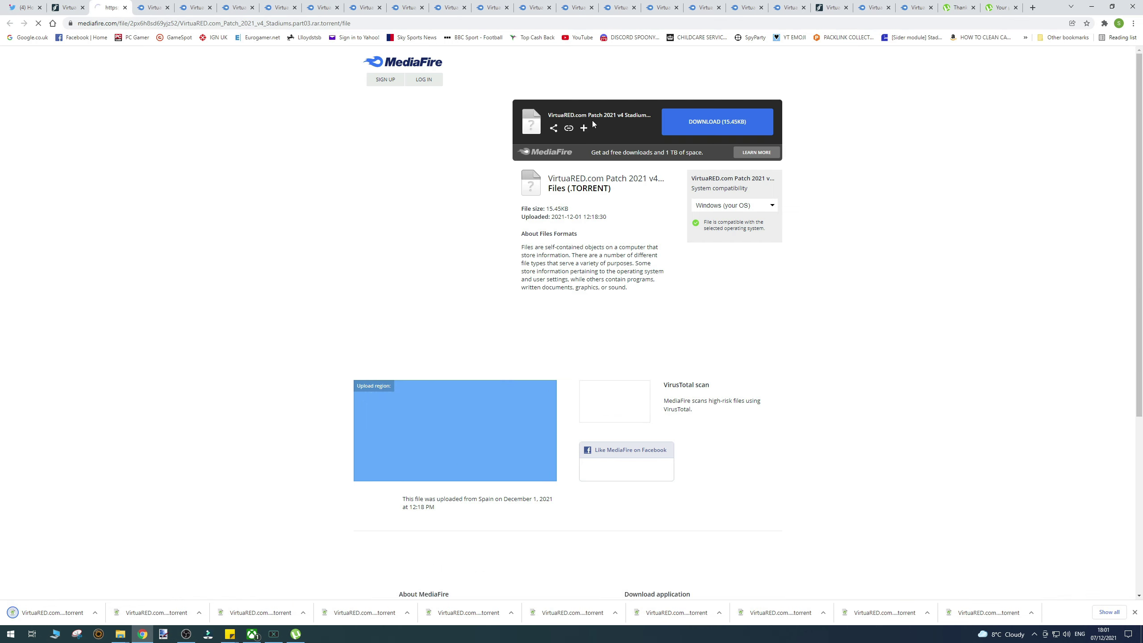
{"action": "left_click", "coordinate": [729, 121]}
{"action": "left_click", "coordinate": [72, 7]}
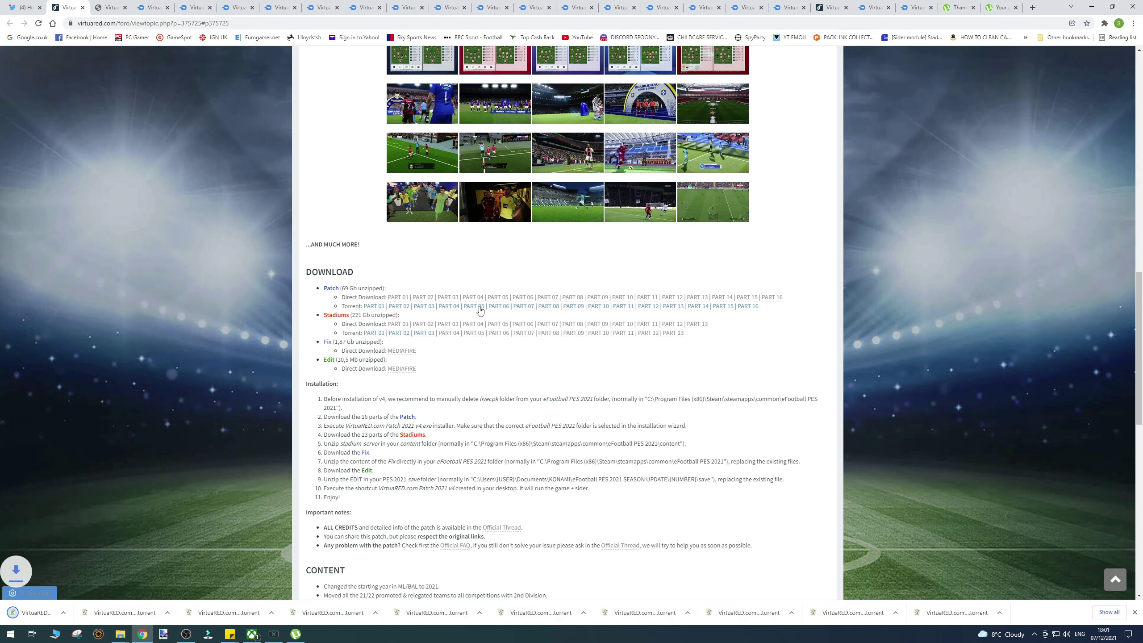
Download the Stadiums PART 04 and PART 05 torrent files from the VirtuaRED post via MediaFire
{"action": "left_click", "coordinate": [449, 334]}
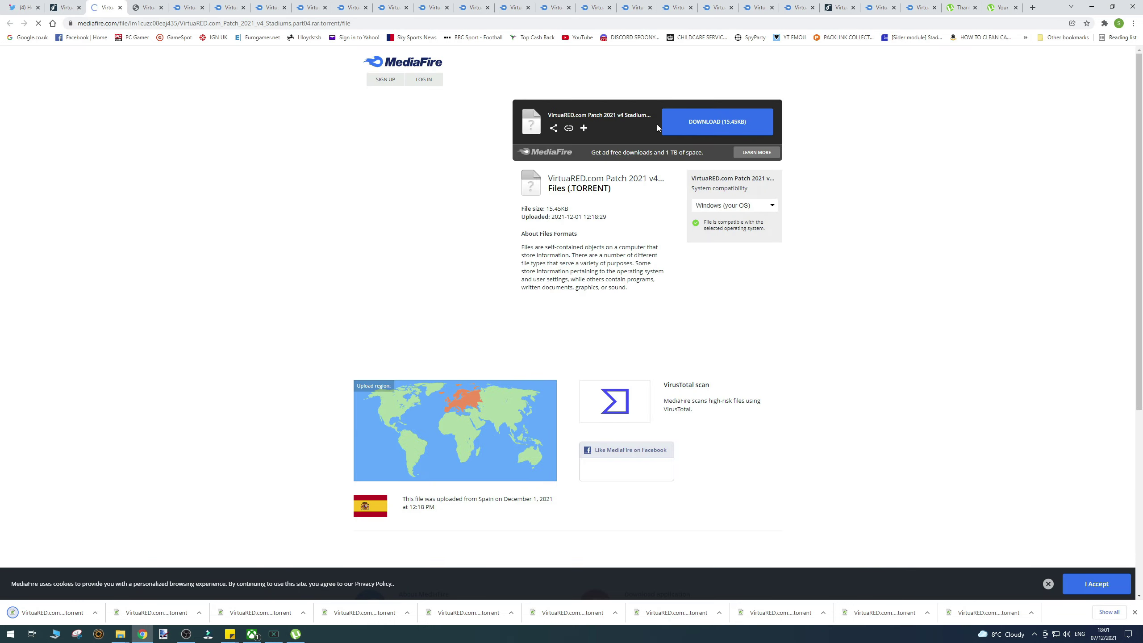
{"action": "left_click", "coordinate": [702, 121]}
{"action": "left_click", "coordinate": [67, 7]}
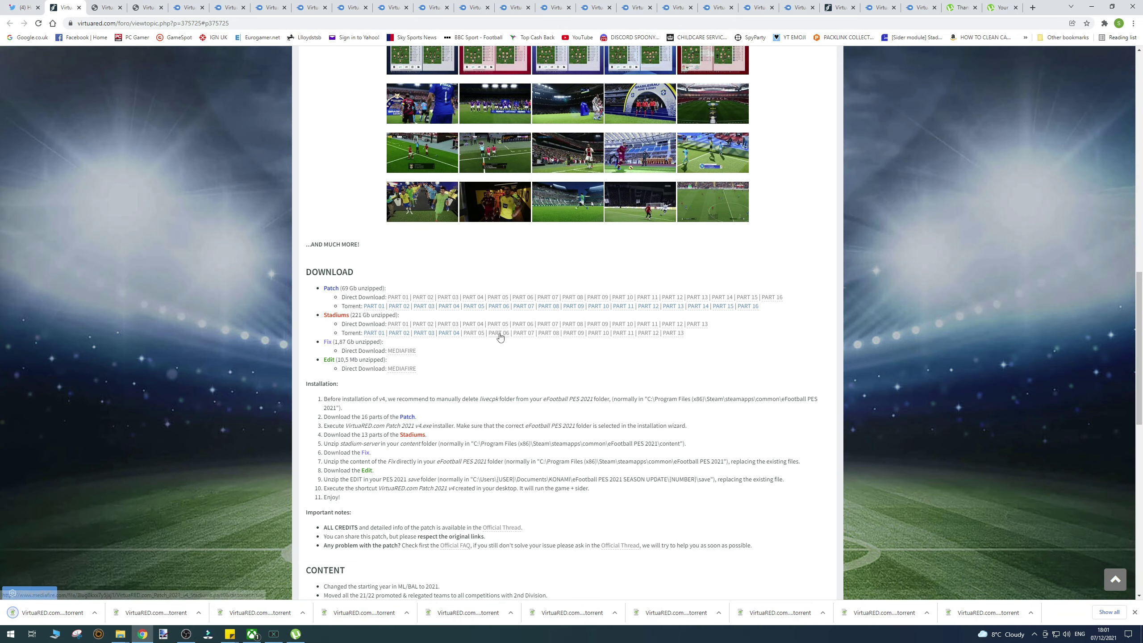
{"action": "left_click", "coordinate": [474, 334]}
{"action": "left_click", "coordinate": [702, 121]}
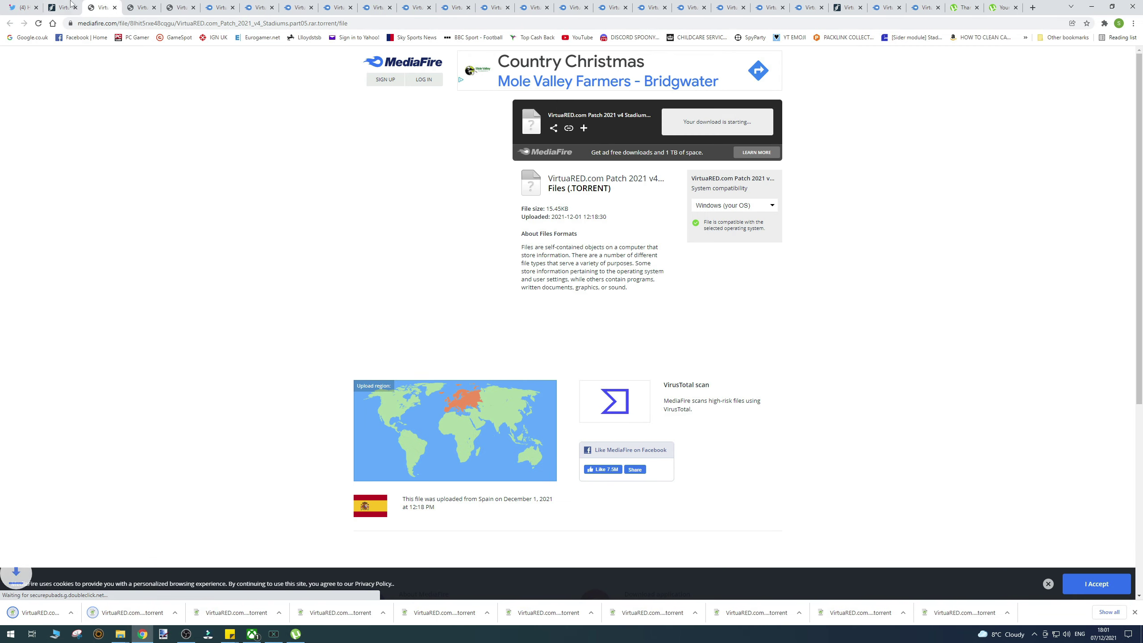
{"action": "key", "text": "ctrl+shift+Tab"}
Download the Stadiums PART 06 and PART 07 torrent files from the VirtuaRED post via MediaFire
{"action": "left_click", "coordinate": [505, 333]}
{"action": "left_click", "coordinate": [717, 122]}
{"action": "key", "text": "ctrl+shift+Tab"}
{"action": "left_click", "coordinate": [535, 334]}
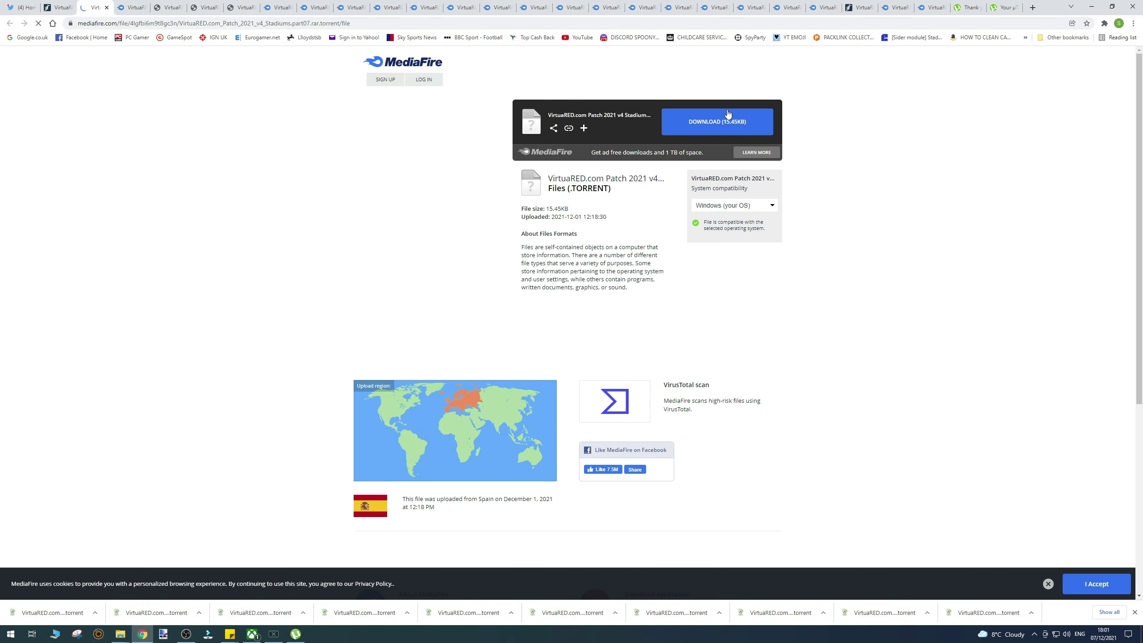
{"action": "left_click", "coordinate": [729, 119]}
{"action": "key", "text": "ctrl+shift+Tab"}
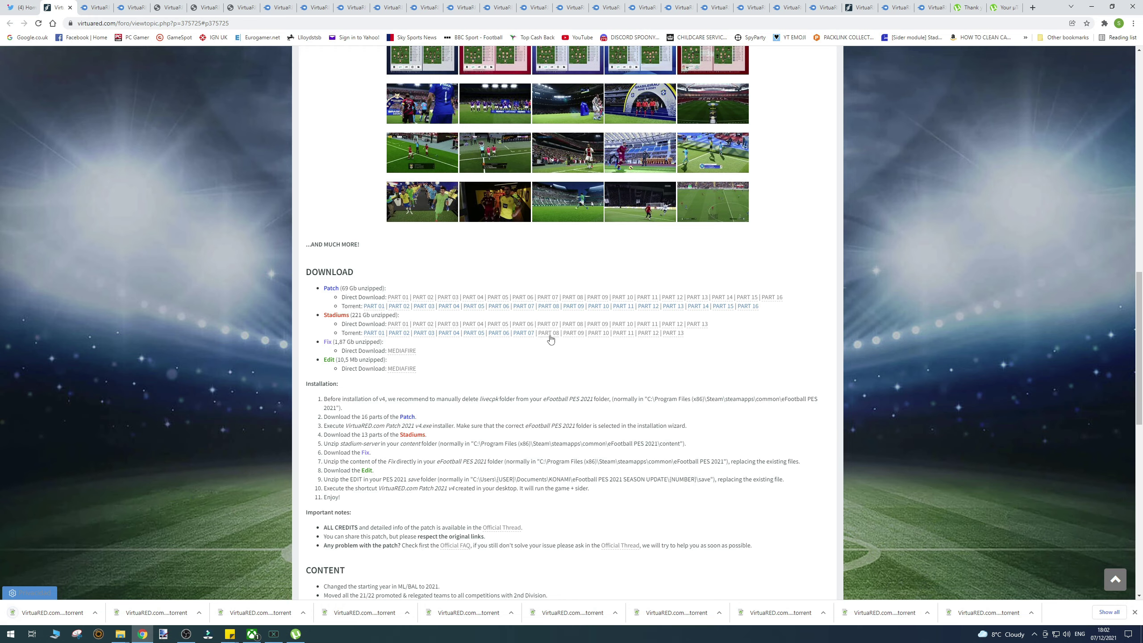
Download the Stadiums PART 08 and PART 09 torrent files from the VirtuaRED post via MediaFire
{"action": "left_click", "coordinate": [549, 337]}
{"action": "left_click", "coordinate": [716, 122]}
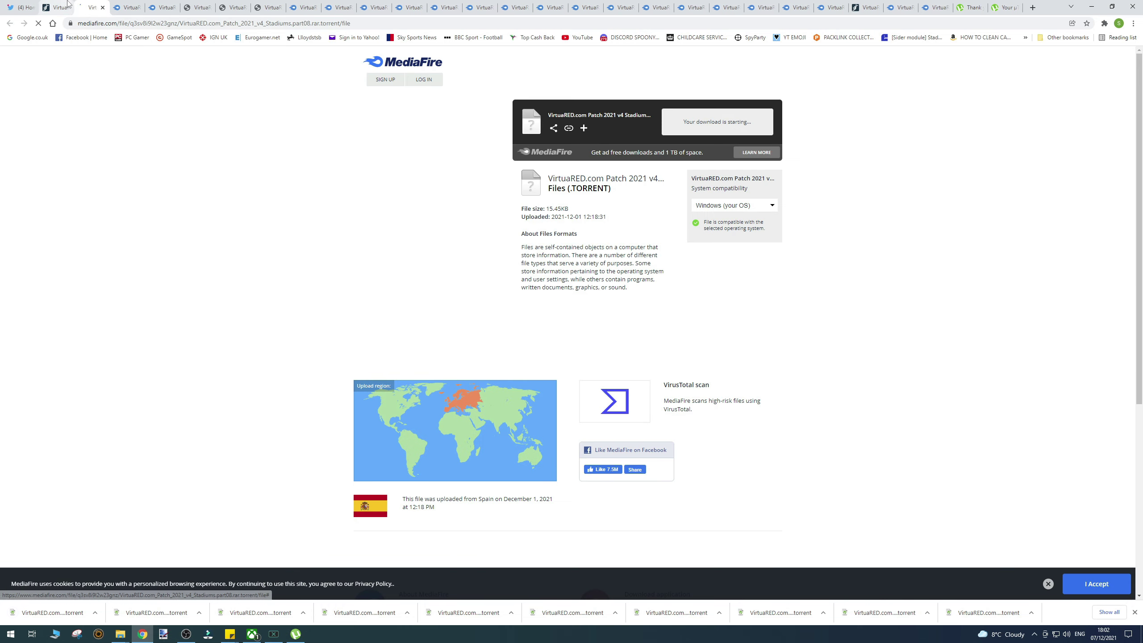
{"action": "key", "text": "ctrl+shift+Tab"}
{"action": "left_click", "coordinate": [580, 334]}
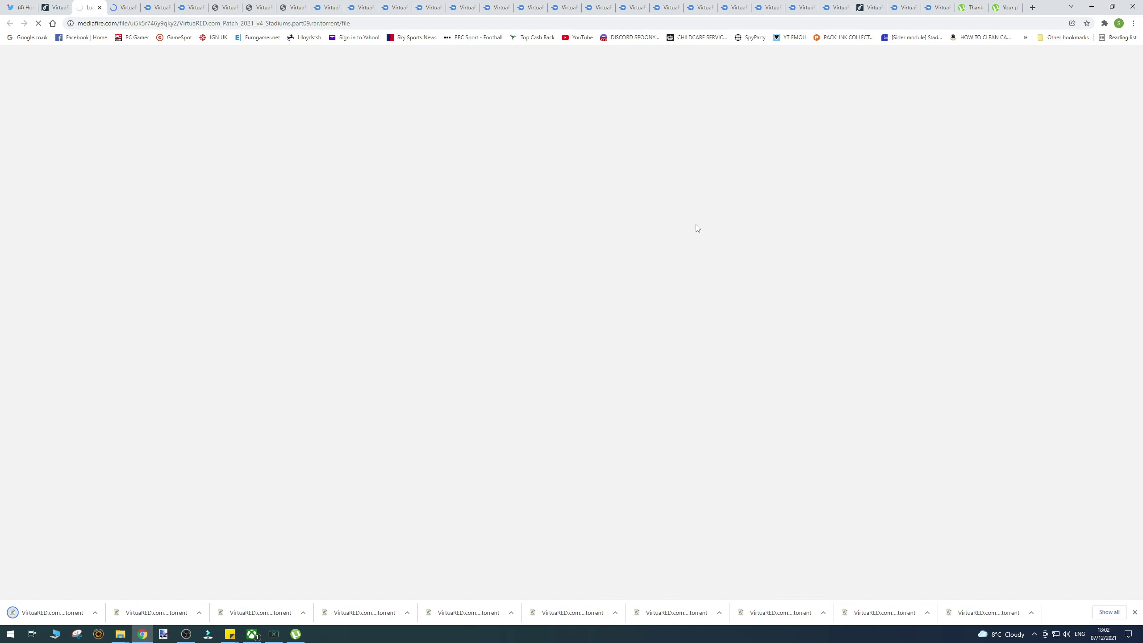
{"action": "left_click", "coordinate": [729, 123]}
{"action": "key", "text": "ctrl+shift+Tab"}
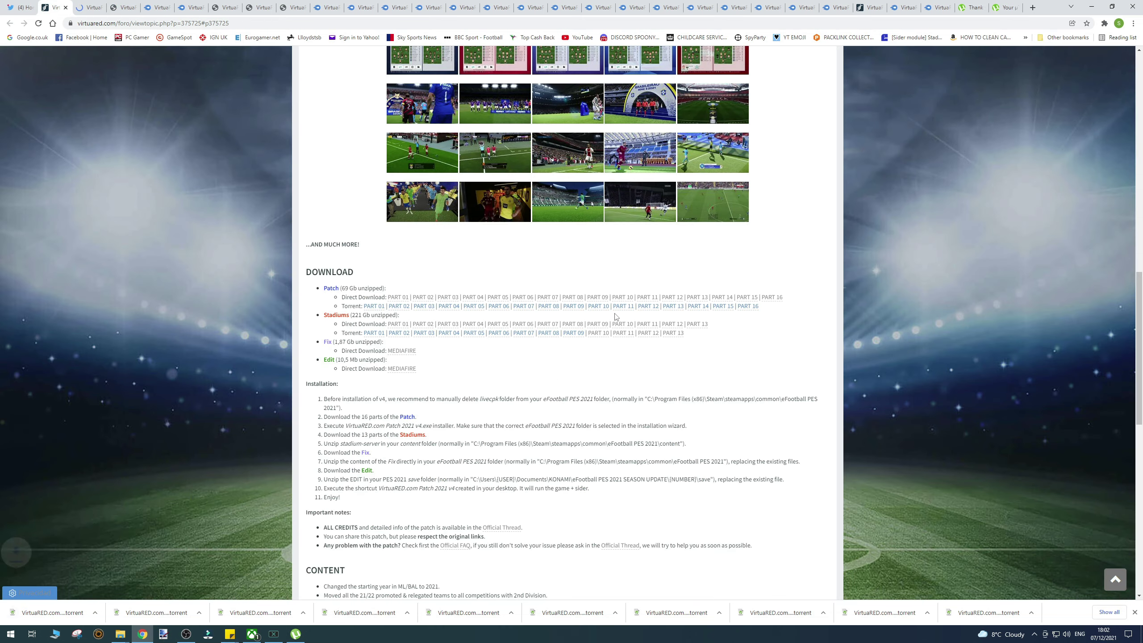
Download the Stadiums PART 10 and PART 11 torrent files from the VirtuaRED post via MediaFire
{"action": "left_click", "coordinate": [616, 324]}
{"action": "left_click", "coordinate": [715, 122]}
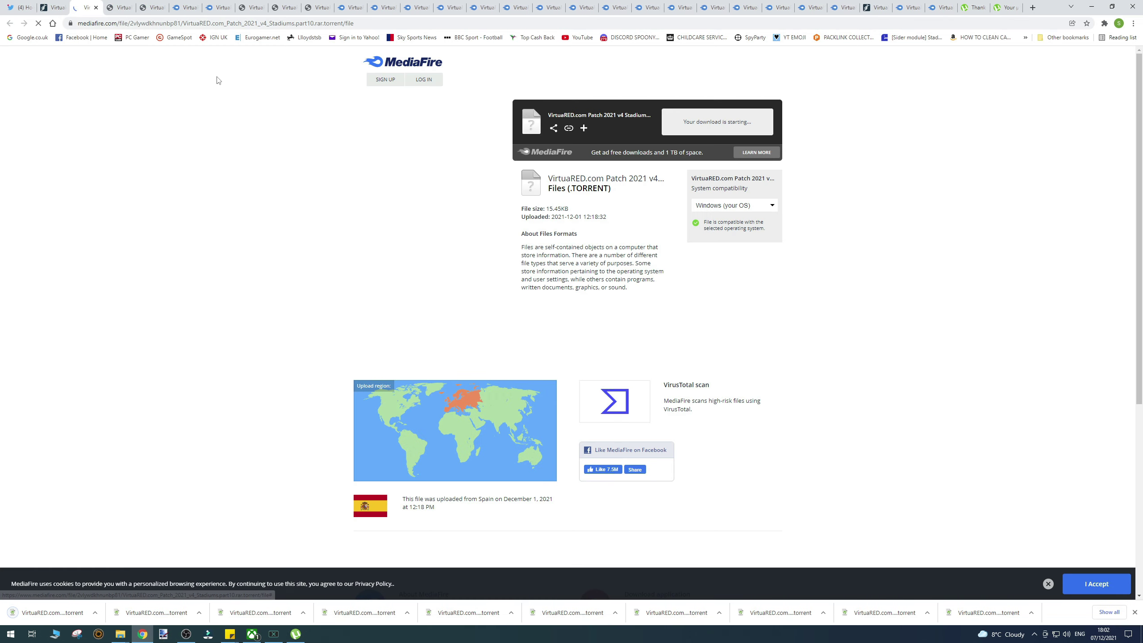
{"action": "key", "text": "ctrl+shift+Tab"}
{"action": "left_click", "coordinate": [623, 333]}
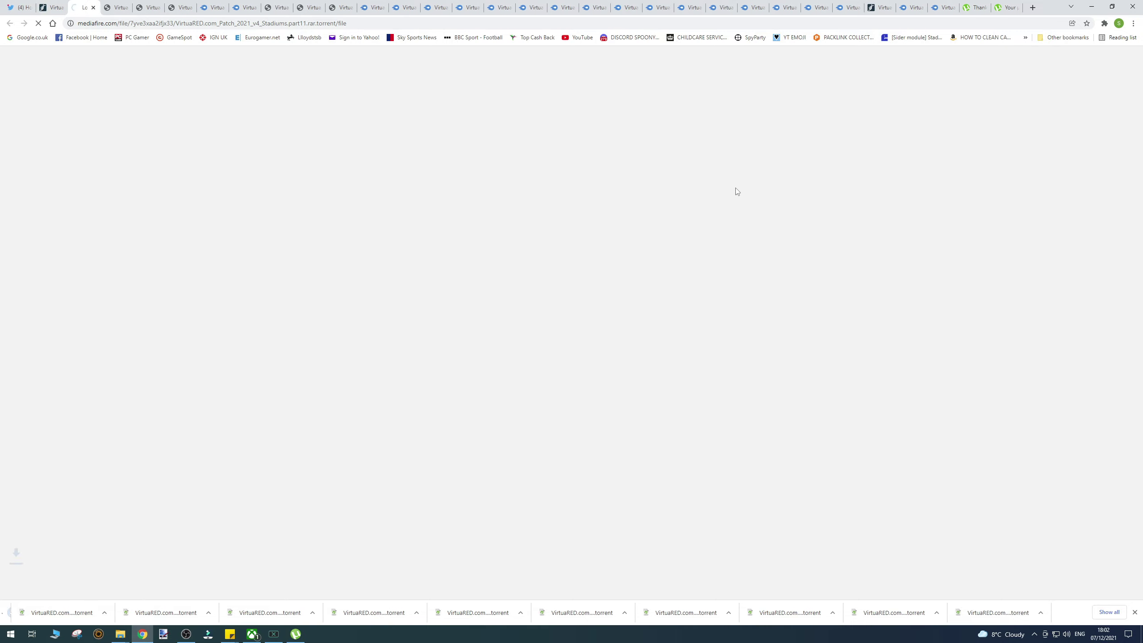
{"action": "left_click", "coordinate": [710, 123]}
{"action": "key", "text": "ctrl+shift+Tab"}
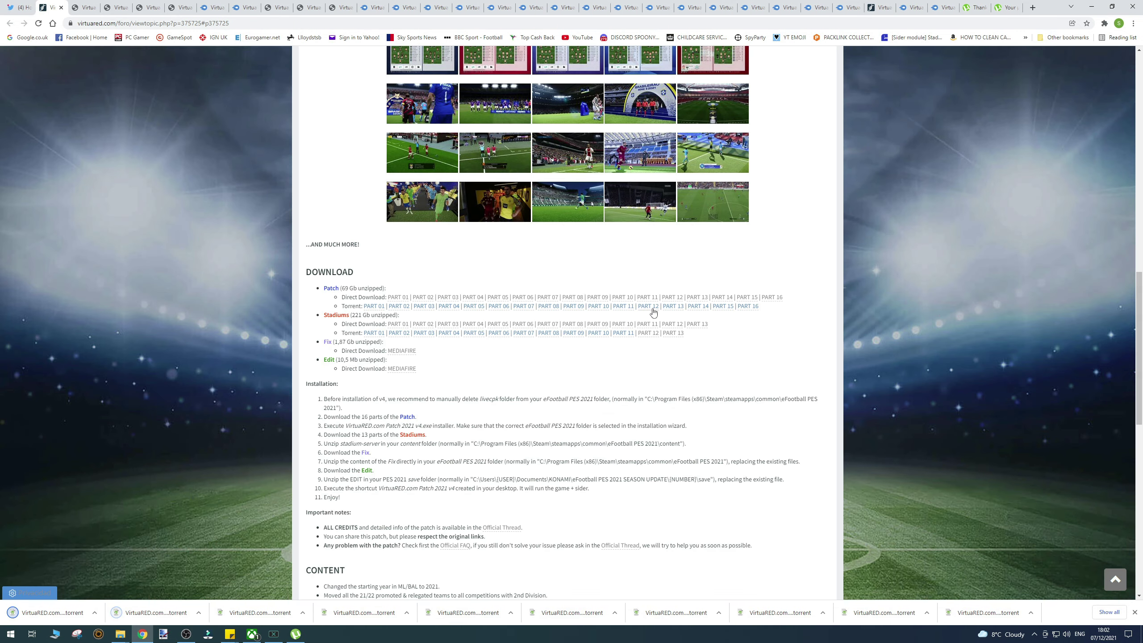
Download the Stadiums PART 12 and PART 13 torrent files from the VirtuaRED post via MediaFire
{"action": "left_click", "coordinate": [650, 335]}
{"action": "left_click", "coordinate": [715, 122]}
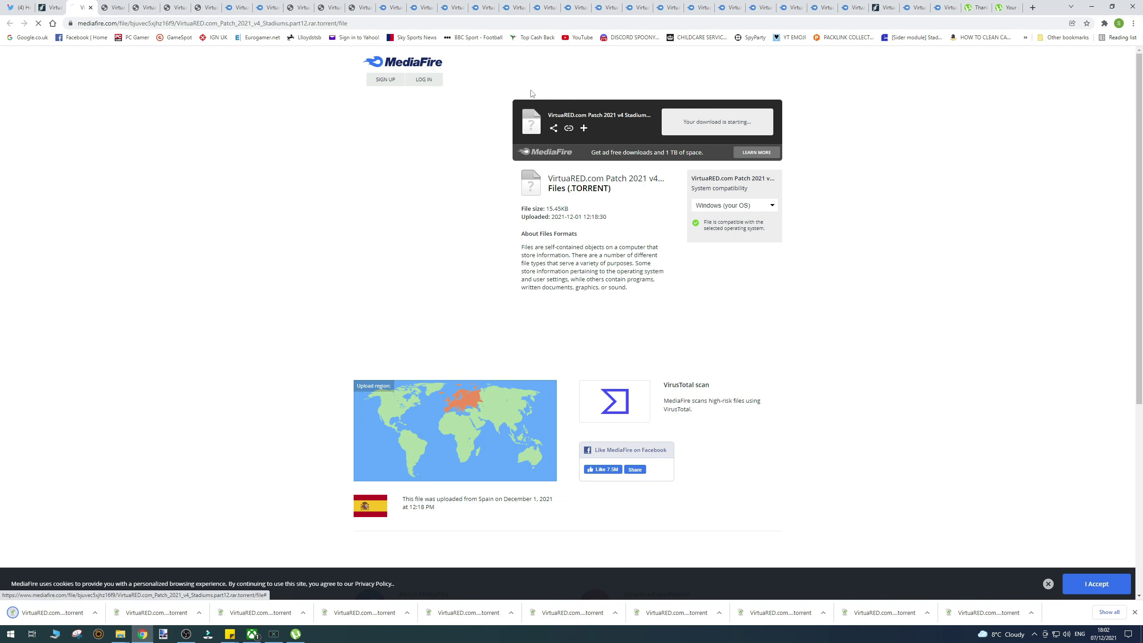
{"action": "key", "text": "ctrl+shift+Tab"}
{"action": "left_click", "coordinate": [681, 333]}
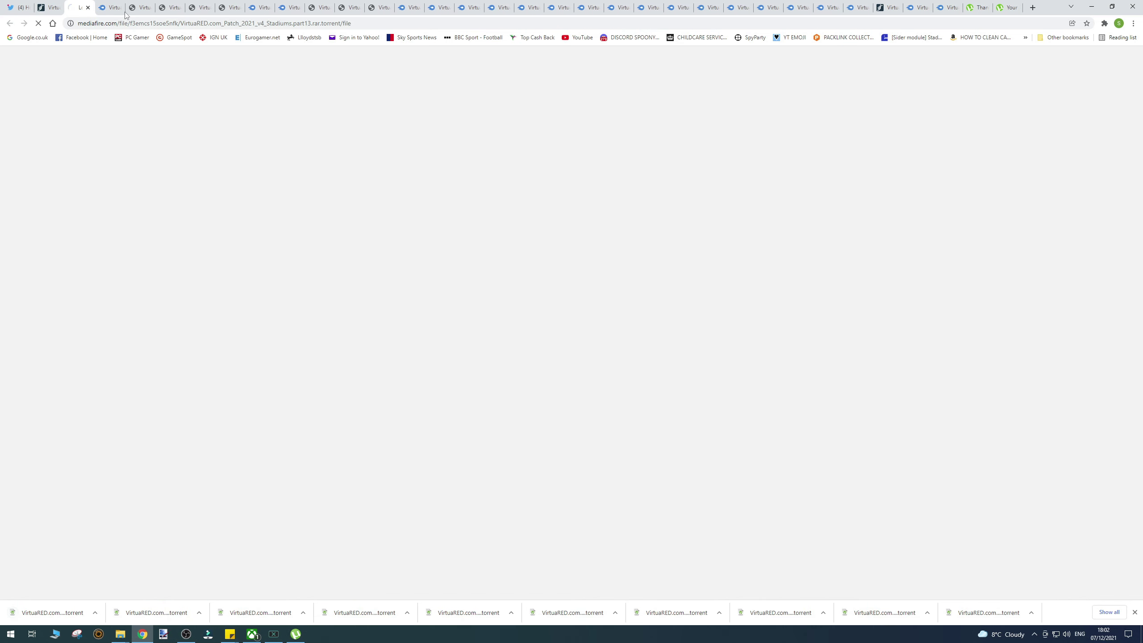
{"action": "left_click", "coordinate": [712, 123]}
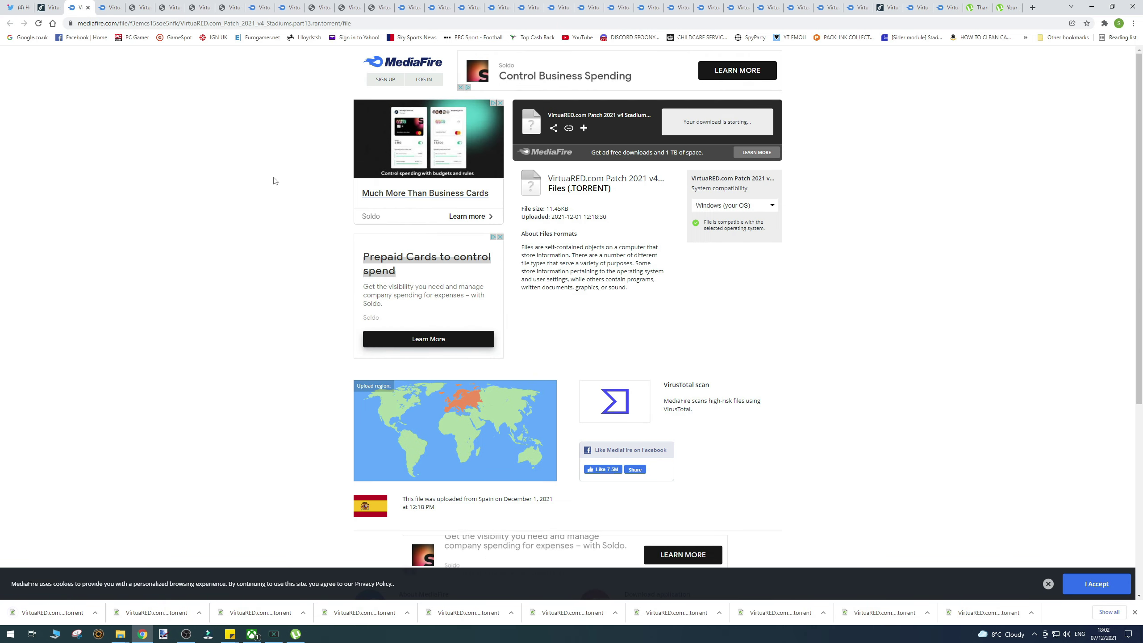
Load the Stadiums part01 to part13 torrent files from the Downloads folder into µTorrent, dismissing its New Torrent Search tip
{"action": "key", "text": "alt+Tab"}
{"action": "left_click_drag", "start_coordinate": [262, 228], "coordinate": [269, 101]}
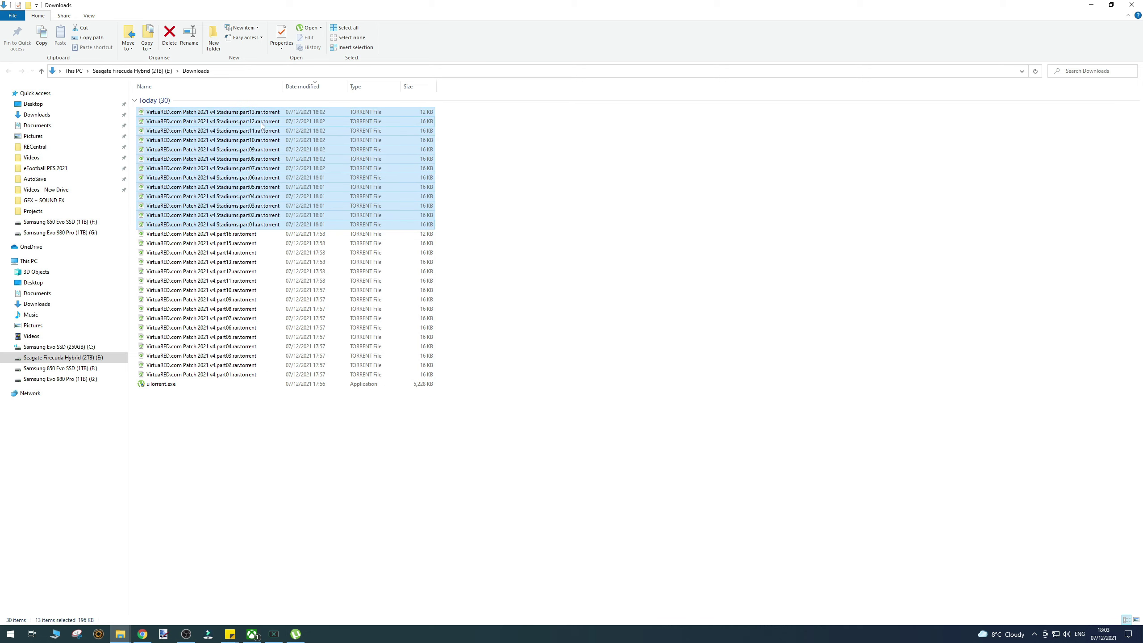
{"action": "left_click_drag", "start_coordinate": [260, 227], "coordinate": [342, 414]}
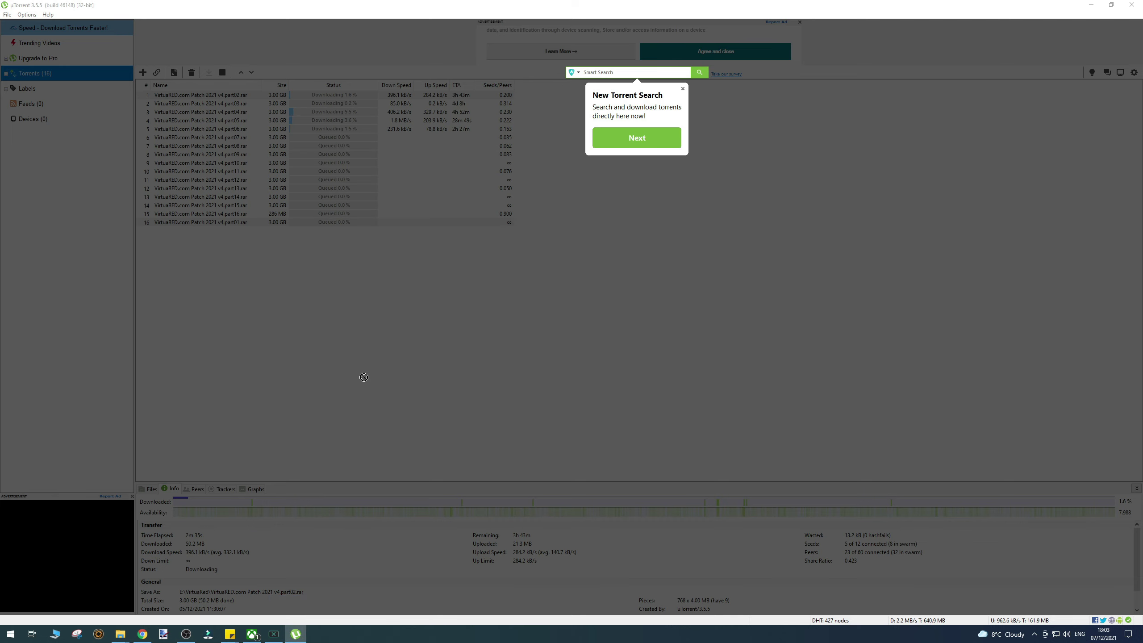
{"action": "left_click", "coordinate": [683, 89]}
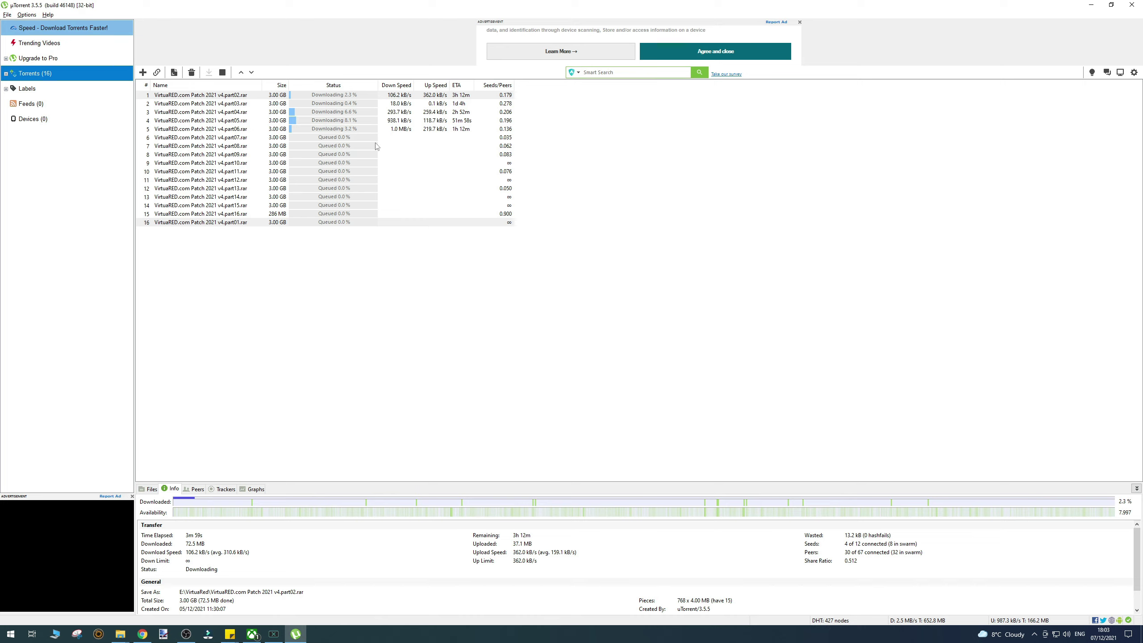
{"action": "key", "text": "alt+Tab"}
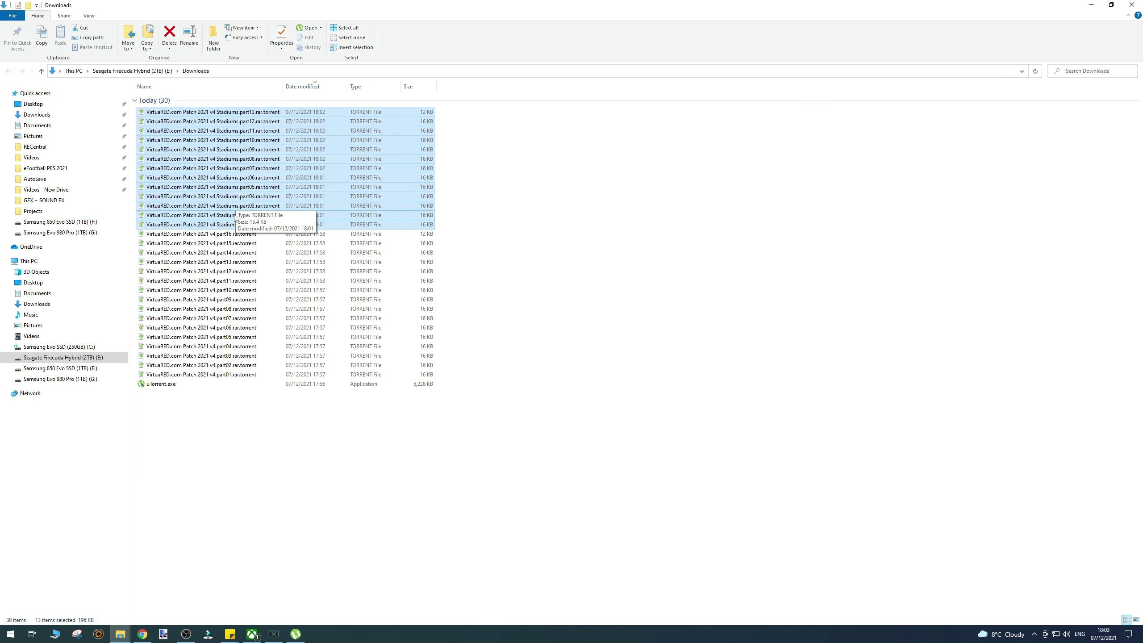
{"action": "left_click_drag", "start_coordinate": [234, 226], "coordinate": [297, 325]}
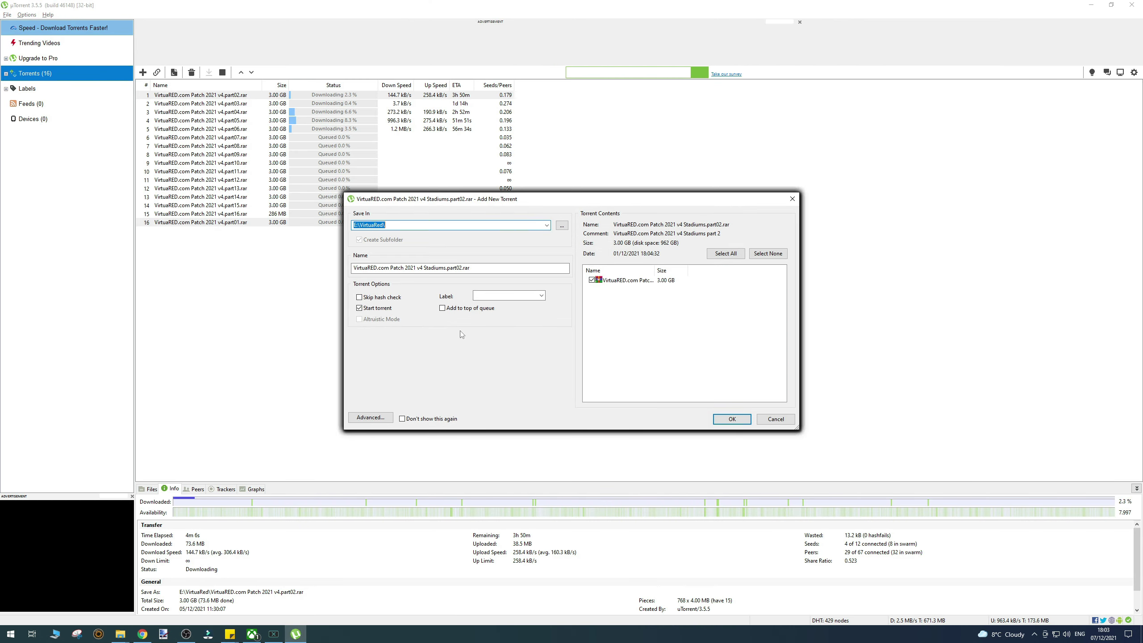
Add all 13 Stadiums torrents with E:\VirtuaRed as their save path and widen the Name column to show the full names
{"action": "left_click", "coordinate": [731, 420]}
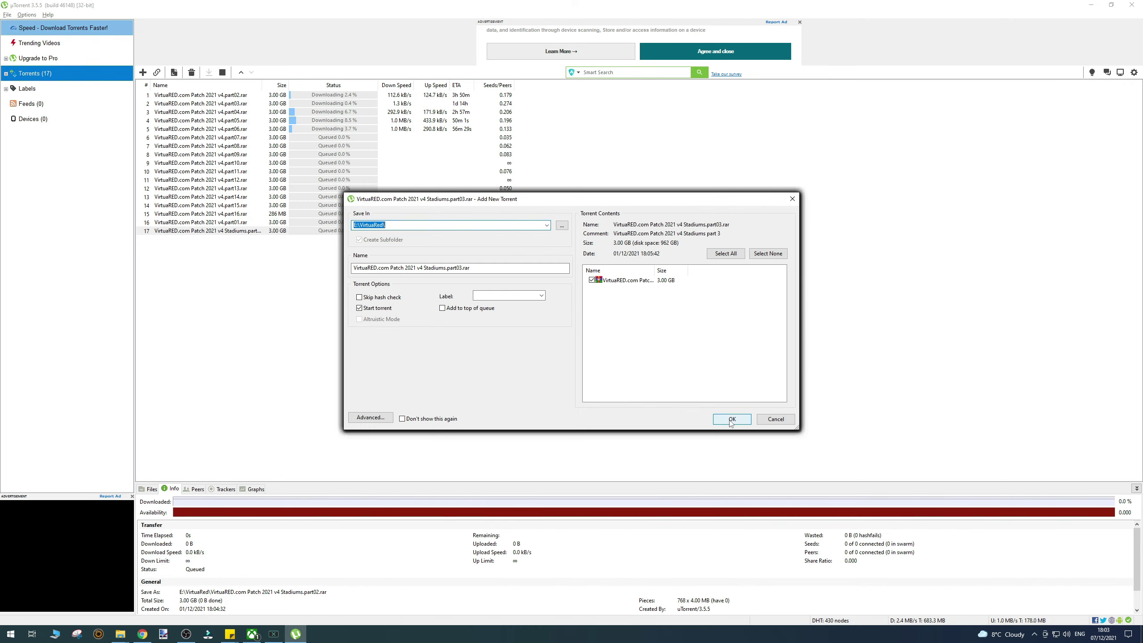
{"action": "left_click", "coordinate": [731, 420]}
{"action": "left_click", "coordinate": [731, 419]}
{"action": "left_click", "coordinate": [732, 419]}
{"action": "left_click", "coordinate": [732, 419]}
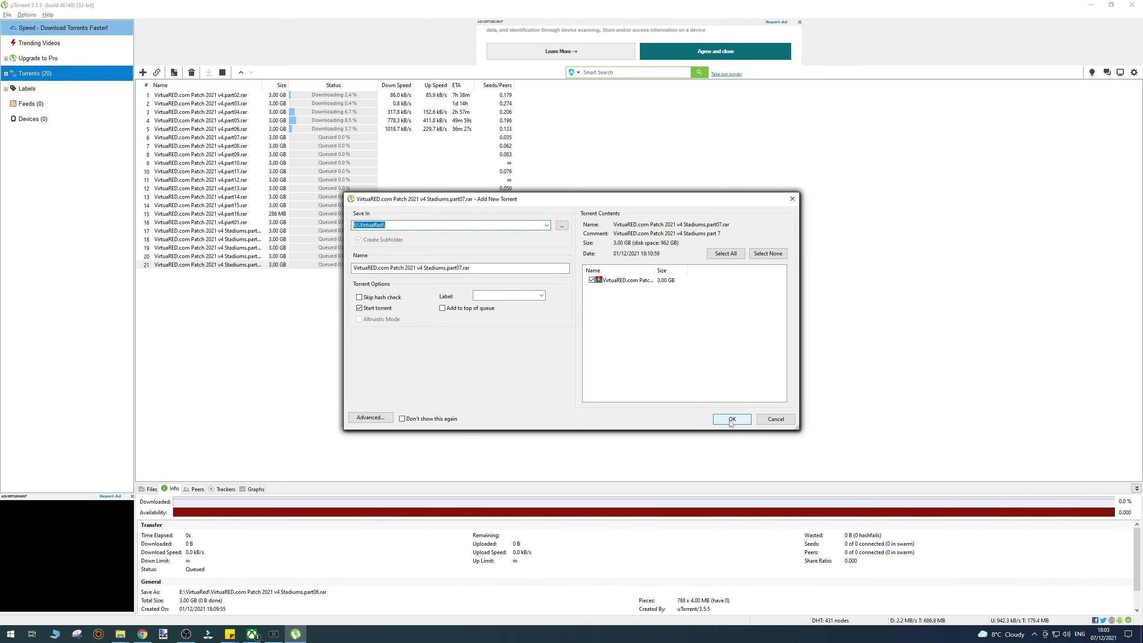
{"action": "left_click", "coordinate": [731, 419]}
{"action": "left_click", "coordinate": [731, 419]}
{"action": "left_click", "coordinate": [732, 419]}
{"action": "left_click", "coordinate": [731, 419]}
{"action": "left_click", "coordinate": [732, 419]}
{"action": "left_click", "coordinate": [731, 419]}
{"action": "left_click", "coordinate": [731, 420]}
{"action": "left_click", "coordinate": [731, 420]}
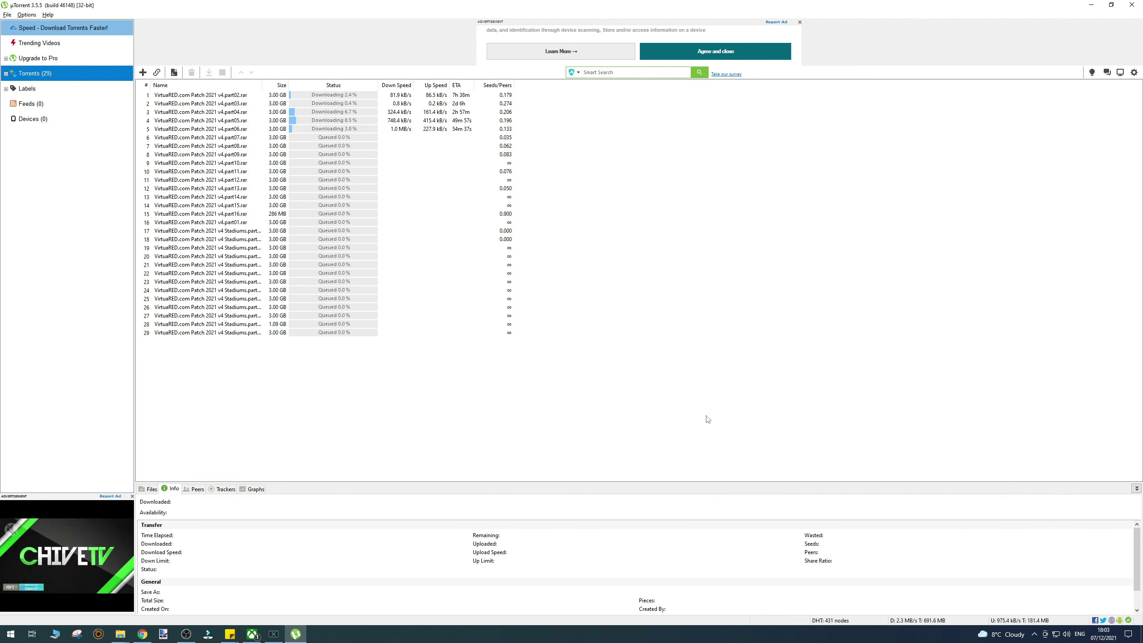
{"action": "left_click_drag", "start_coordinate": [263, 84], "coordinate": [279, 85]}
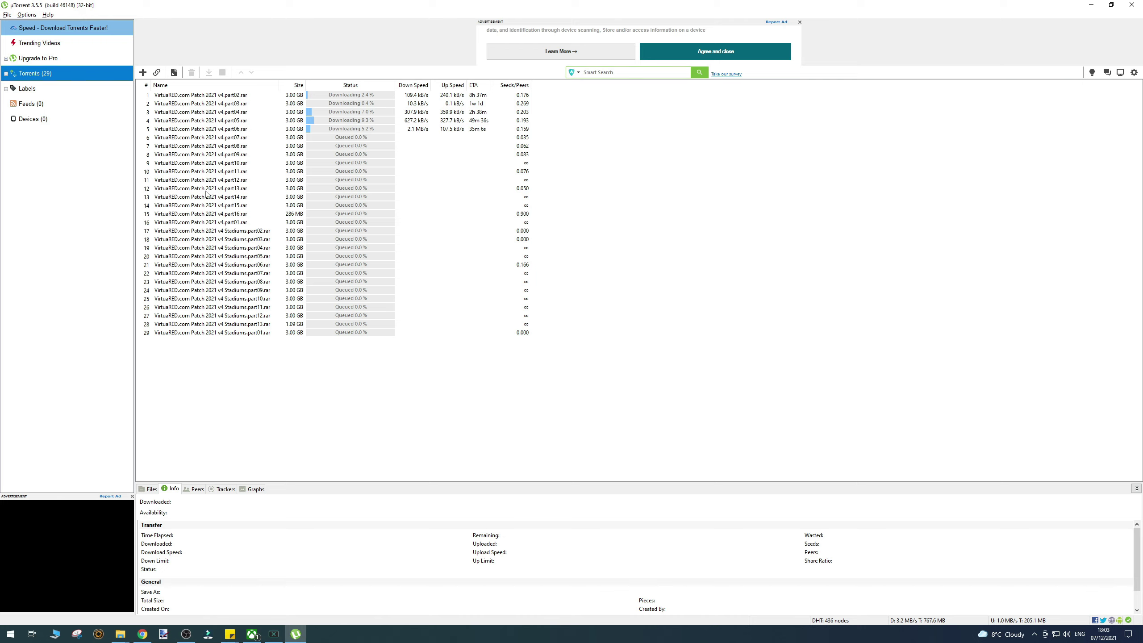
Switch to Chrome and download the Fix and Edit archives from the VirtuaRED post via MediaFire
{"action": "left_click", "coordinate": [142, 634]}
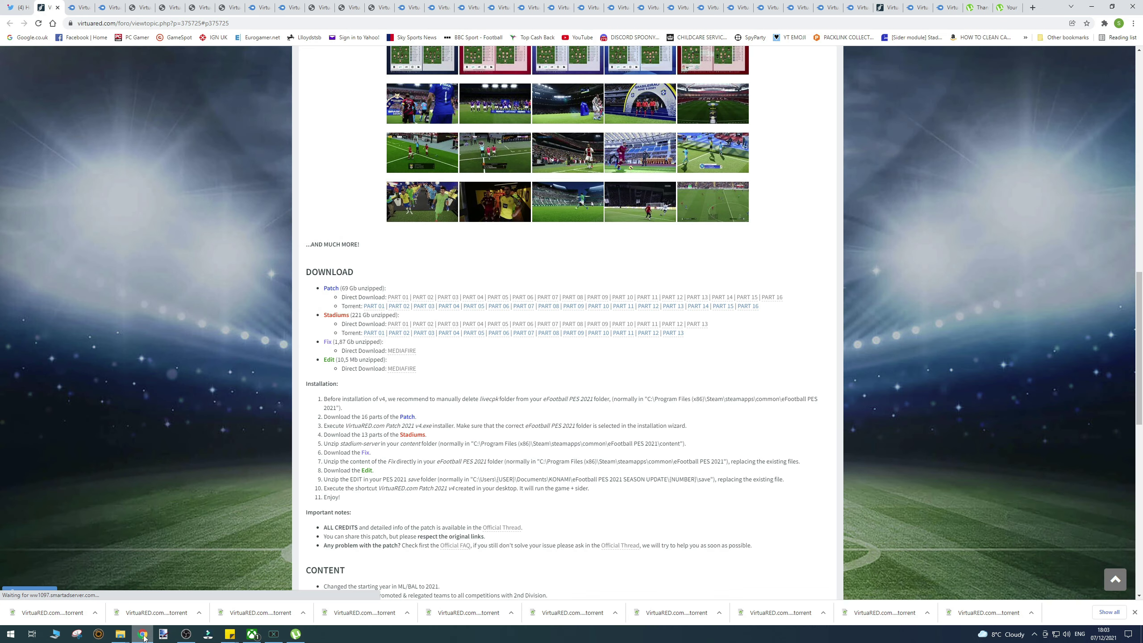
{"action": "left_click", "coordinate": [402, 351]}
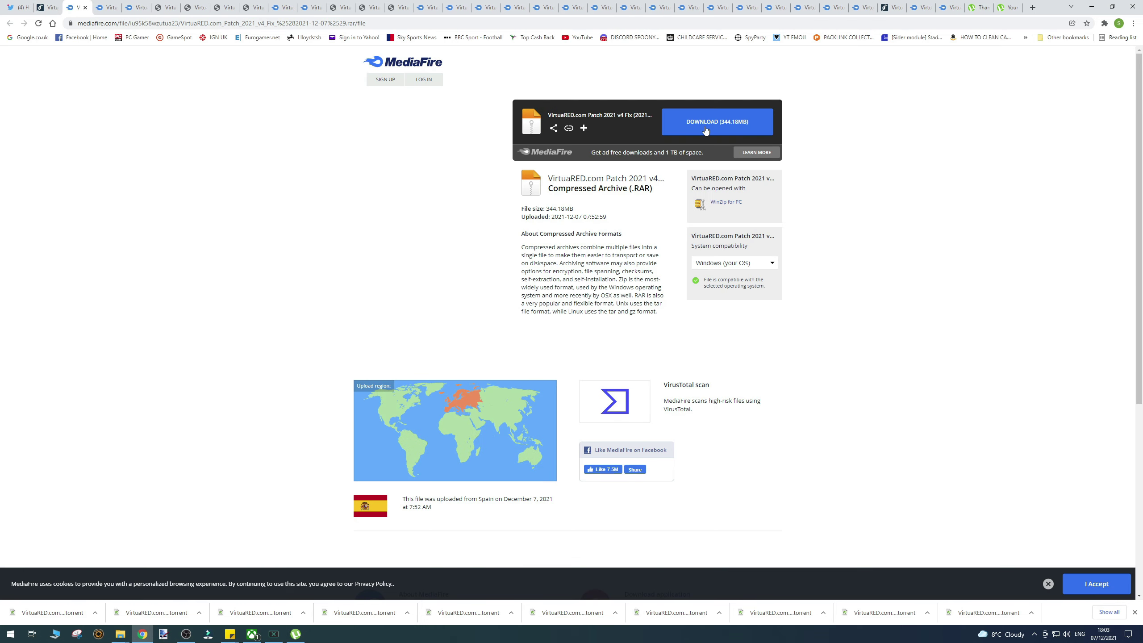
{"action": "left_click", "coordinate": [705, 129]}
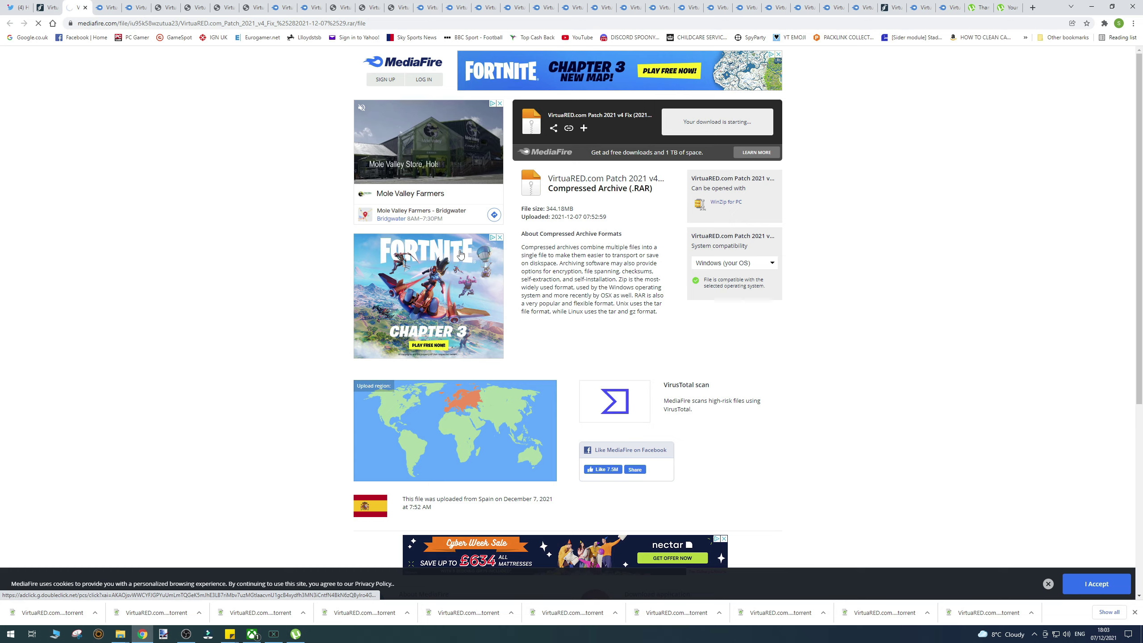
{"action": "left_click", "coordinate": [47, 7]}
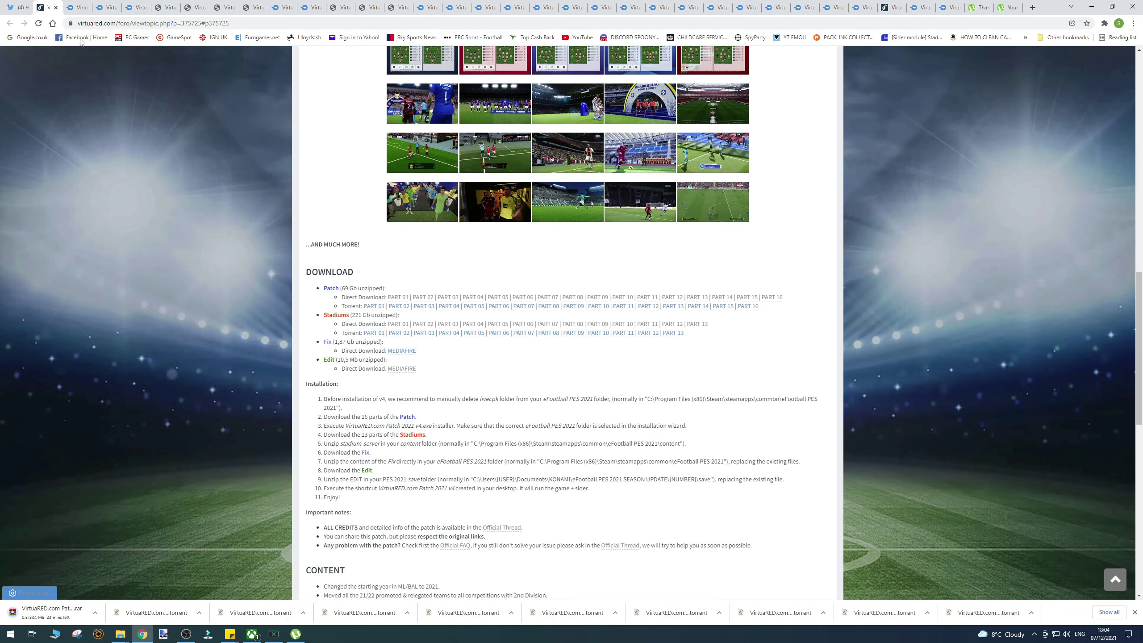
{"action": "left_click", "coordinate": [402, 369]}
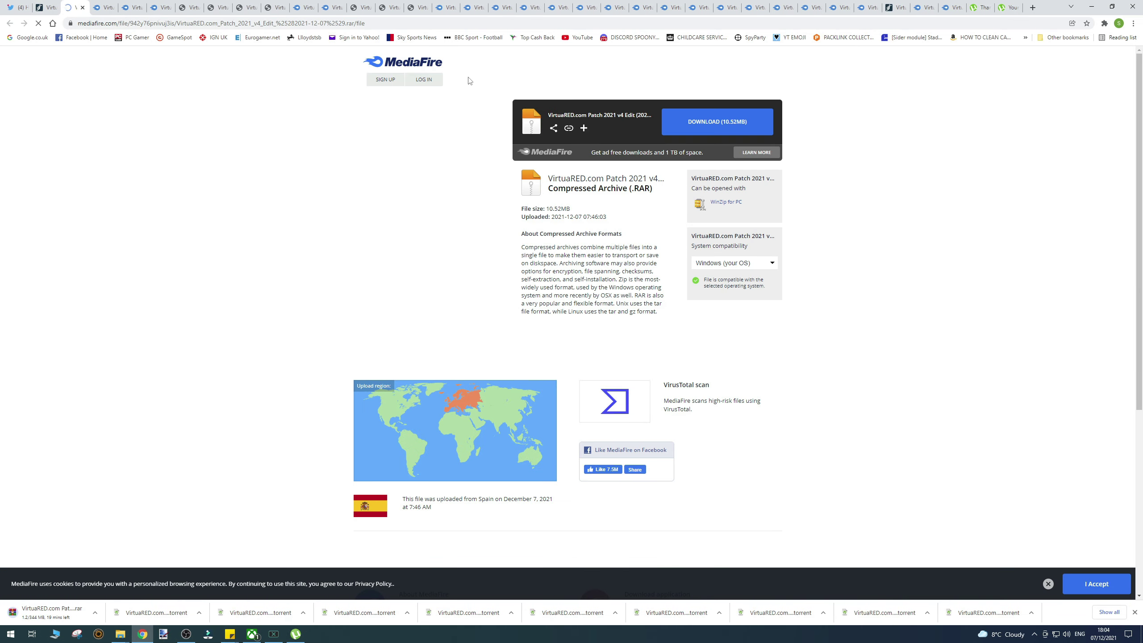
{"action": "left_click", "coordinate": [735, 131]}
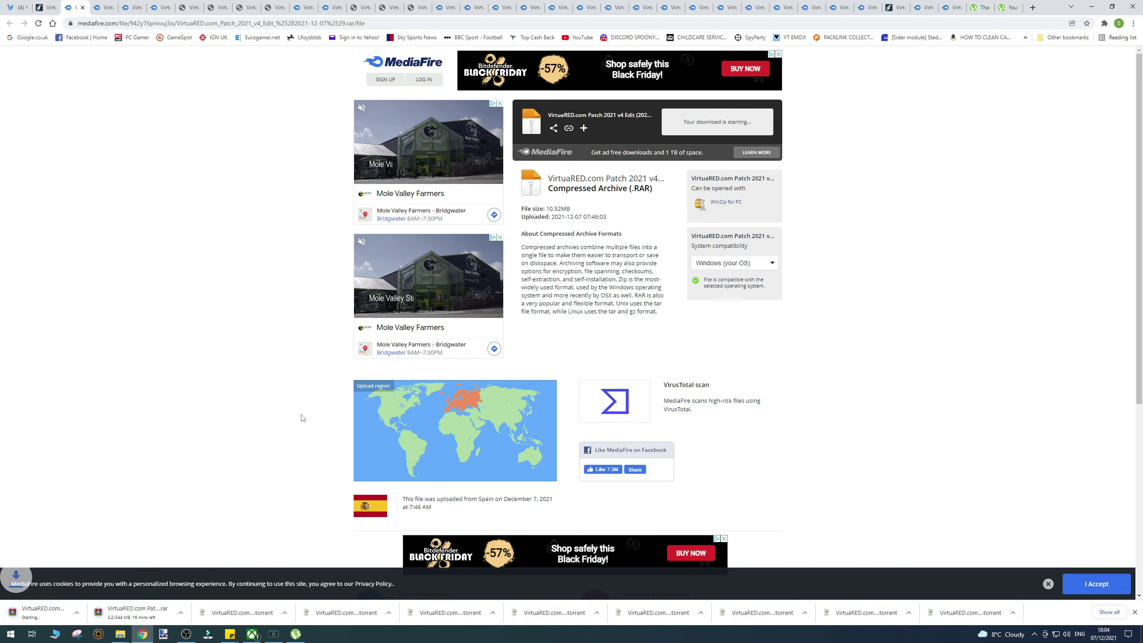
Go back to the VirtuaRED post and read the first installation instruction about deleting livecpk and the eFootball PES 2021 folder location
{"action": "key", "text": "ctrl+shift+Tab"}
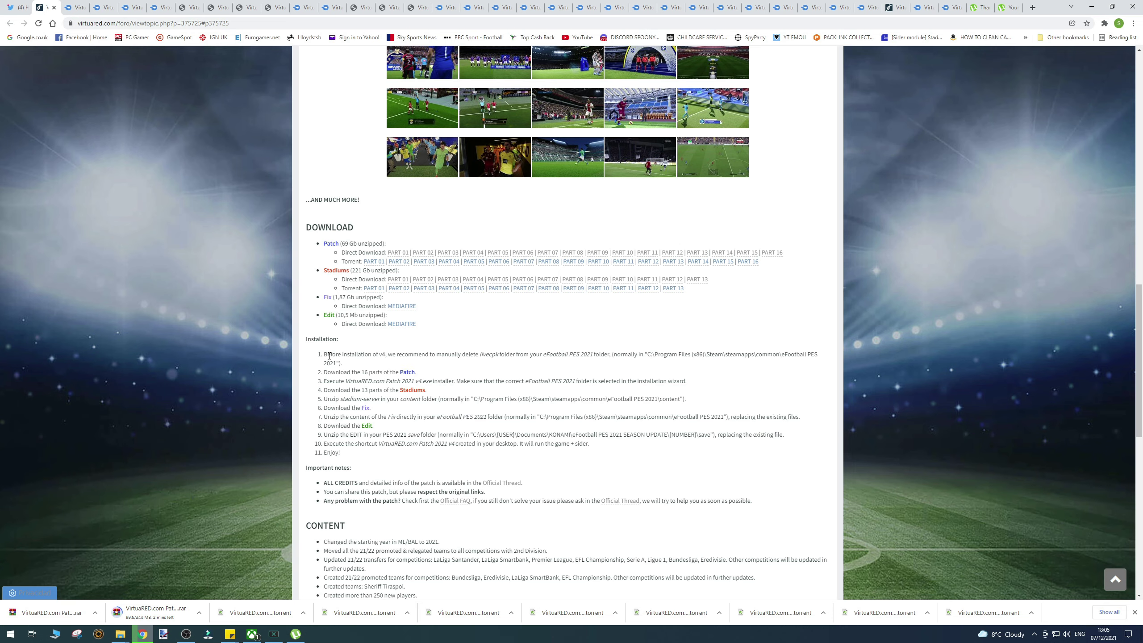
{"action": "left_click_drag", "start_coordinate": [329, 356], "coordinate": [392, 367]}
{"action": "left_click", "coordinate": [393, 365]}
{"action": "left_click_drag", "start_coordinate": [657, 355], "coordinate": [342, 363]}
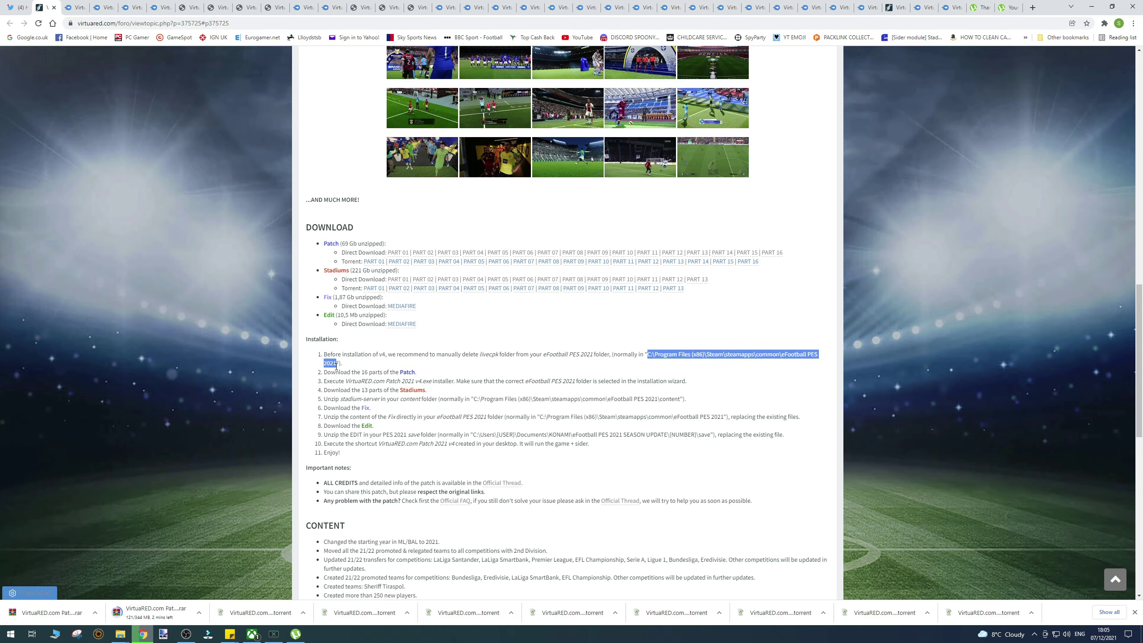
{"action": "left_click", "coordinate": [364, 364]}
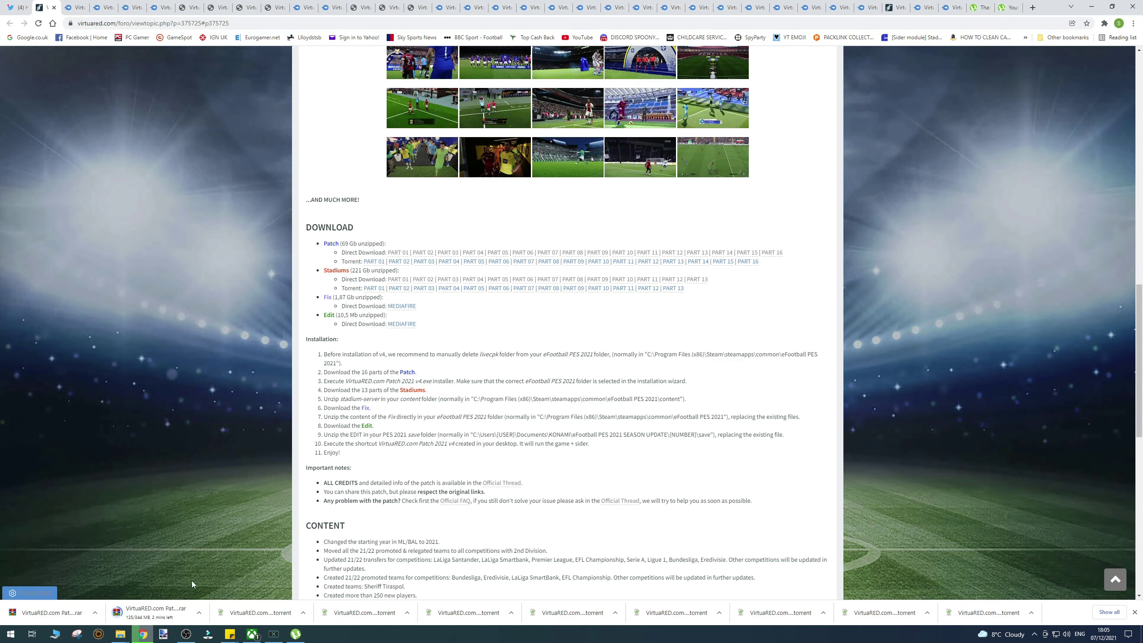
Switch to File Explorer and delete the livecpk folder from the eFootball PES 2021 folder
{"action": "mouse_move", "coordinate": [120, 634]}
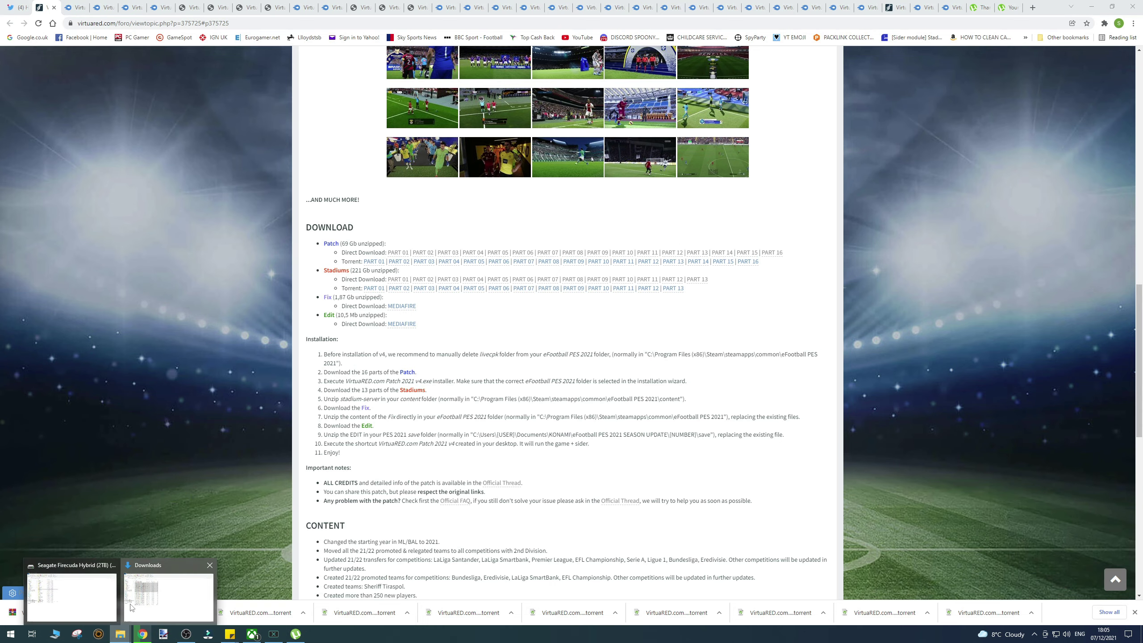
{"action": "left_click", "coordinate": [131, 608]}
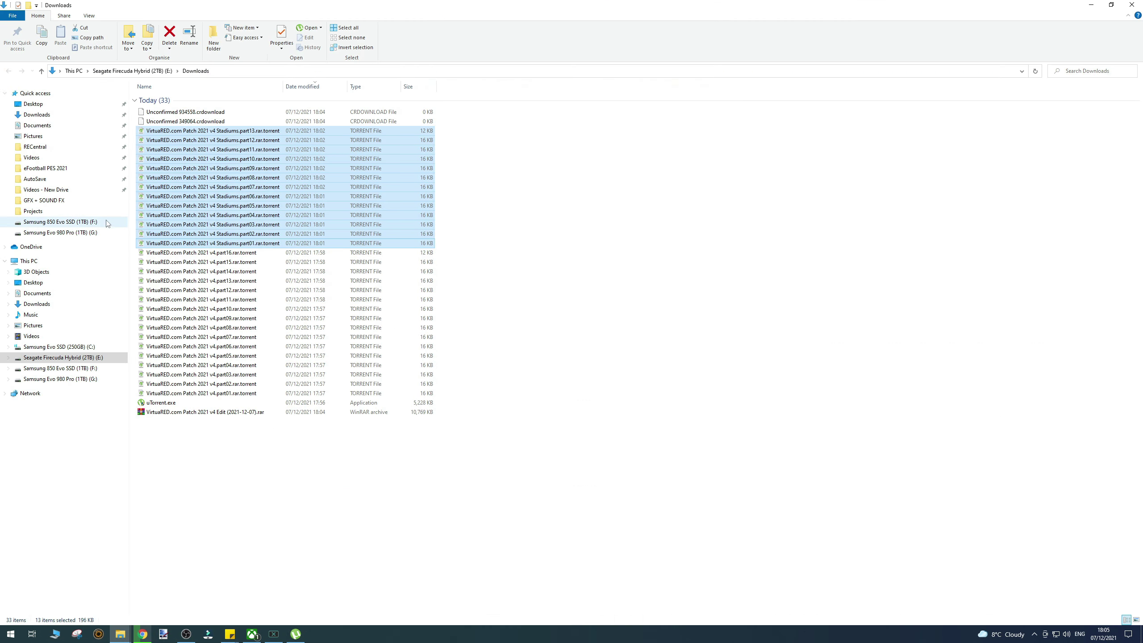
{"action": "left_click", "coordinate": [55, 169]}
{"action": "left_click", "coordinate": [163, 149]}
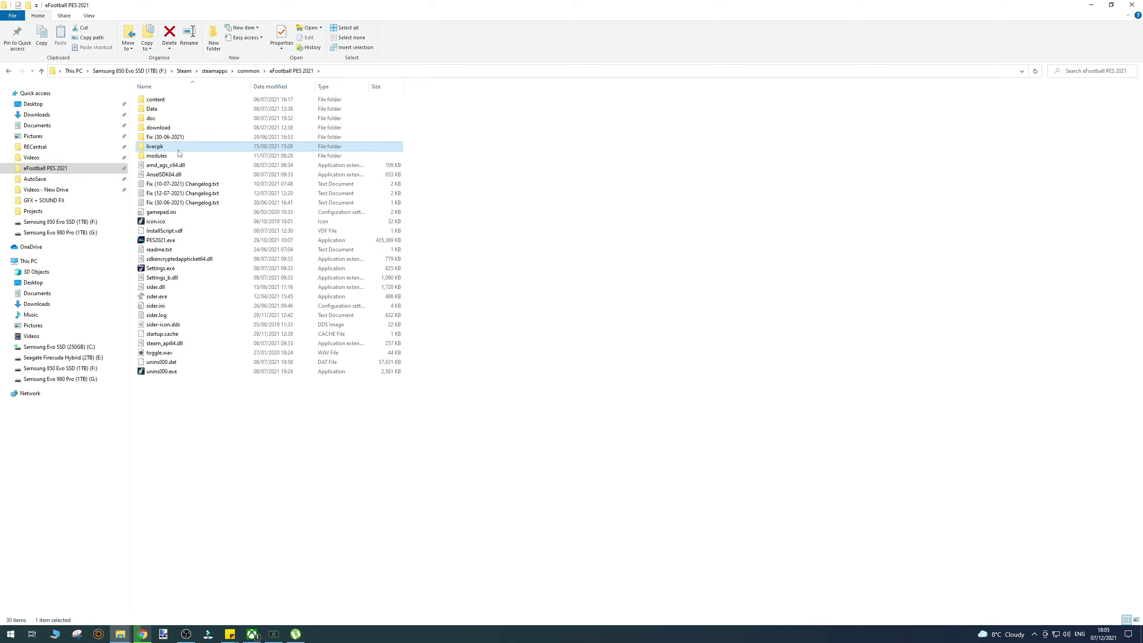
{"action": "key", "text": "Delete"}
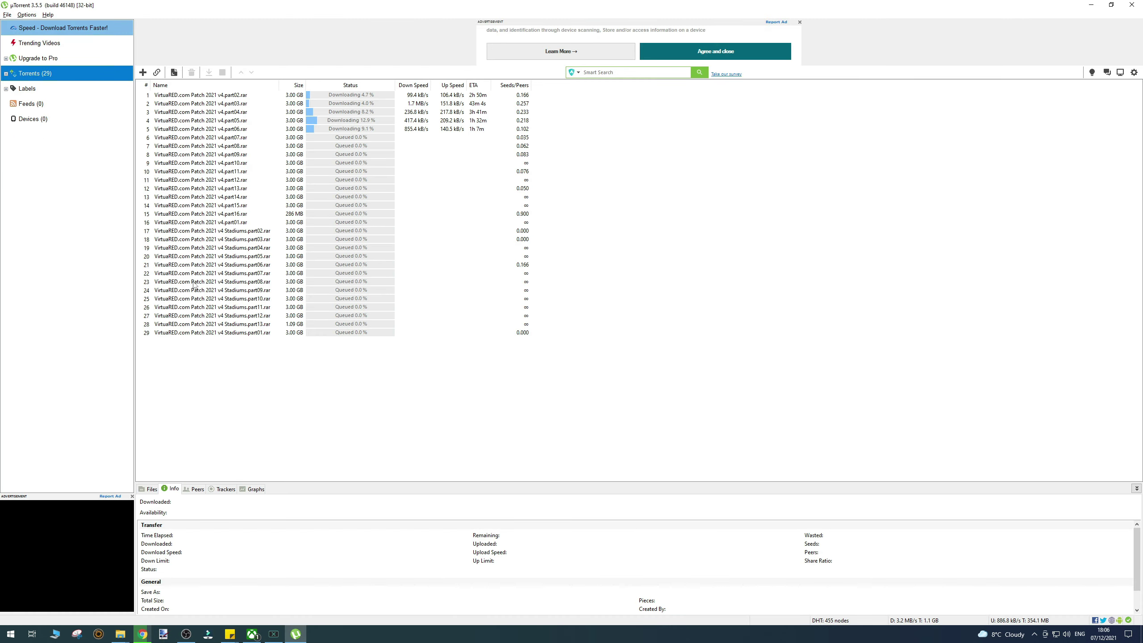
Extract VirtuaRED.com Patch 2021 v4.part01.rar directly into the E:\VirtuaRed folder
{"action": "left_click", "coordinate": [243, 95]}
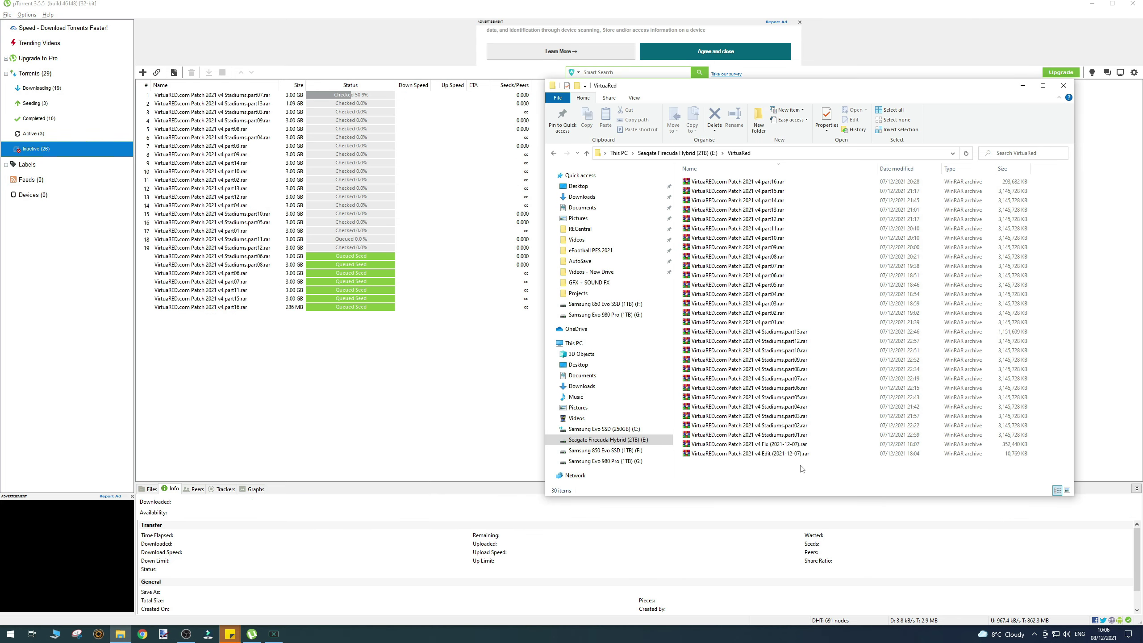
{"action": "left_click_drag", "start_coordinate": [1017, 467], "coordinate": [849, 485]}
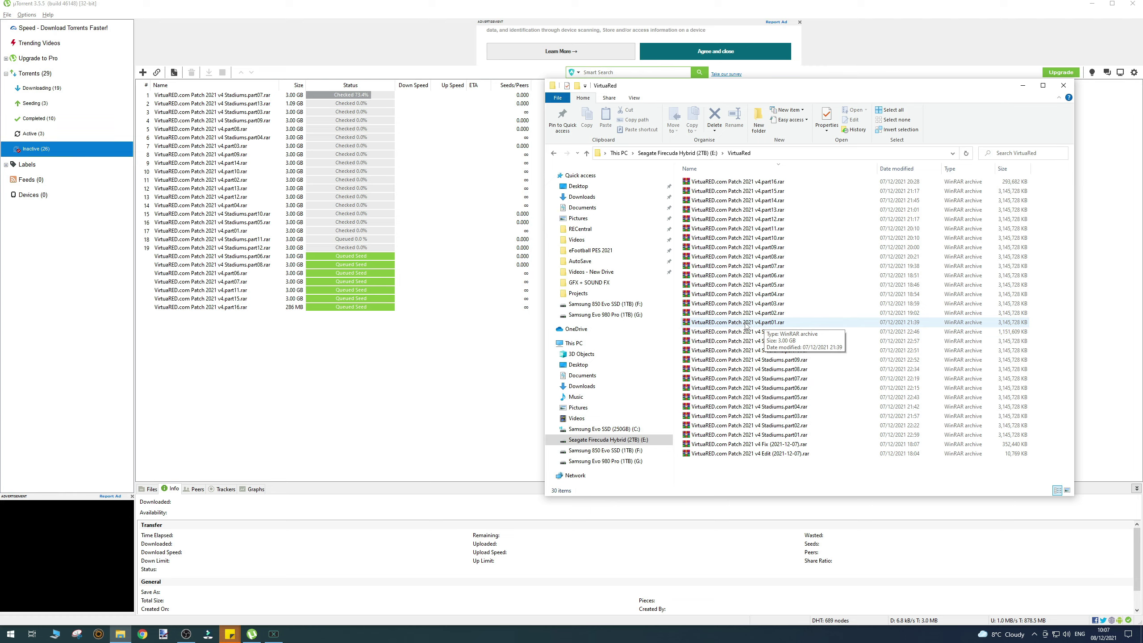
{"action": "right_click", "coordinate": [746, 322]}
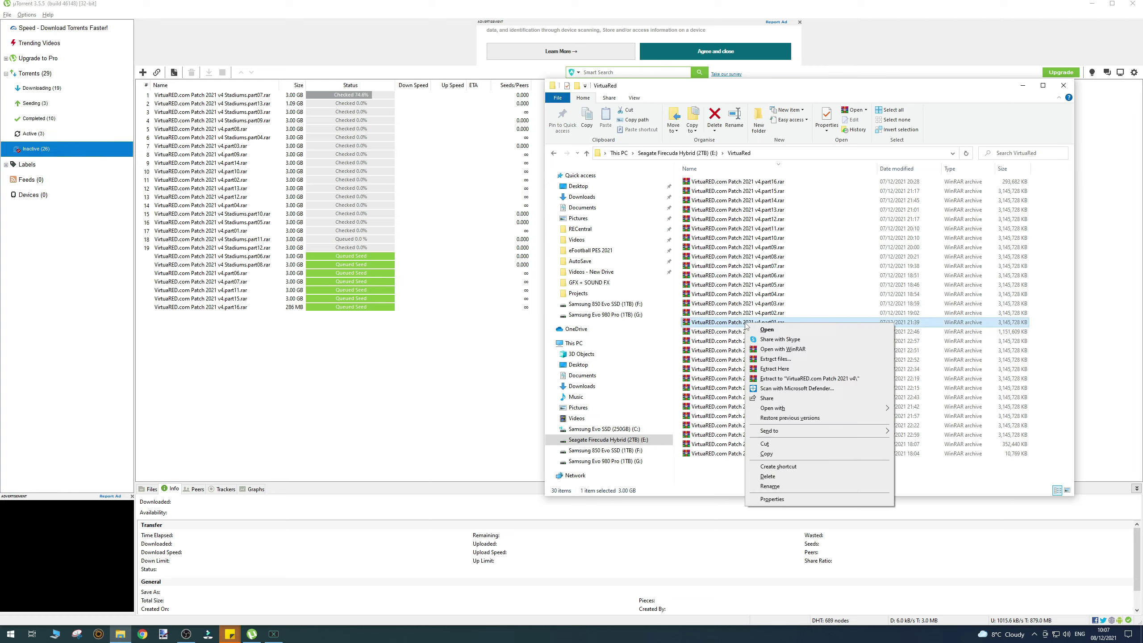
{"action": "left_click", "coordinate": [779, 369]}
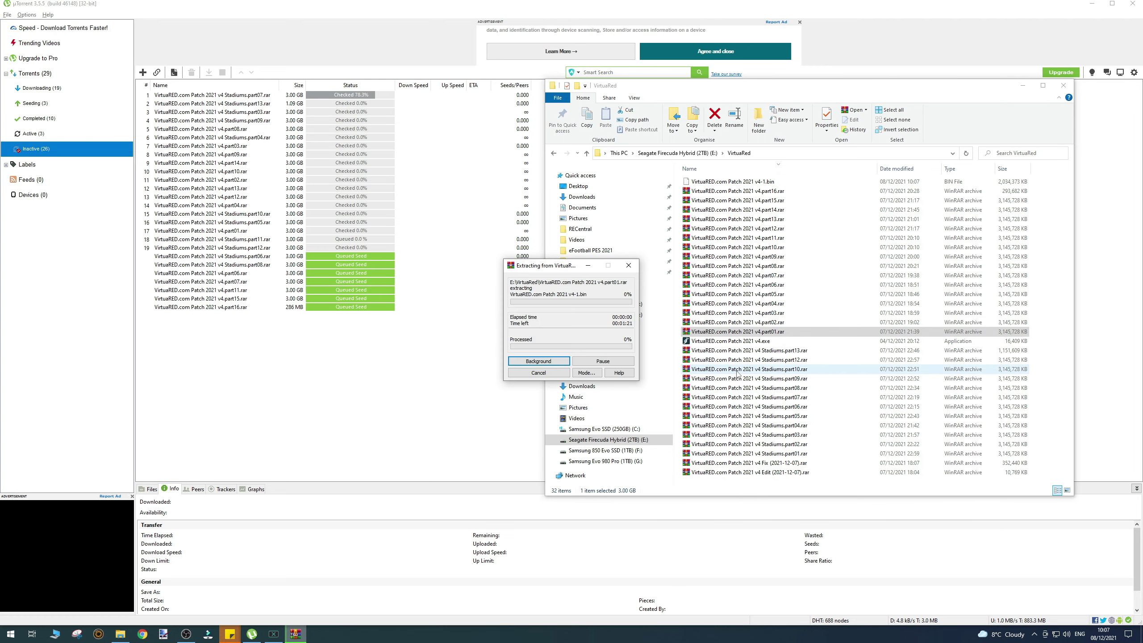
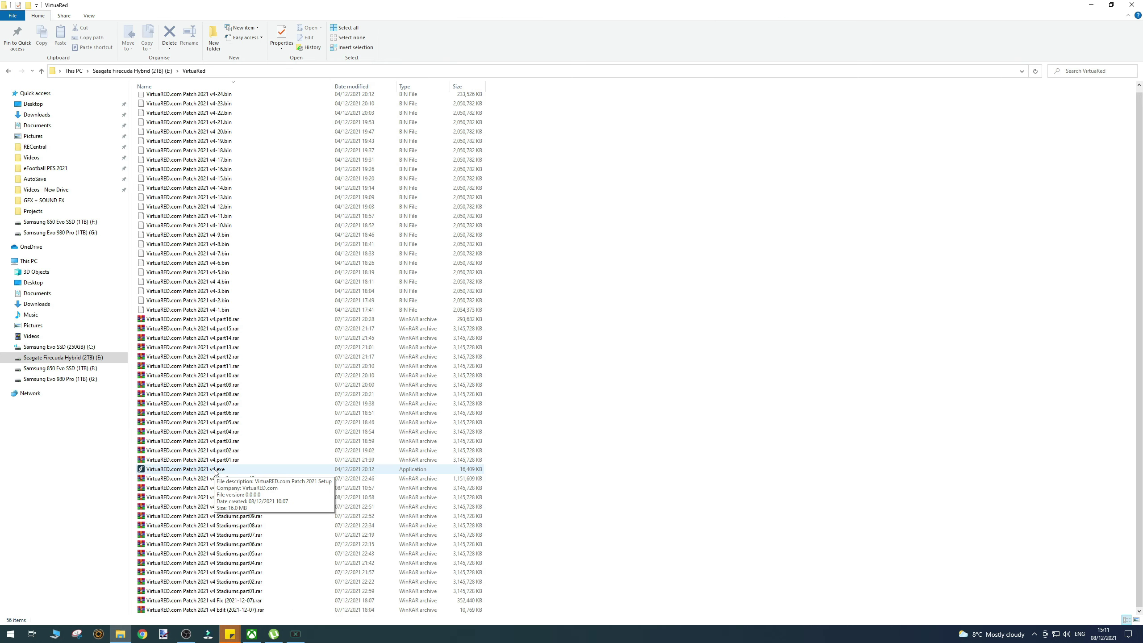
Run VirtuaRED.com Patch 2021 v4.exe and set its destination folder to F:\Steam\steamapps\common\eFootball PES 2021
{"action": "double_click", "coordinate": [176, 470]}
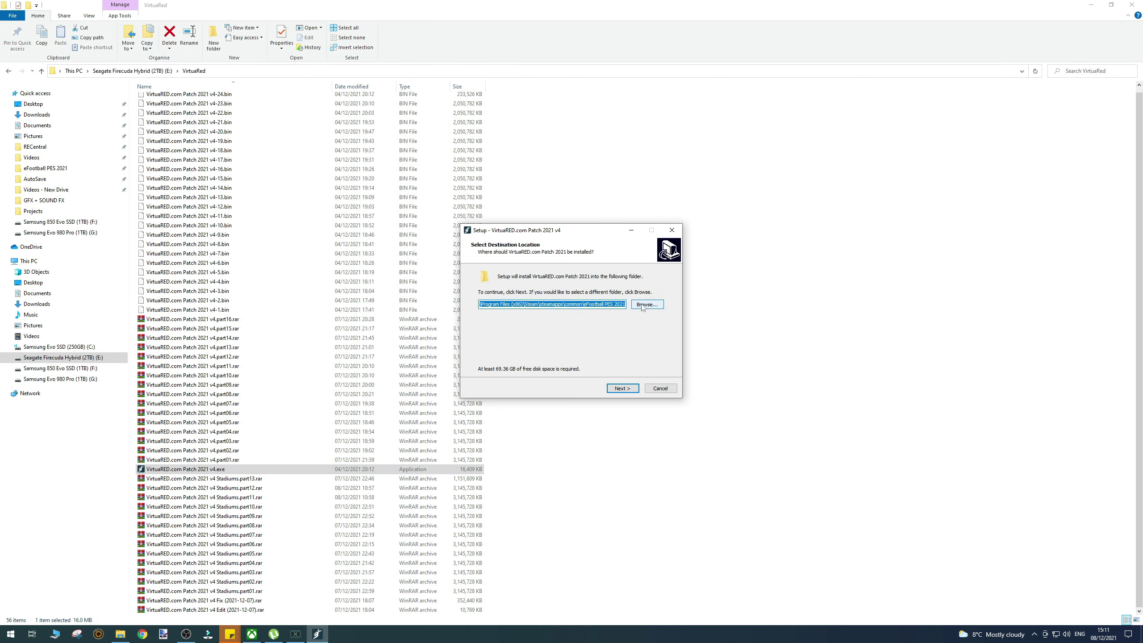
{"action": "left_click", "coordinate": [591, 305]}
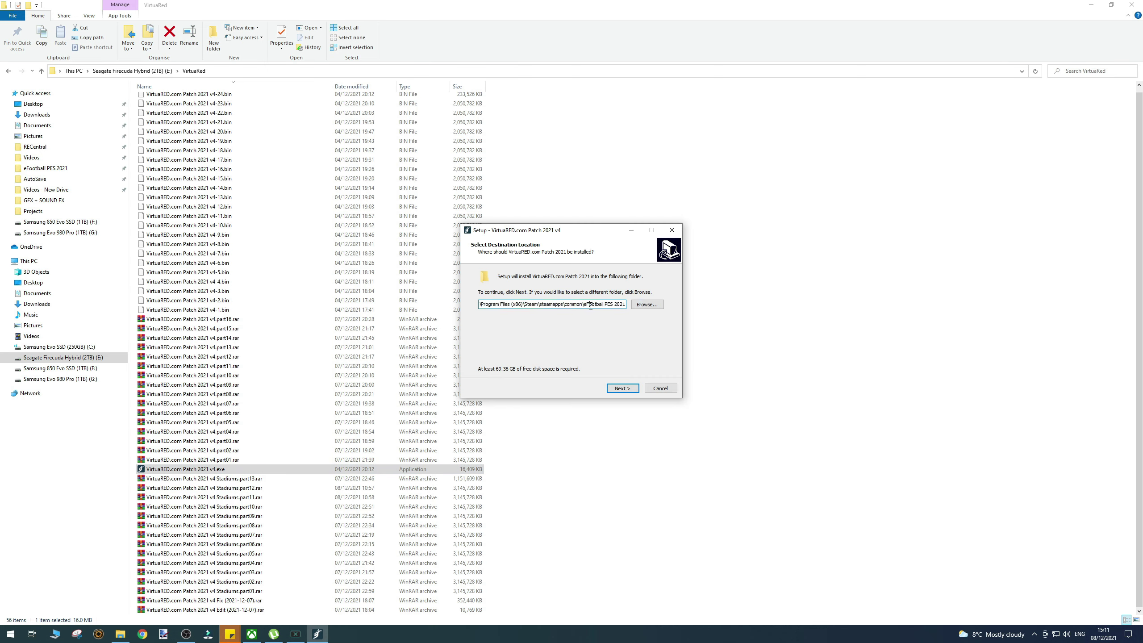
{"action": "key", "text": "End"}
{"action": "left_click", "coordinate": [647, 305]}
{"action": "left_click", "coordinate": [536, 349]}
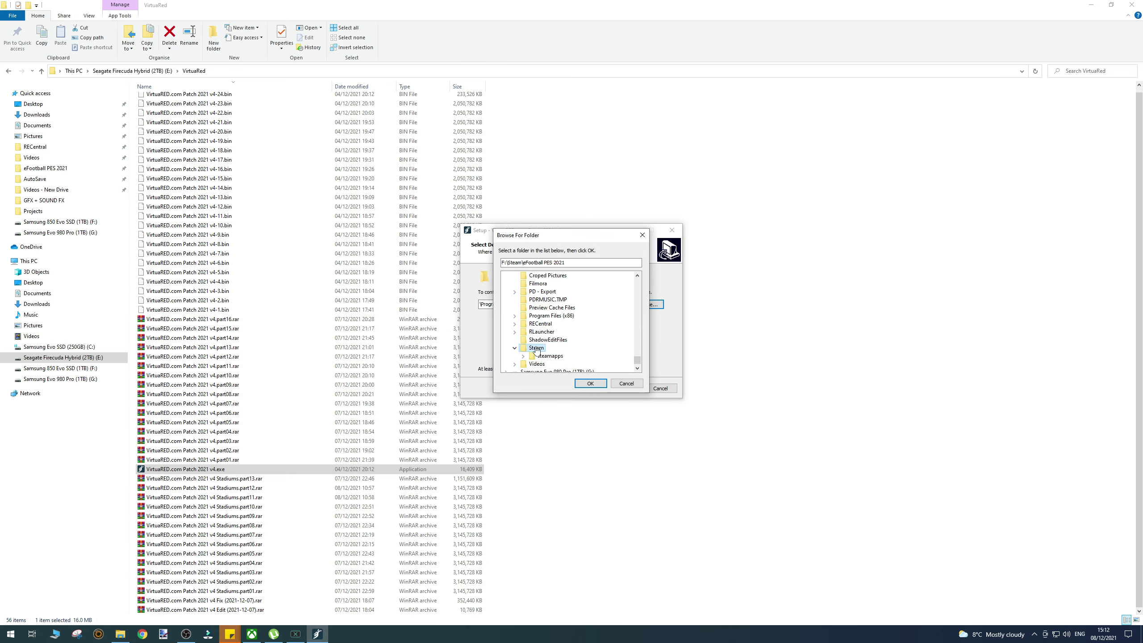
{"action": "left_click", "coordinate": [550, 356]}
{"action": "left_click", "coordinate": [557, 339]}
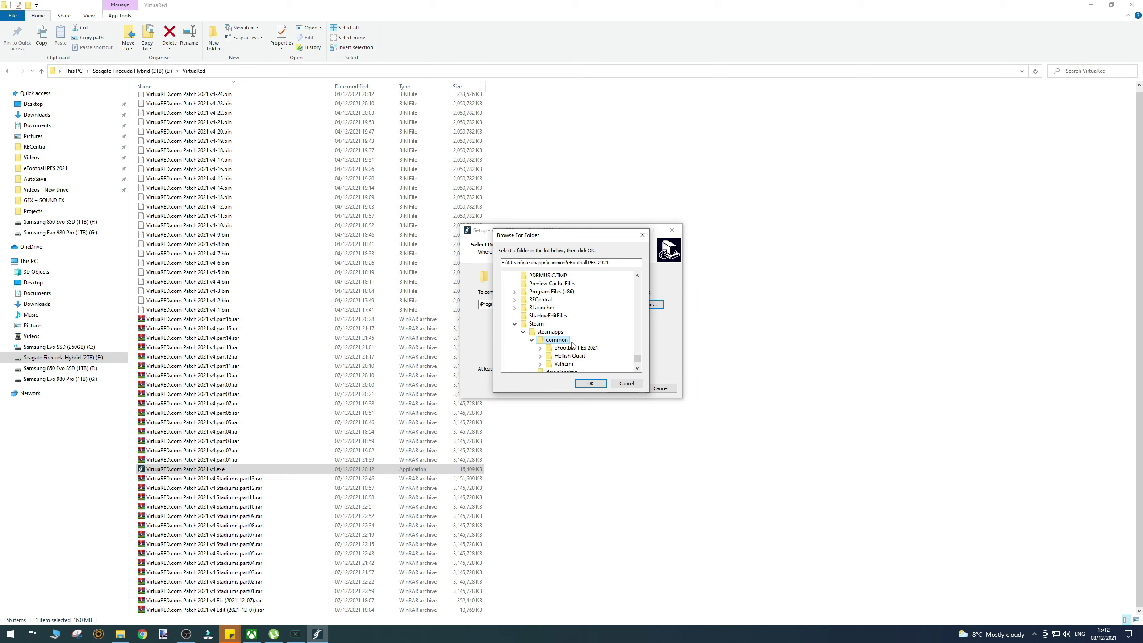
{"action": "left_click", "coordinate": [589, 384]}
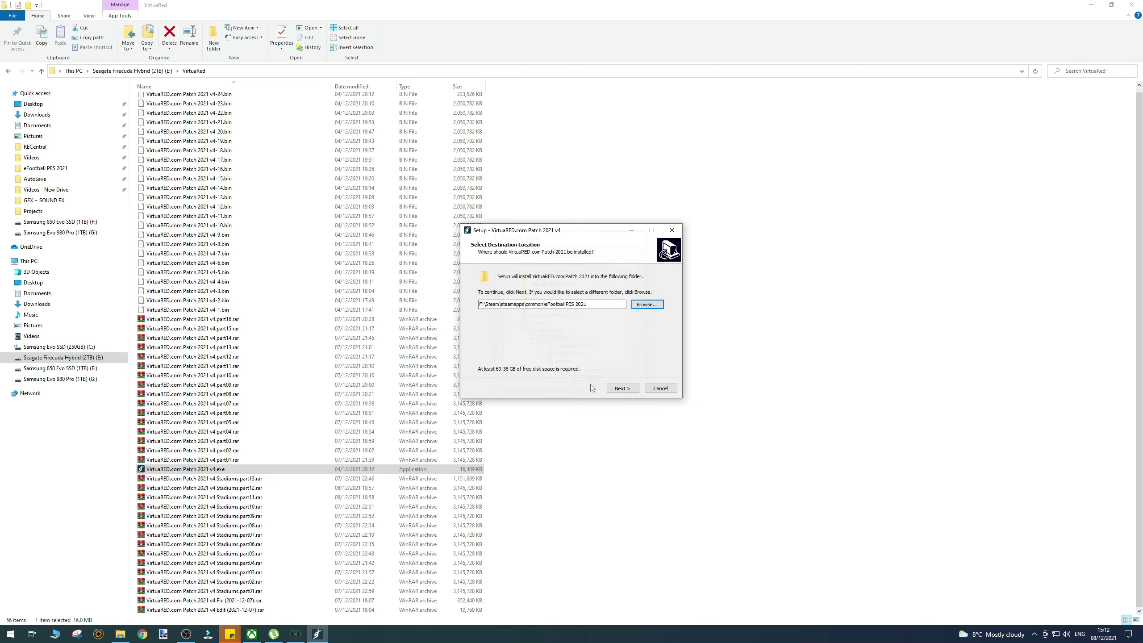
Accept installing into the existing eFootball PES 2021 folder and start the patch installation
{"action": "left_click", "coordinate": [623, 389]}
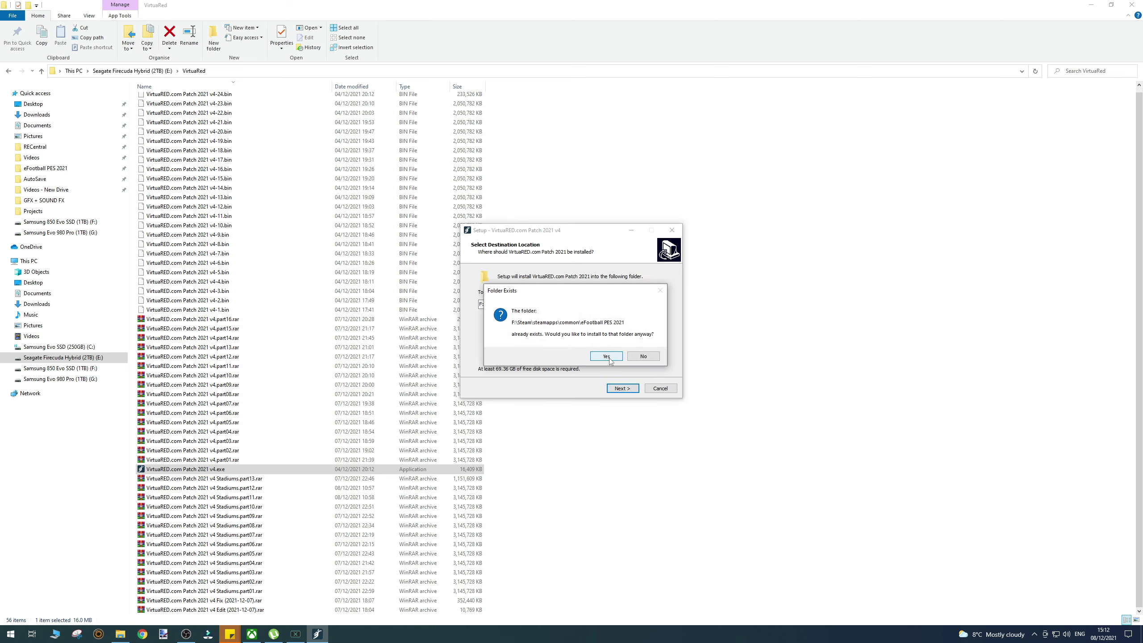
{"action": "left_click", "coordinate": [607, 357]}
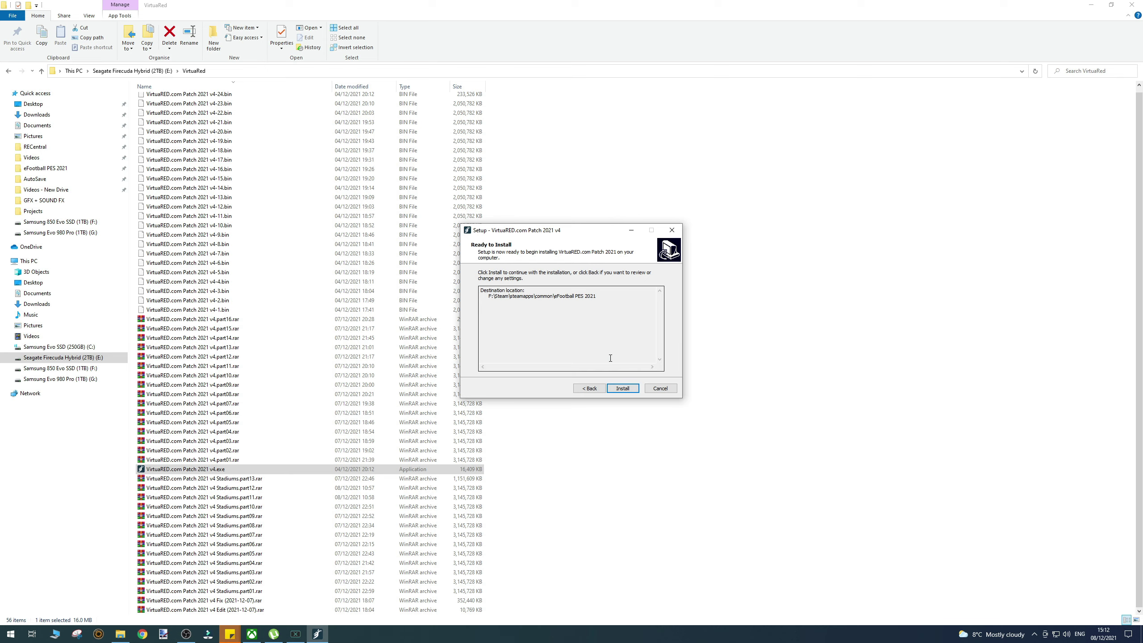
{"action": "left_click", "coordinate": [618, 390]}
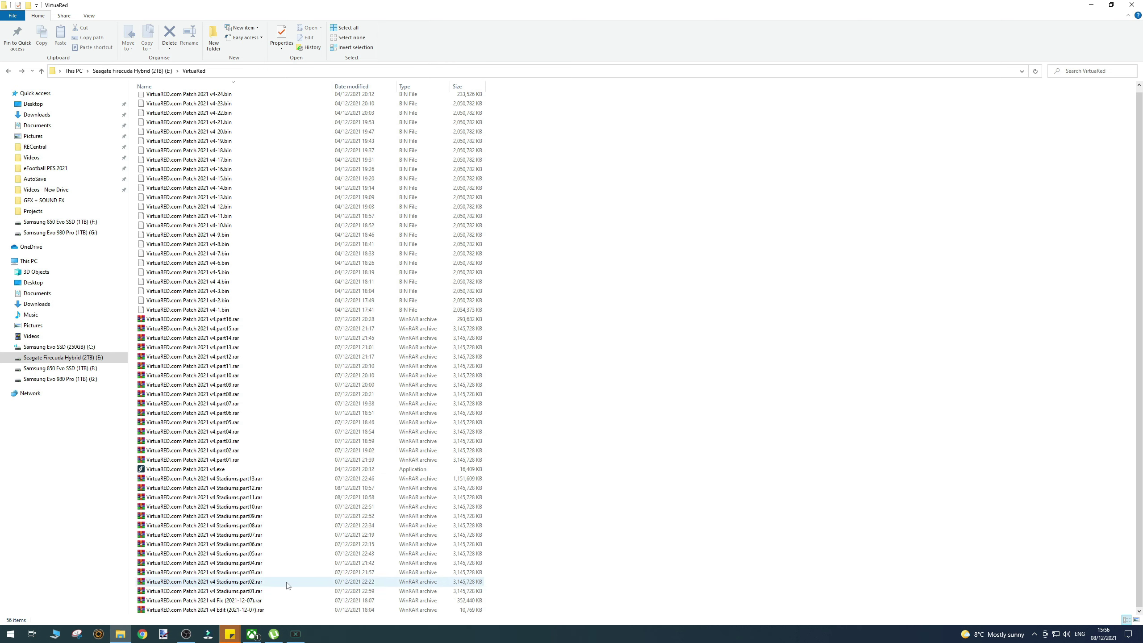
Open the extraction options for VirtuaRED.com Patch 2021 v4 Stadiums.part01.rar and set the destination to F:\Steam\steamapps\common\eFootball PES 2021\content
{"action": "right_click", "coordinate": [230, 593]}
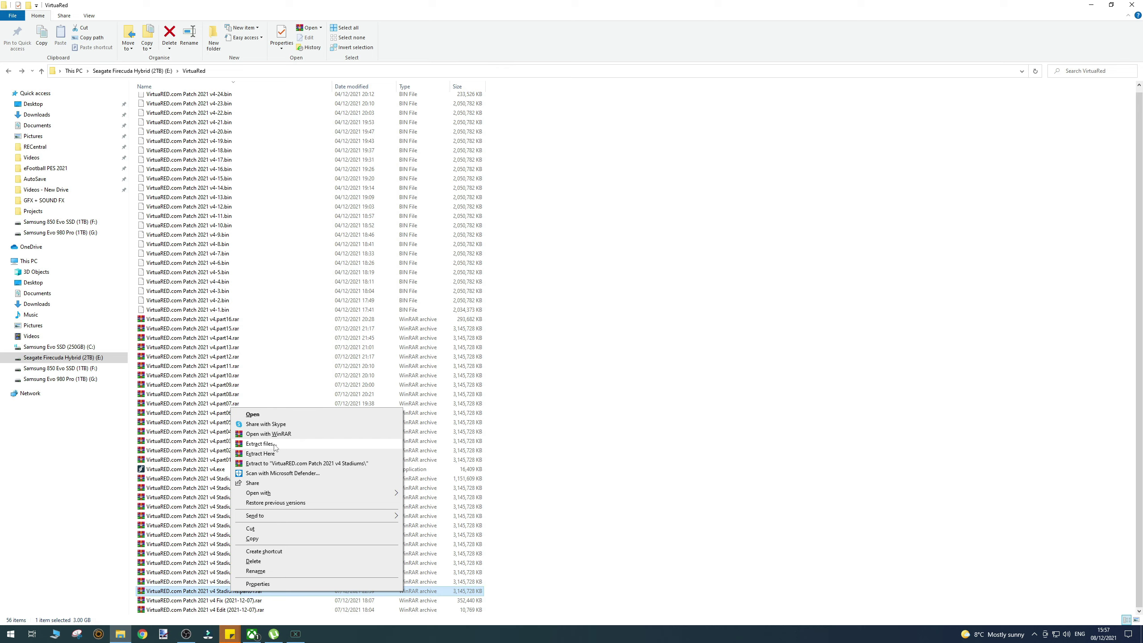
{"action": "left_click", "coordinate": [261, 443]}
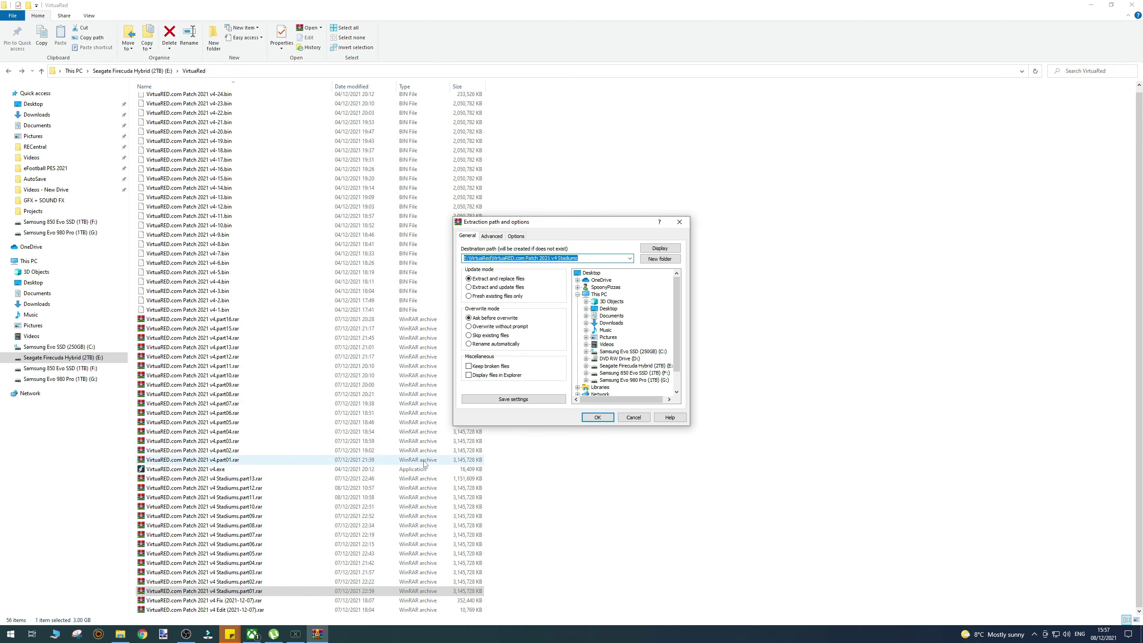
{"action": "left_click", "coordinate": [637, 375]}
{"action": "left_click_drag", "start_coordinate": [676, 363], "coordinate": [676, 369]}
{"action": "left_click", "coordinate": [621, 373]}
{"action": "left_click", "coordinate": [630, 381]}
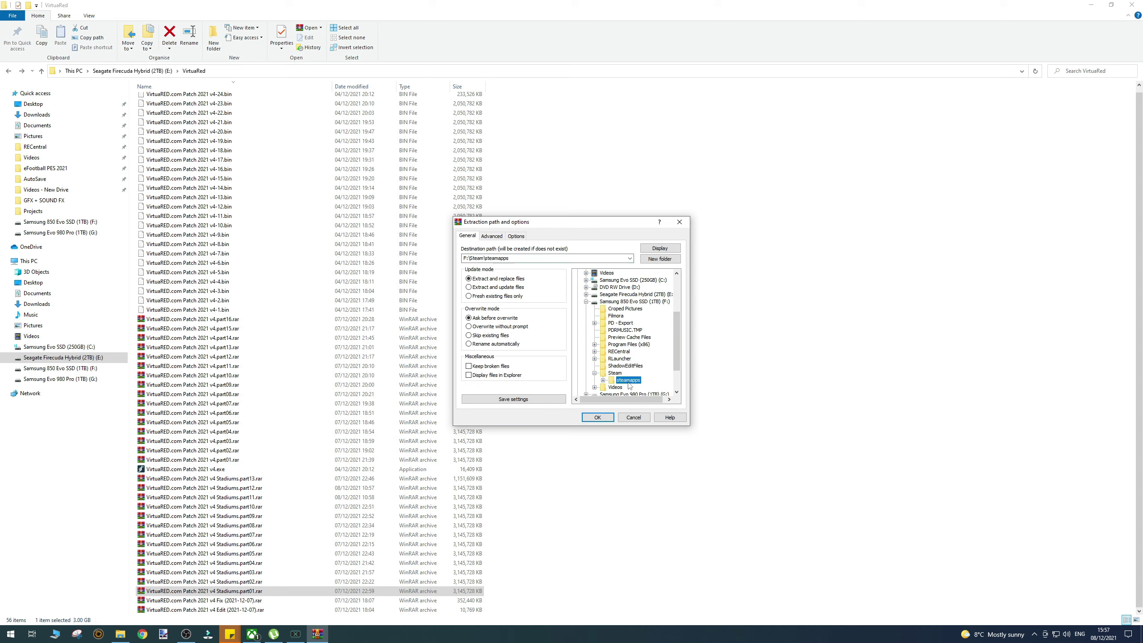
{"action": "left_click", "coordinate": [633, 368]}
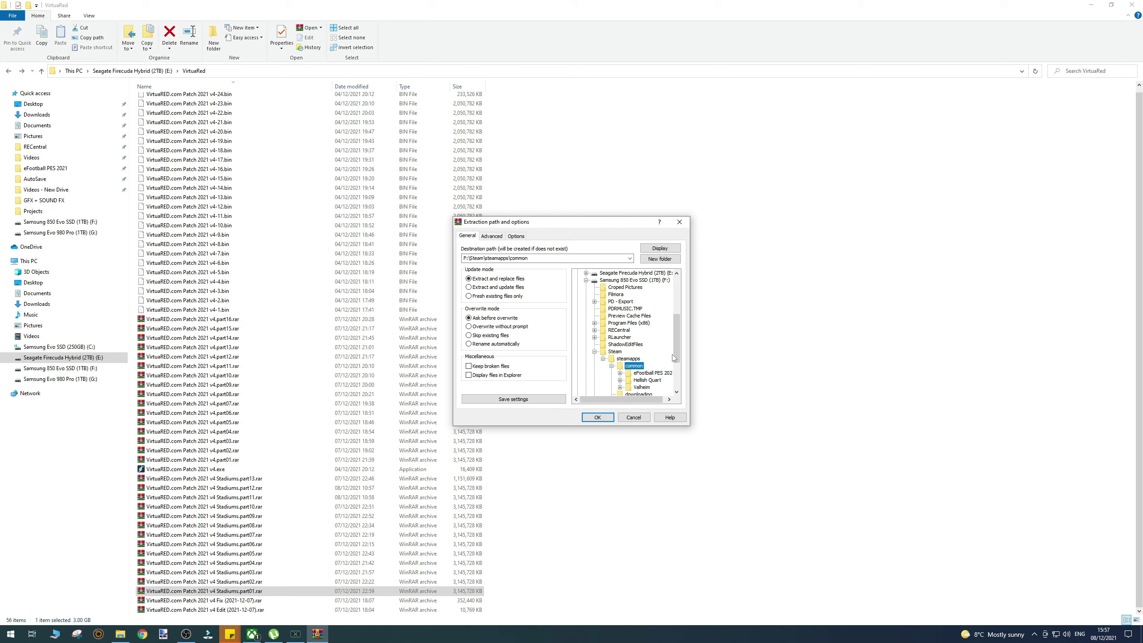
{"action": "left_click", "coordinate": [621, 373]}
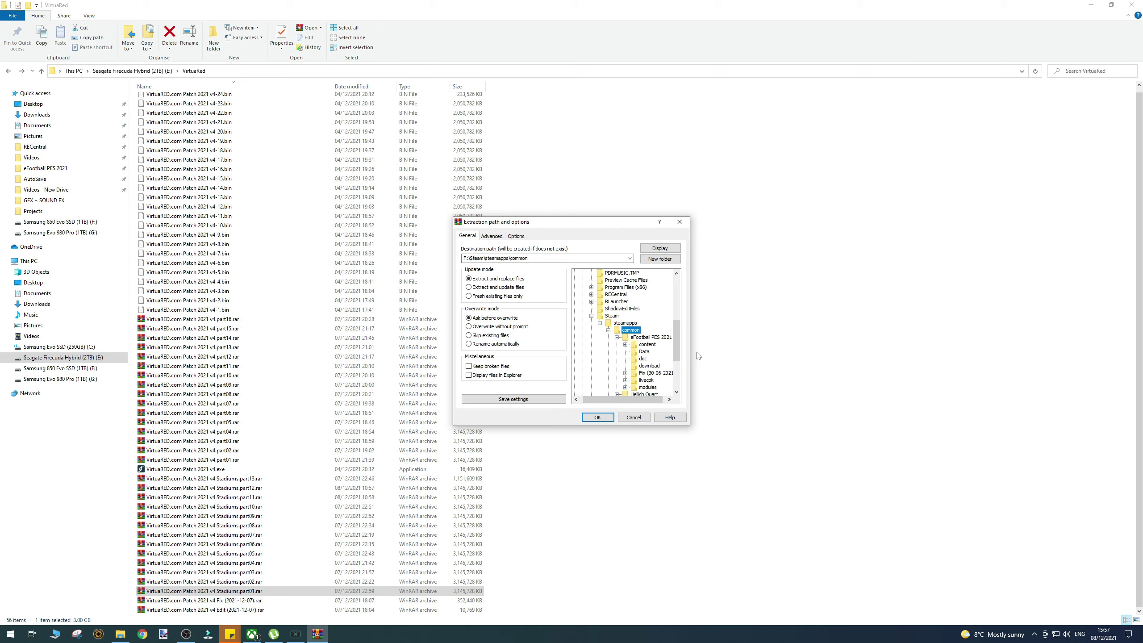
{"action": "left_click_drag", "start_coordinate": [678, 355], "coordinate": [678, 367]}
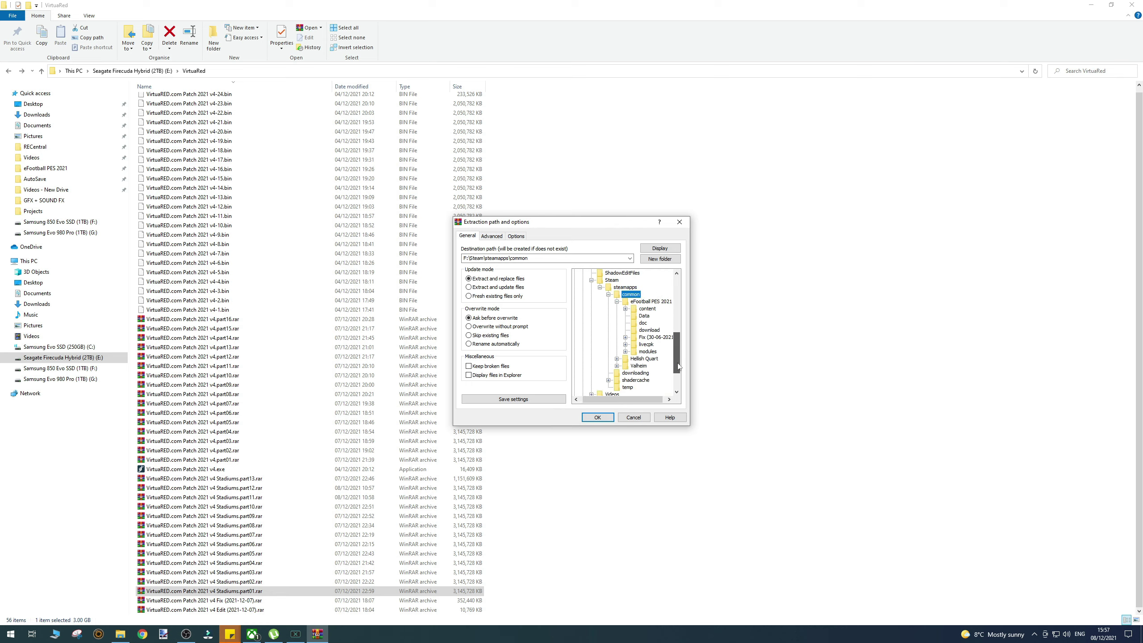
{"action": "left_click", "coordinate": [646, 310]}
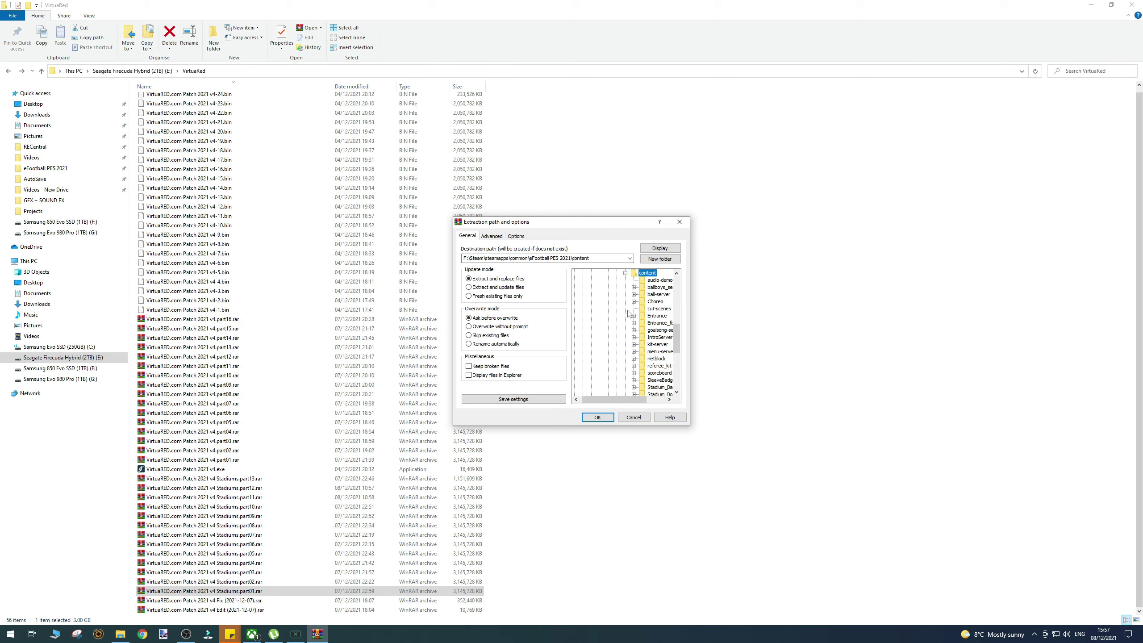
Check the content folder's subfolders for stadium-server, then start the Stadiums extraction, replacing all existing files
{"action": "left_click_drag", "start_coordinate": [612, 399], "coordinate": [630, 399]}
{"action": "left_click_drag", "start_coordinate": [678, 346], "coordinate": [679, 358]}
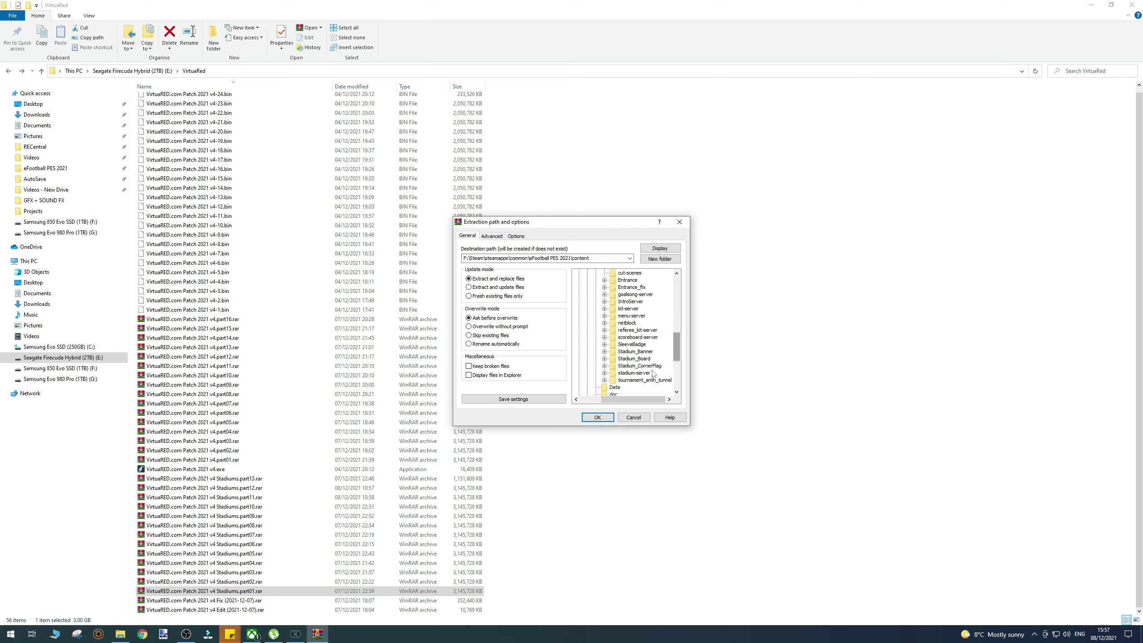
{"action": "scroll", "coordinate": [670, 362], "scroll_direction": "up", "scroll_amount": 5}
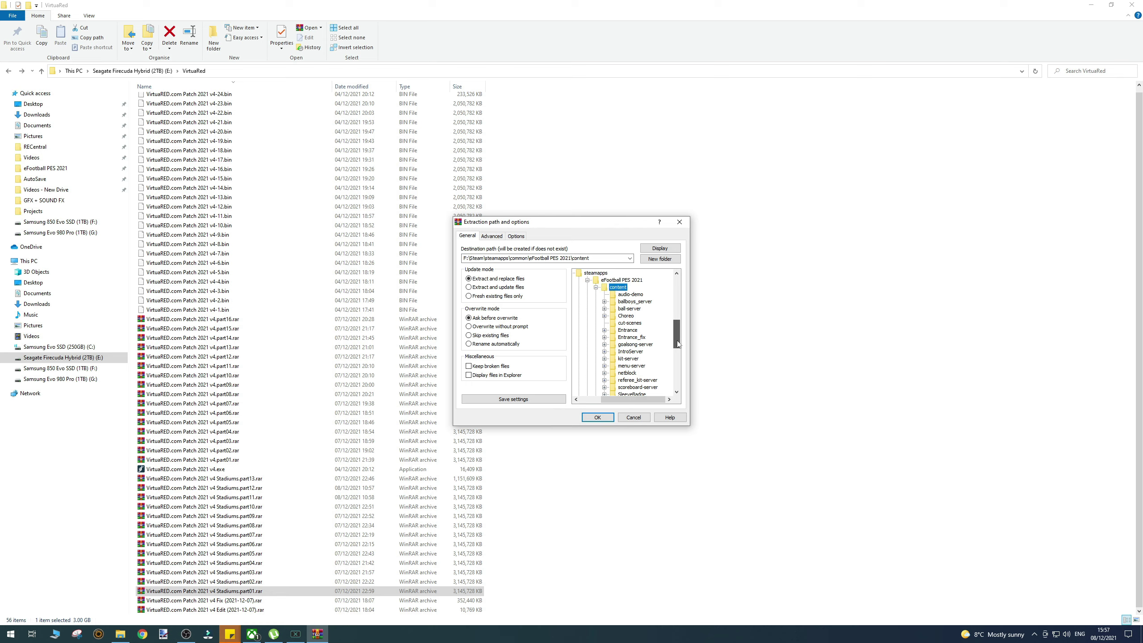
{"action": "left_click", "coordinate": [597, 417]}
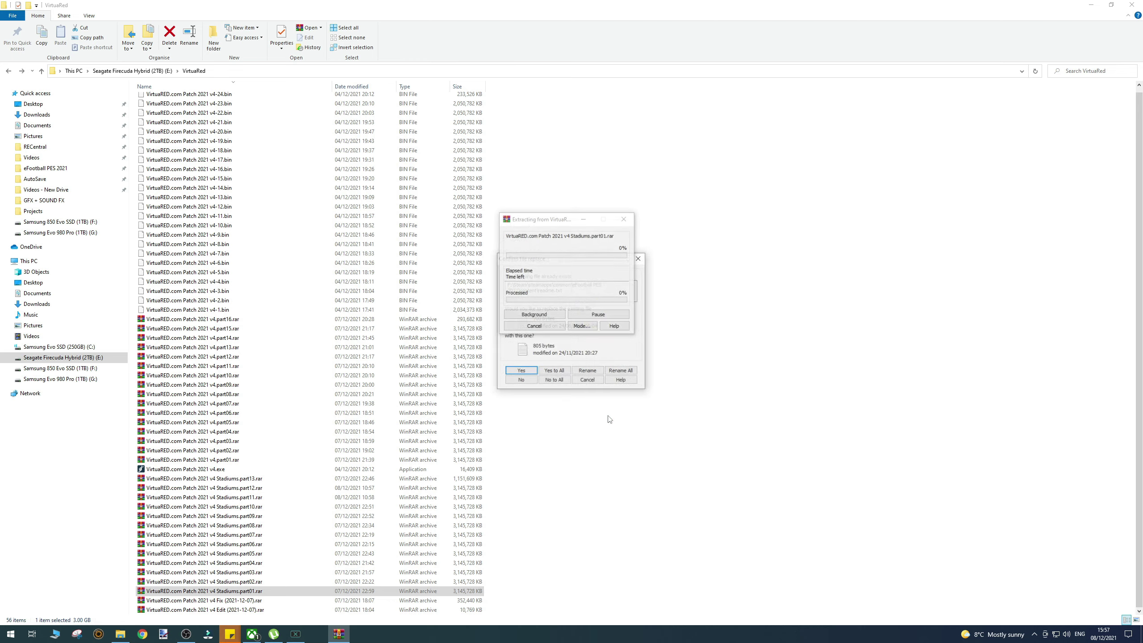
{"action": "left_click", "coordinate": [554, 371]}
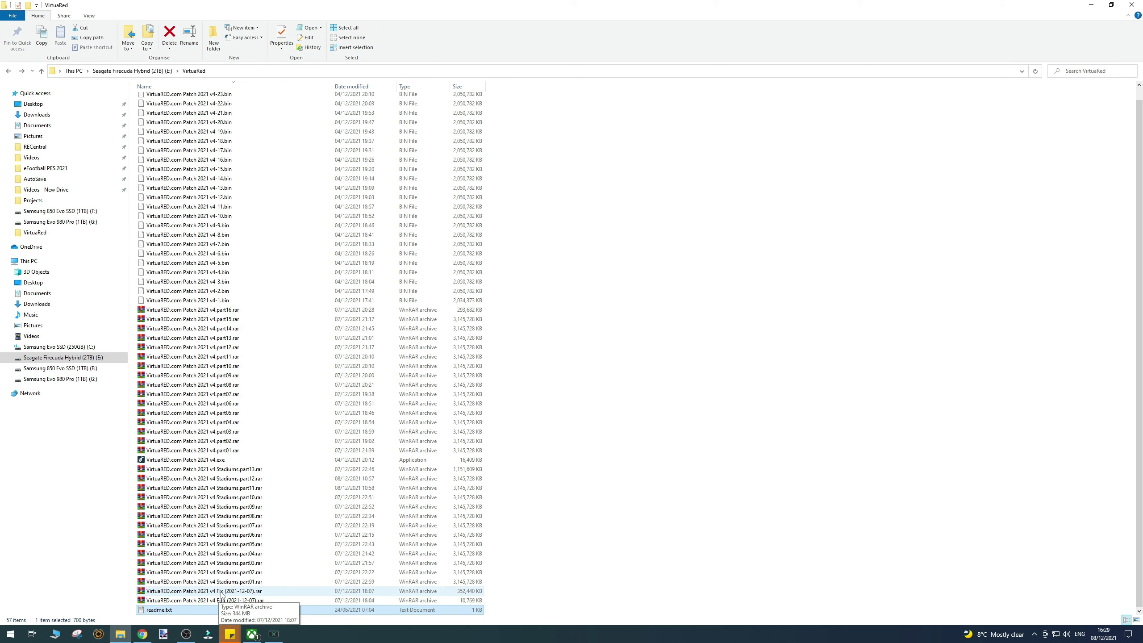
Extract VirtuaRED.com Patch 2021 v4 Fix (2021-12-07).rar to F:\Steam\steamapps\common\eFootball PES 2021, replacing all existing files
{"action": "right_click", "coordinate": [220, 590]}
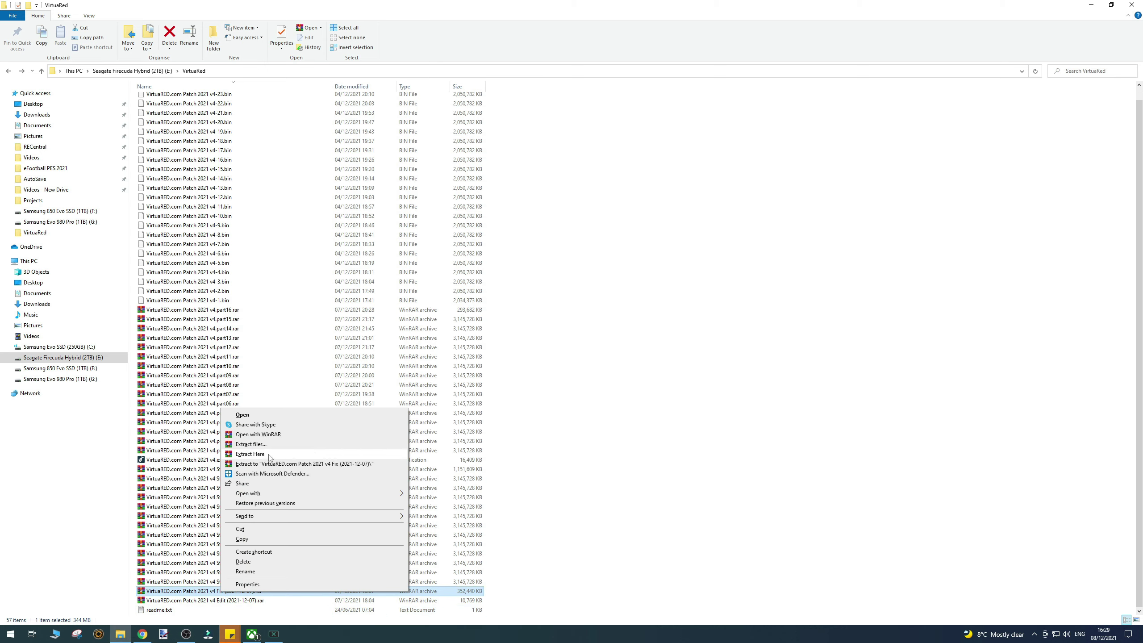
{"action": "left_click", "coordinate": [267, 445]}
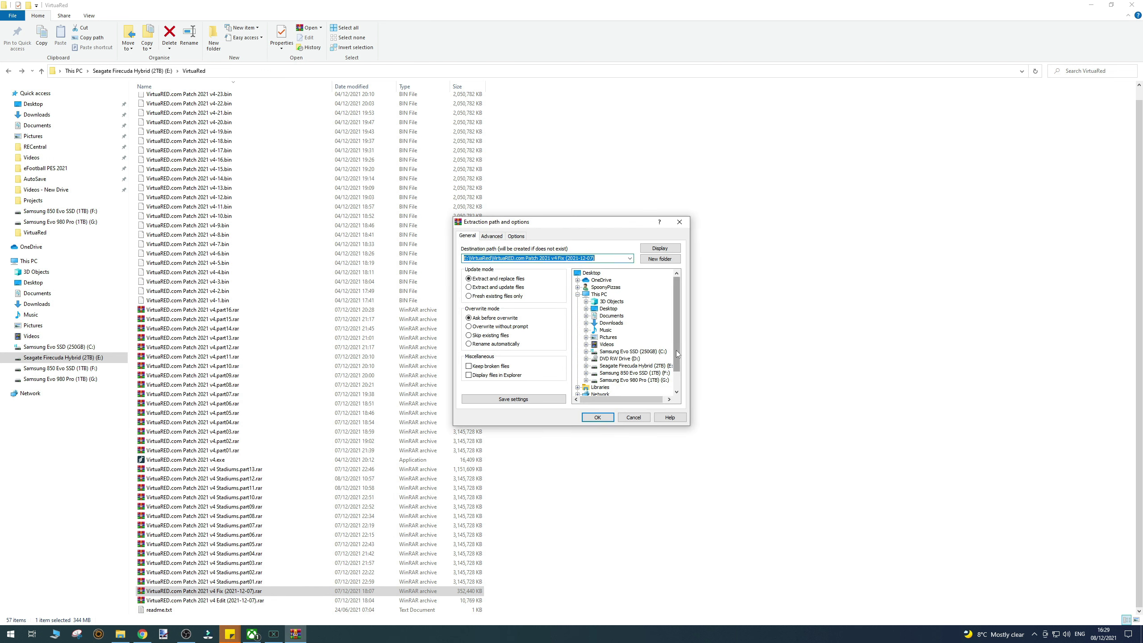
{"action": "double_click", "coordinate": [650, 373]}
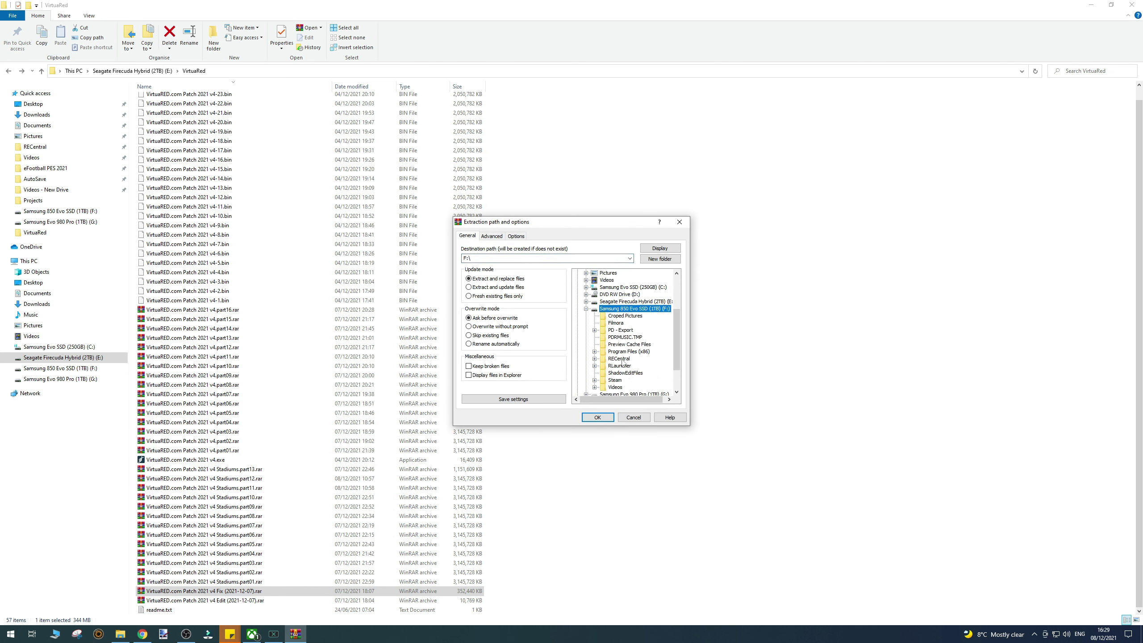
{"action": "double_click", "coordinate": [642, 379]}
{"action": "double_click", "coordinate": [641, 387]}
{"action": "double_click", "coordinate": [634, 366]}
{"action": "left_click", "coordinate": [650, 373]}
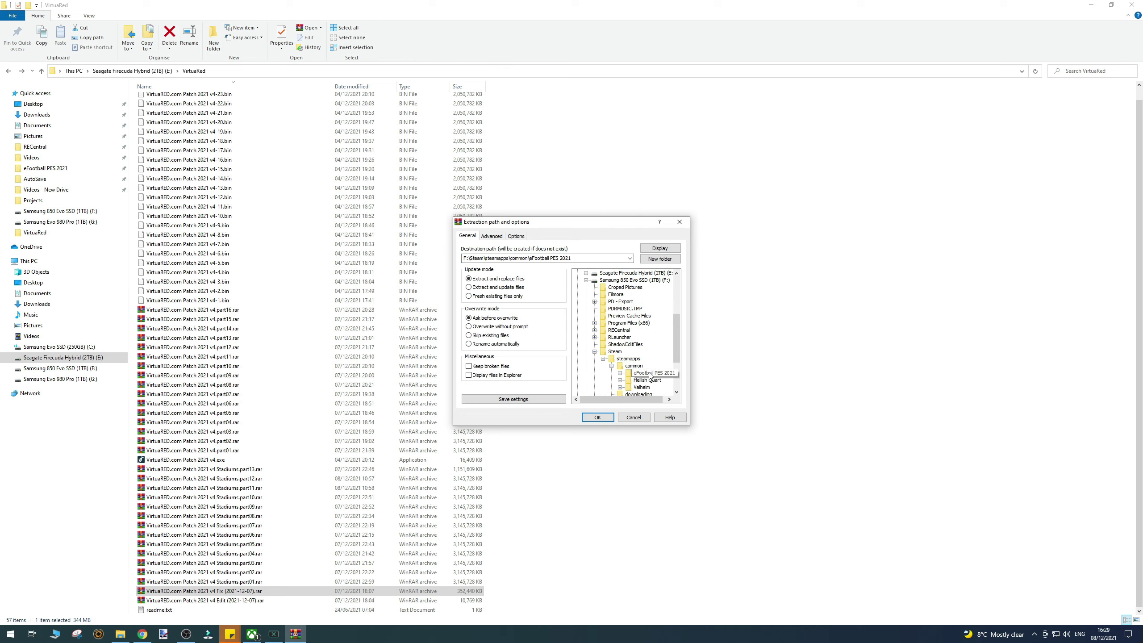
{"action": "left_click", "coordinate": [597, 417]}
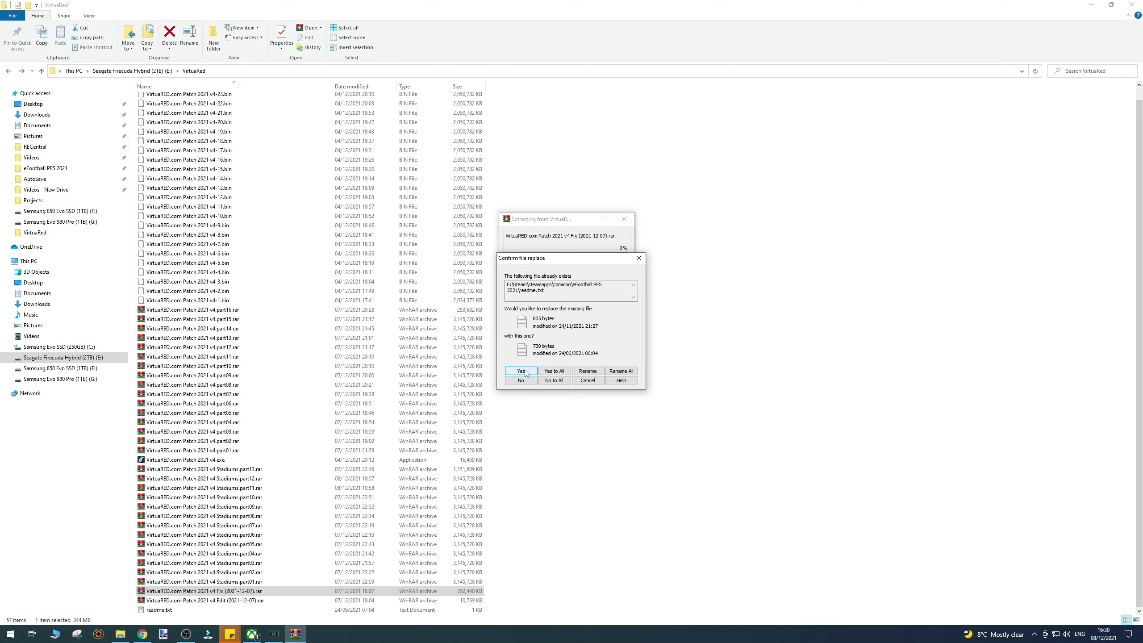
{"action": "left_click", "coordinate": [555, 372]}
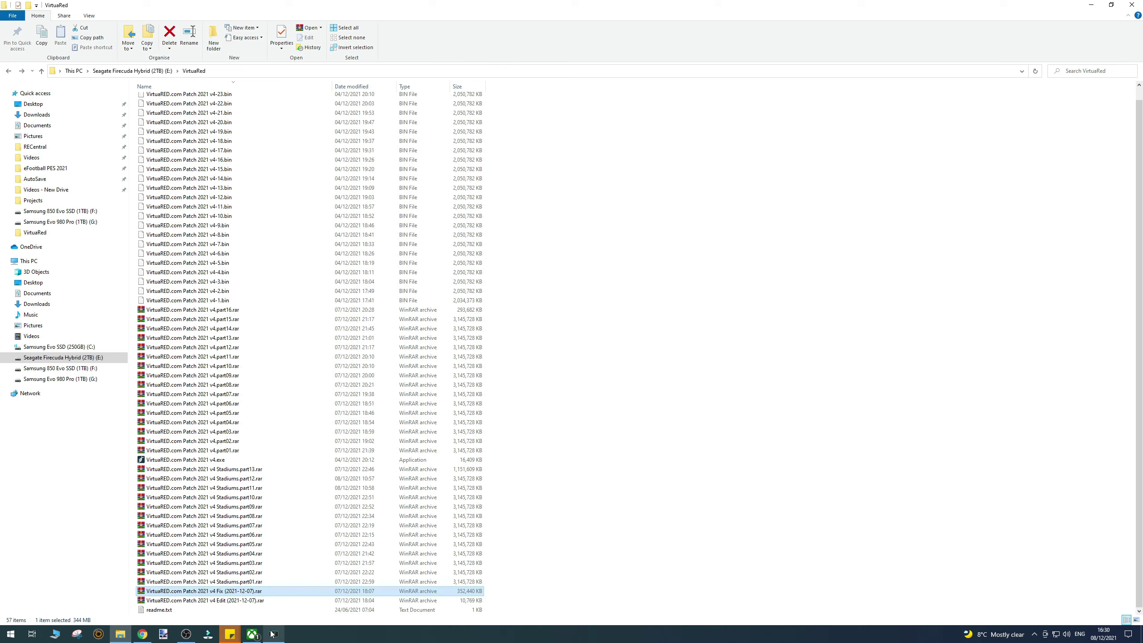
Extract VirtuaRED.com Patch 2021 v4 Edit (2021-12-07).rar into the user ID's save folder under Documents\KONAMI\eFootball PES 2021, replacing all existing files
{"action": "double_click", "coordinate": [234, 600]}
{"action": "right_click", "coordinate": [234, 602]}
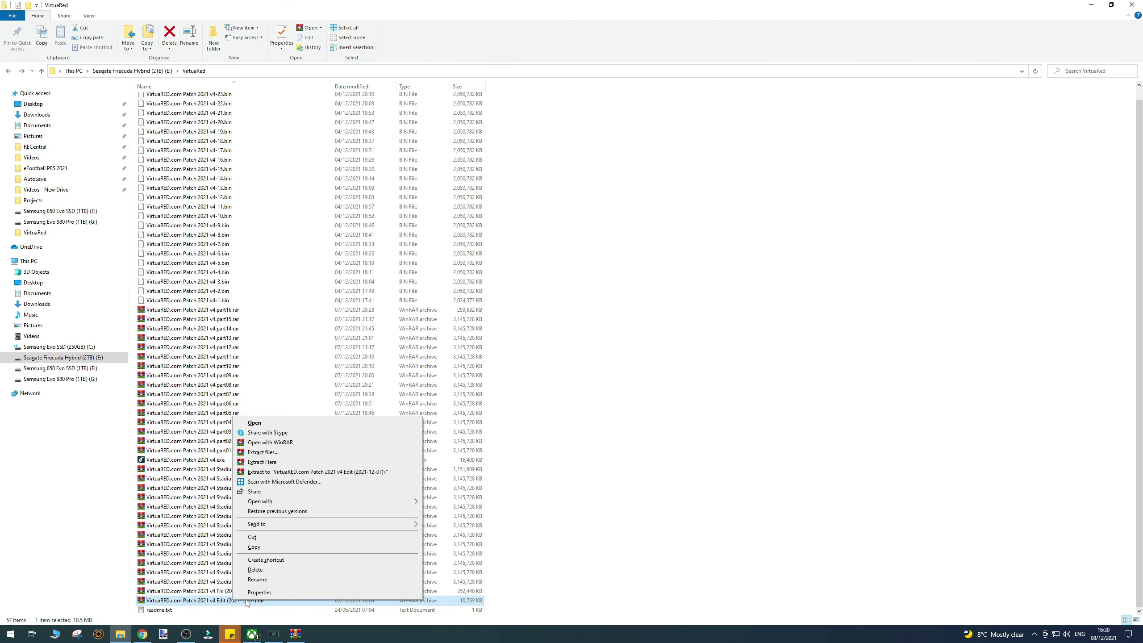
{"action": "left_click", "coordinate": [278, 454]}
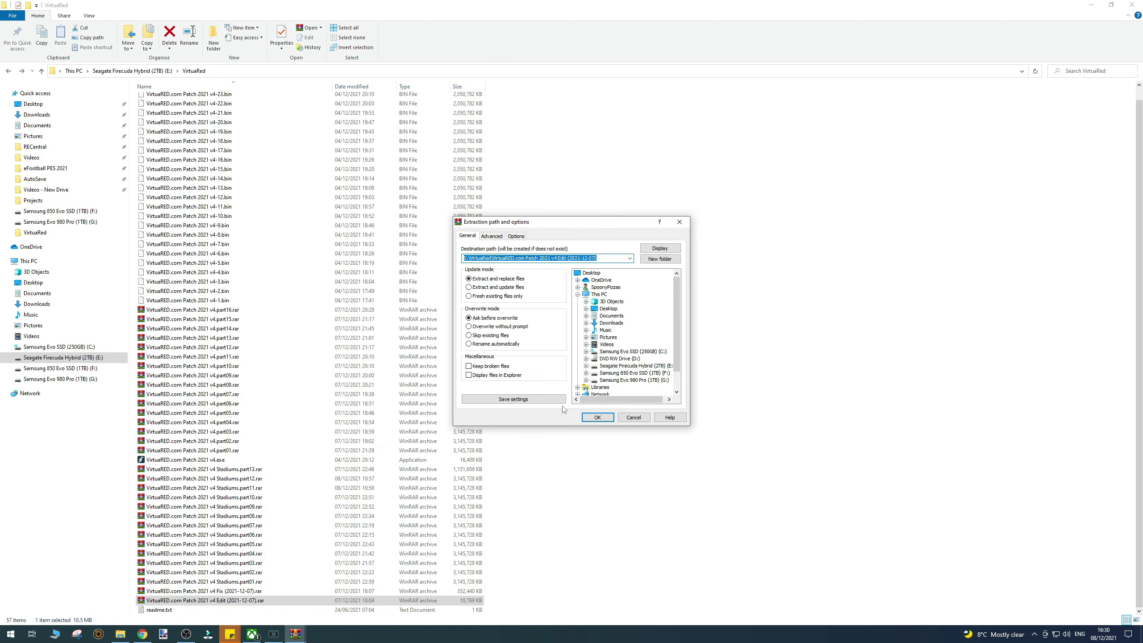
{"action": "left_click", "coordinate": [590, 316]}
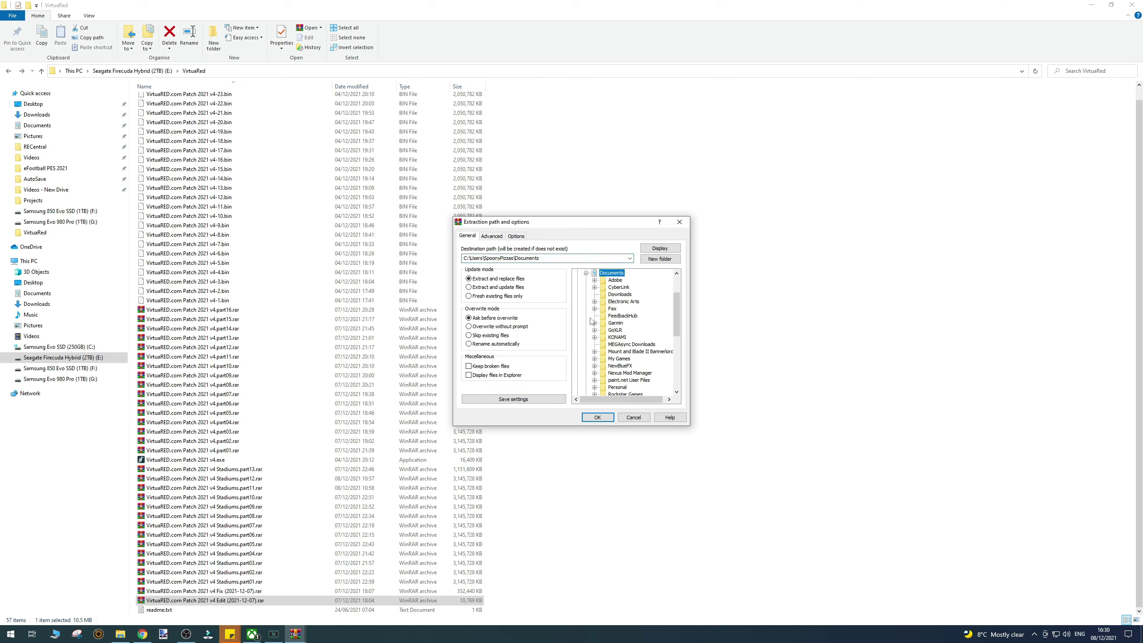
{"action": "left_click", "coordinate": [595, 337]}
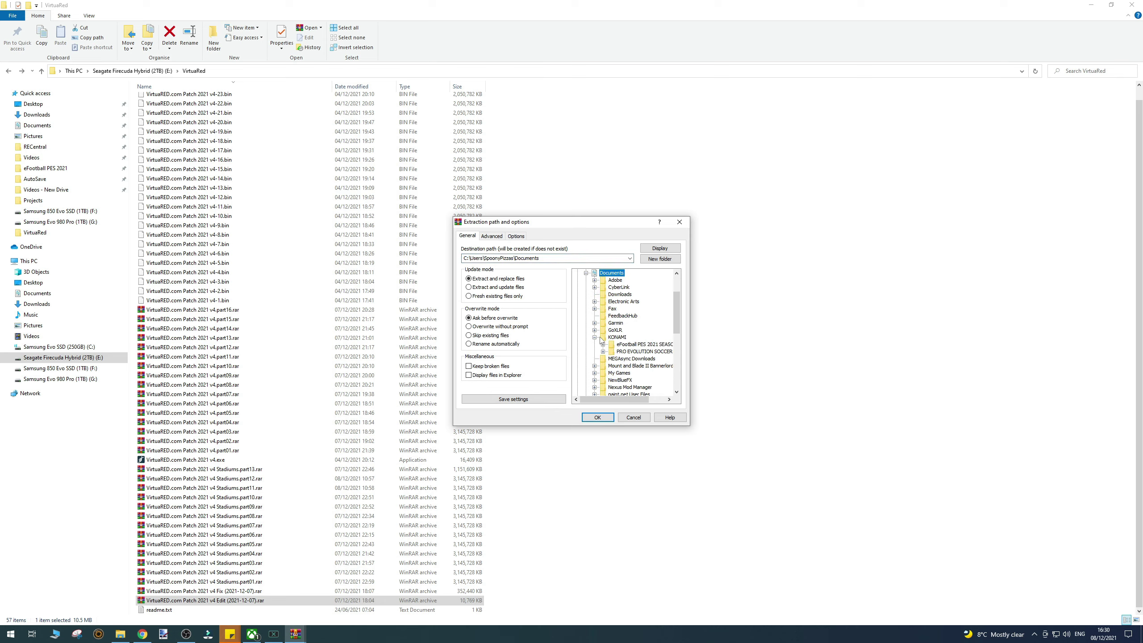
{"action": "left_click", "coordinate": [625, 344]}
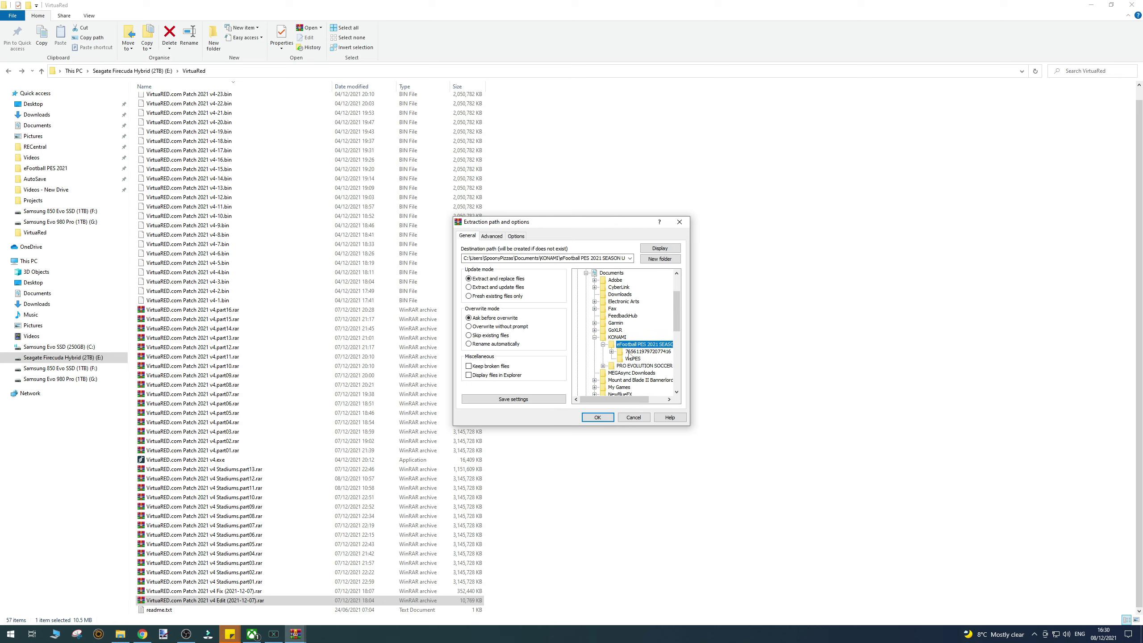
{"action": "left_click", "coordinate": [611, 352]}
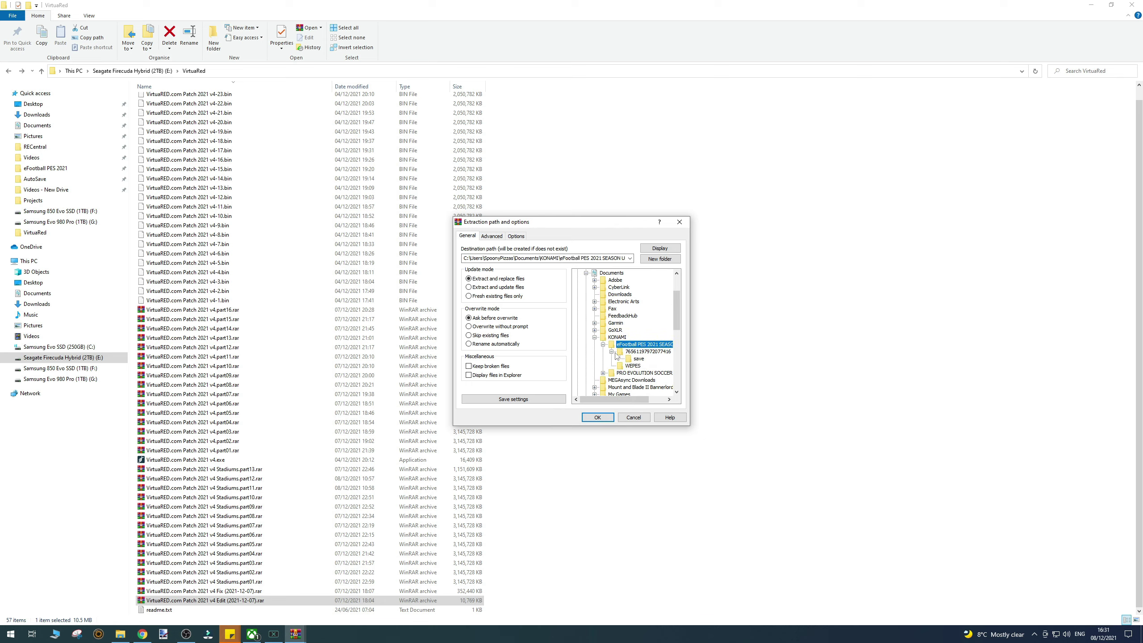
{"action": "left_click", "coordinate": [638, 359]}
{"action": "left_click", "coordinate": [602, 418]}
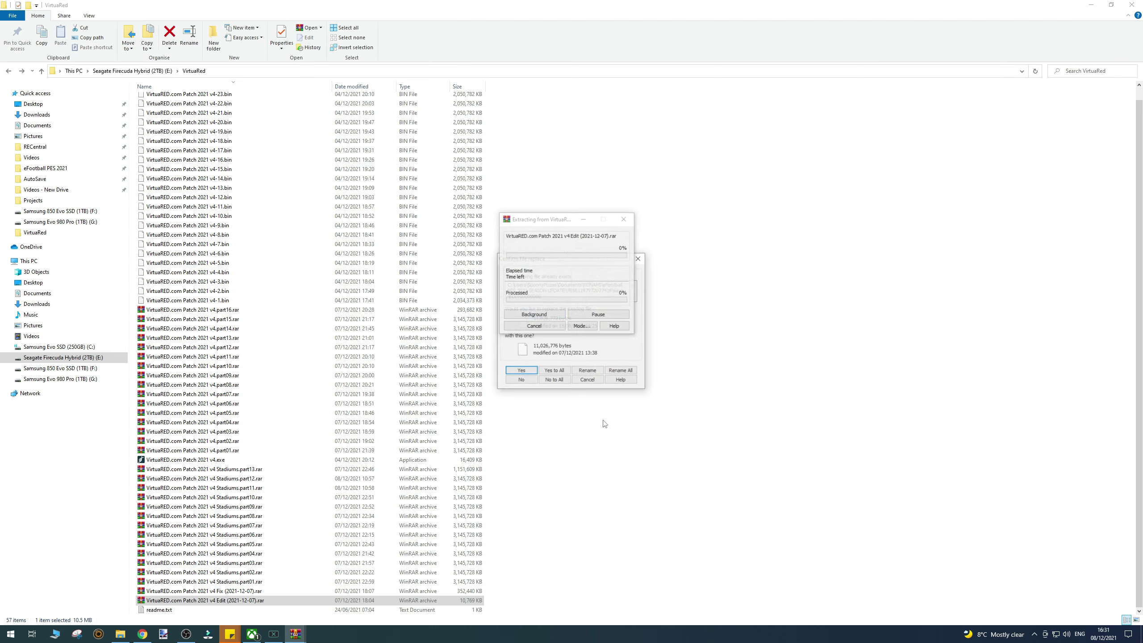
{"action": "left_click", "coordinate": [554, 371]}
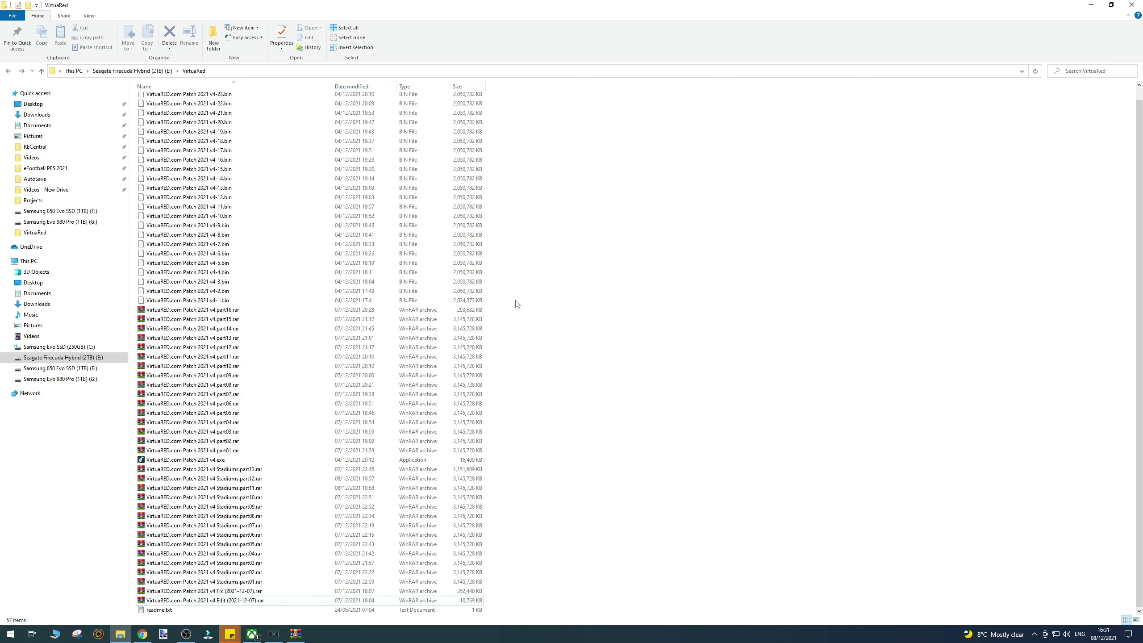
Delete the patch's .bin files from the VirtuaRed folder and select the remaining archives, installer and readme
{"action": "left_click_drag", "start_coordinate": [499, 302], "coordinate": [193, 74]}
{"action": "key", "text": "Delete"}
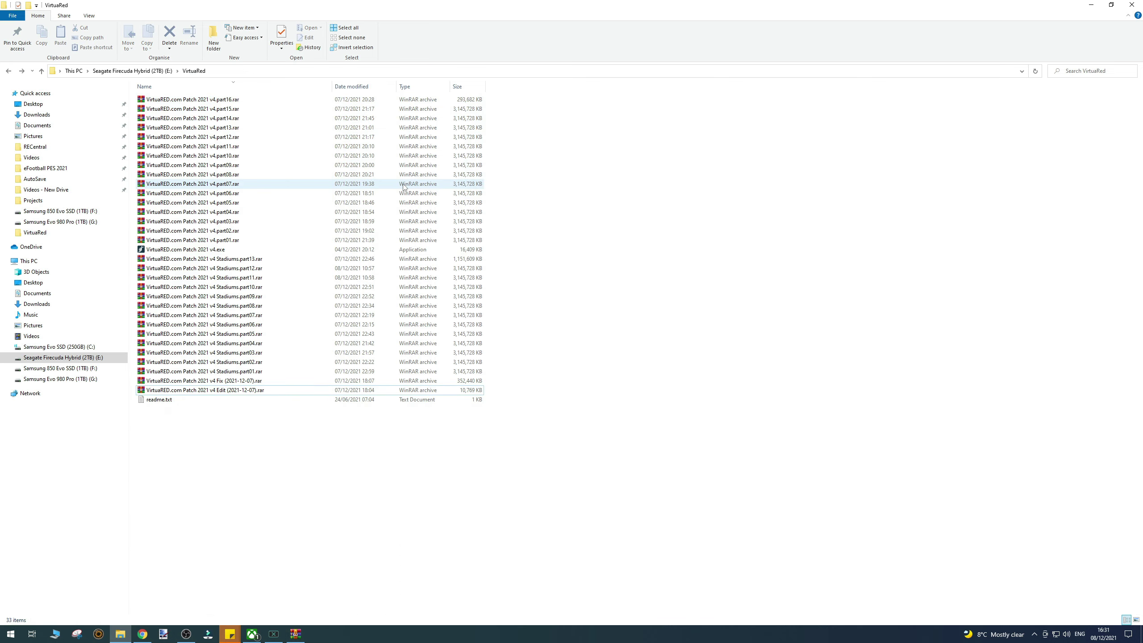
{"action": "left_click_drag", "start_coordinate": [477, 424], "coordinate": [248, 97]}
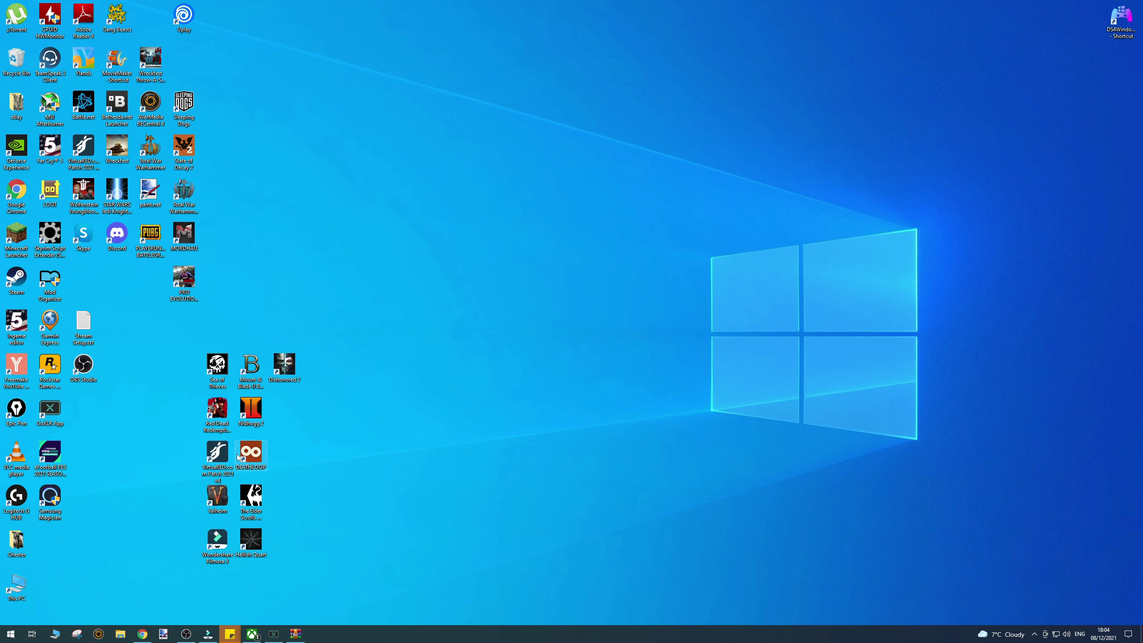
Launch the patched game from the VirtuaRED.com Patch 2021 v4 desktop shortcut
{"action": "left_click", "coordinate": [229, 480]}
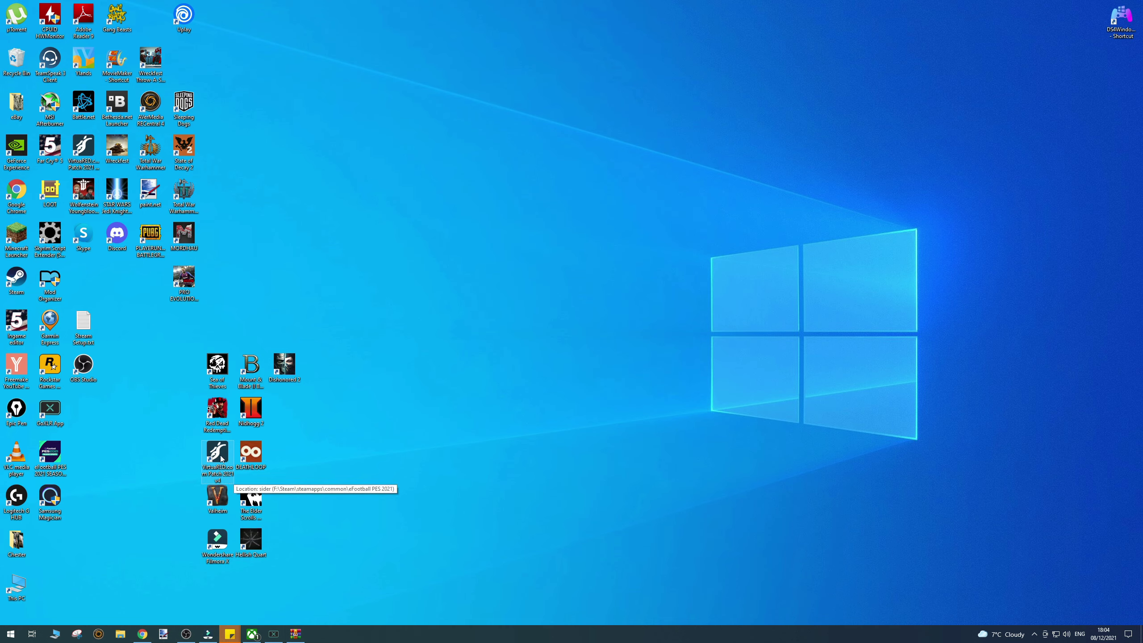
{"action": "double_click", "coordinate": [221, 459]}
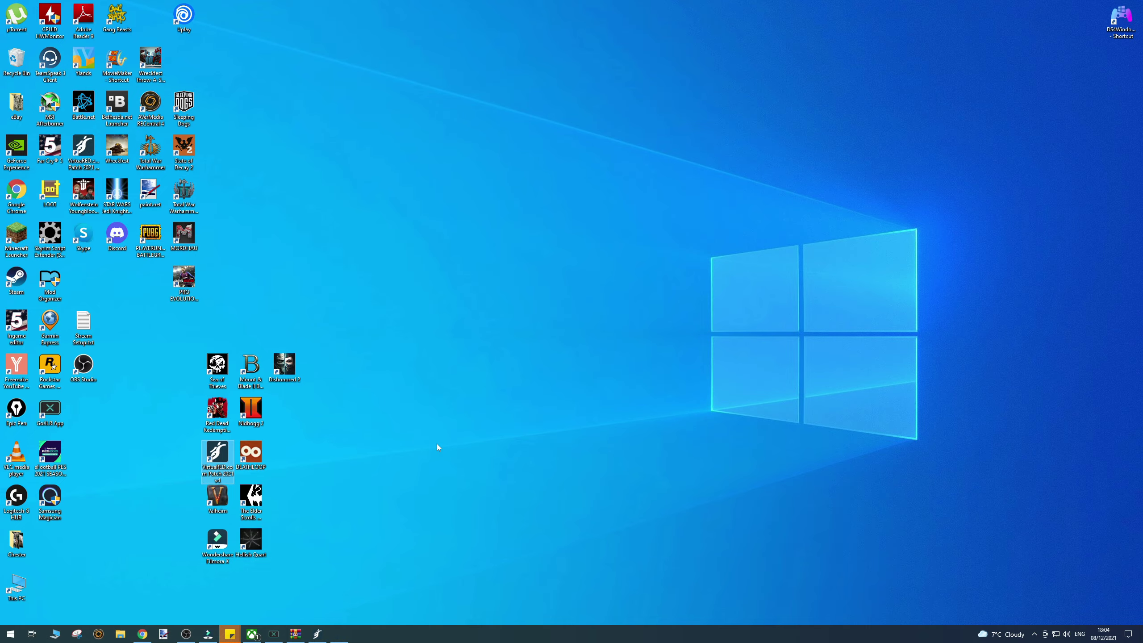